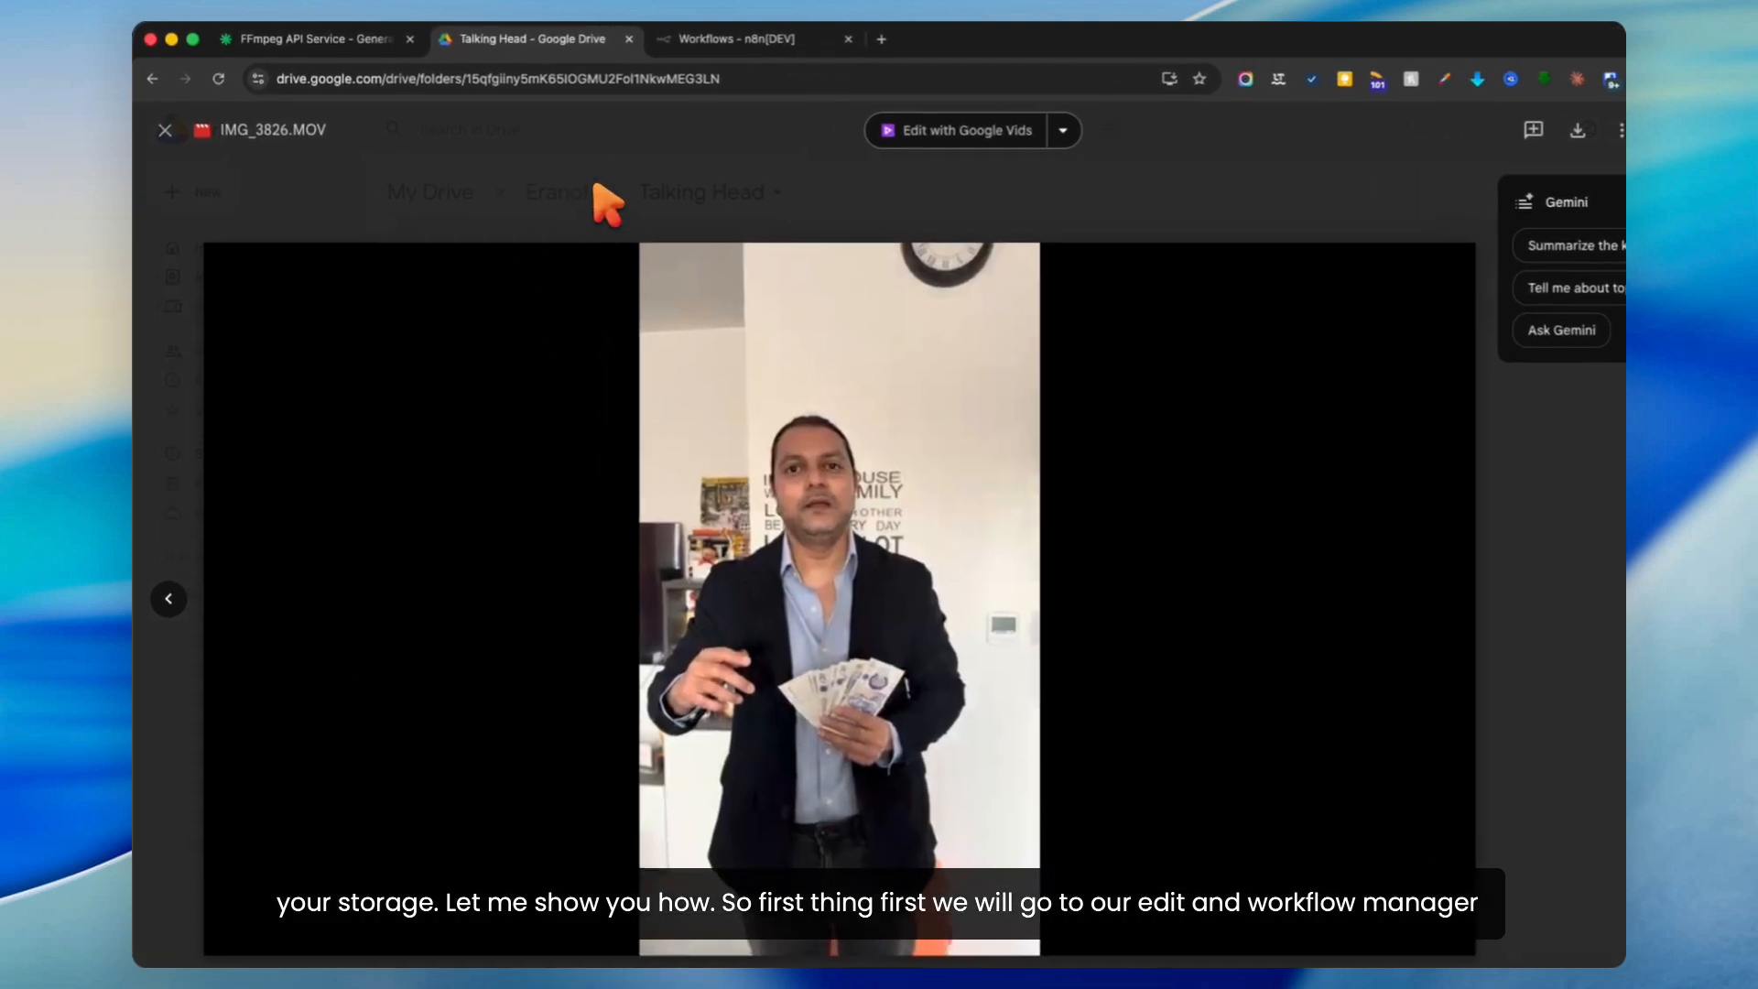
Step: Close the video preview, switch to n8n and create a new workflow that starts with a manual trigger
{"action": "left_click", "coordinate": [546, 164]}
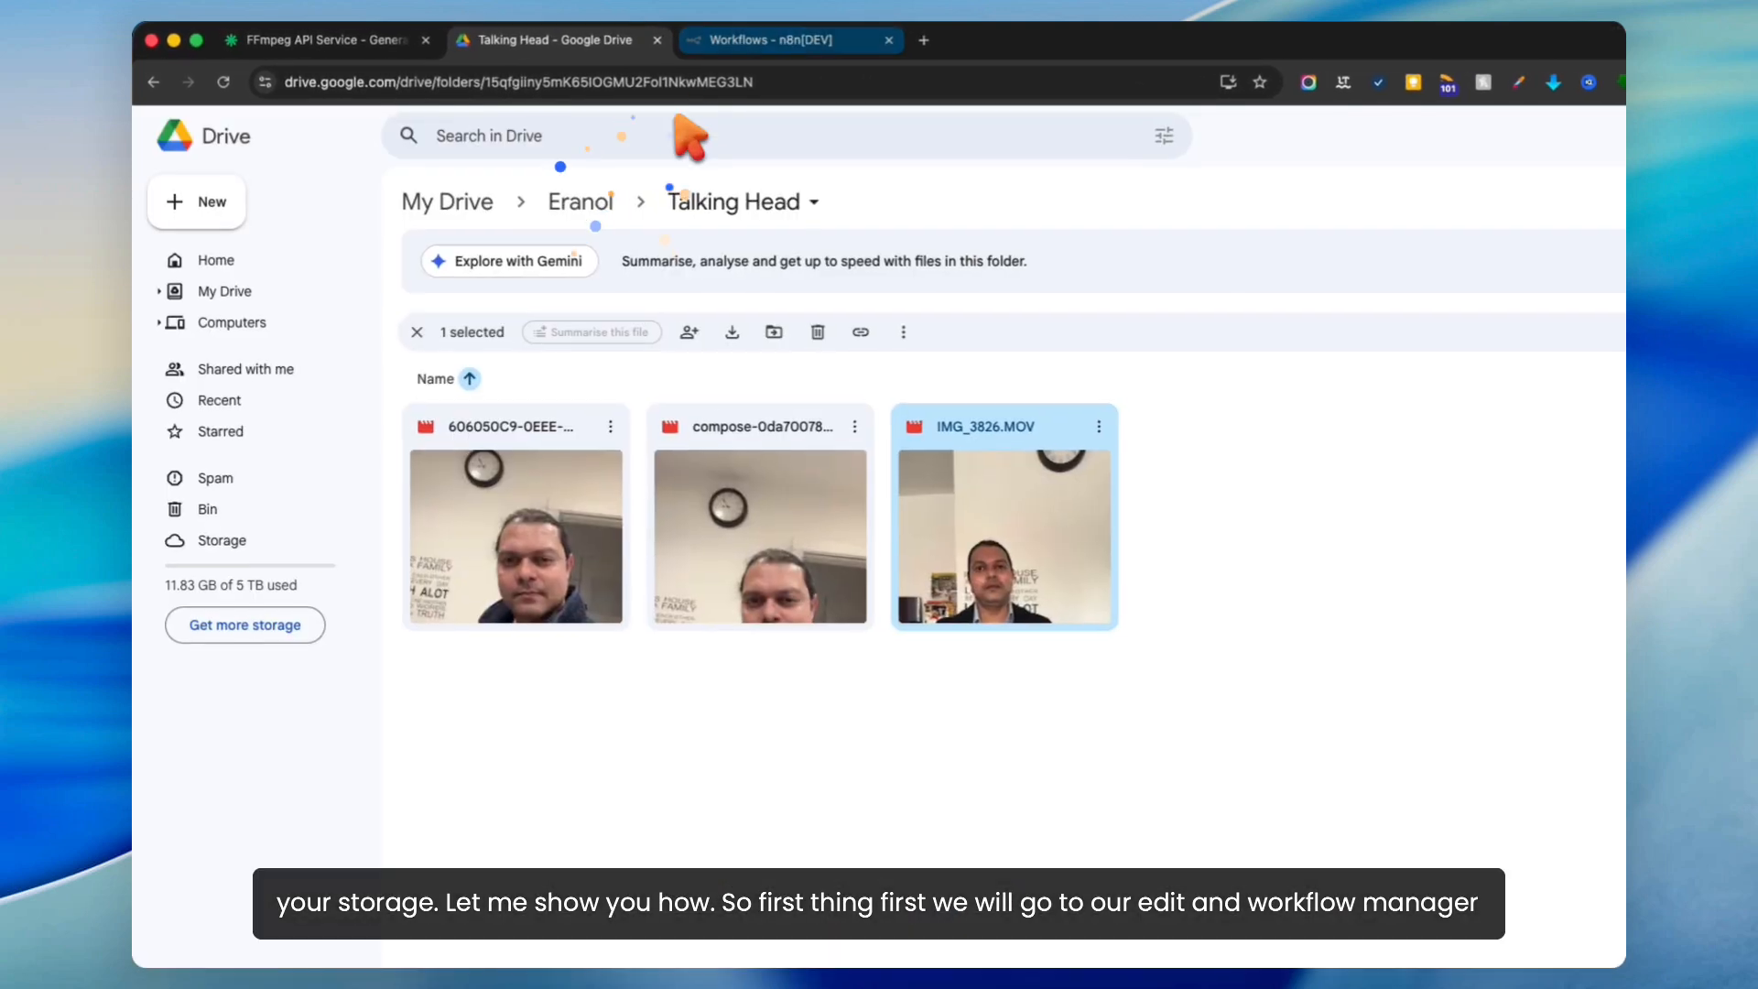
{"action": "left_click", "coordinate": [742, 46]}
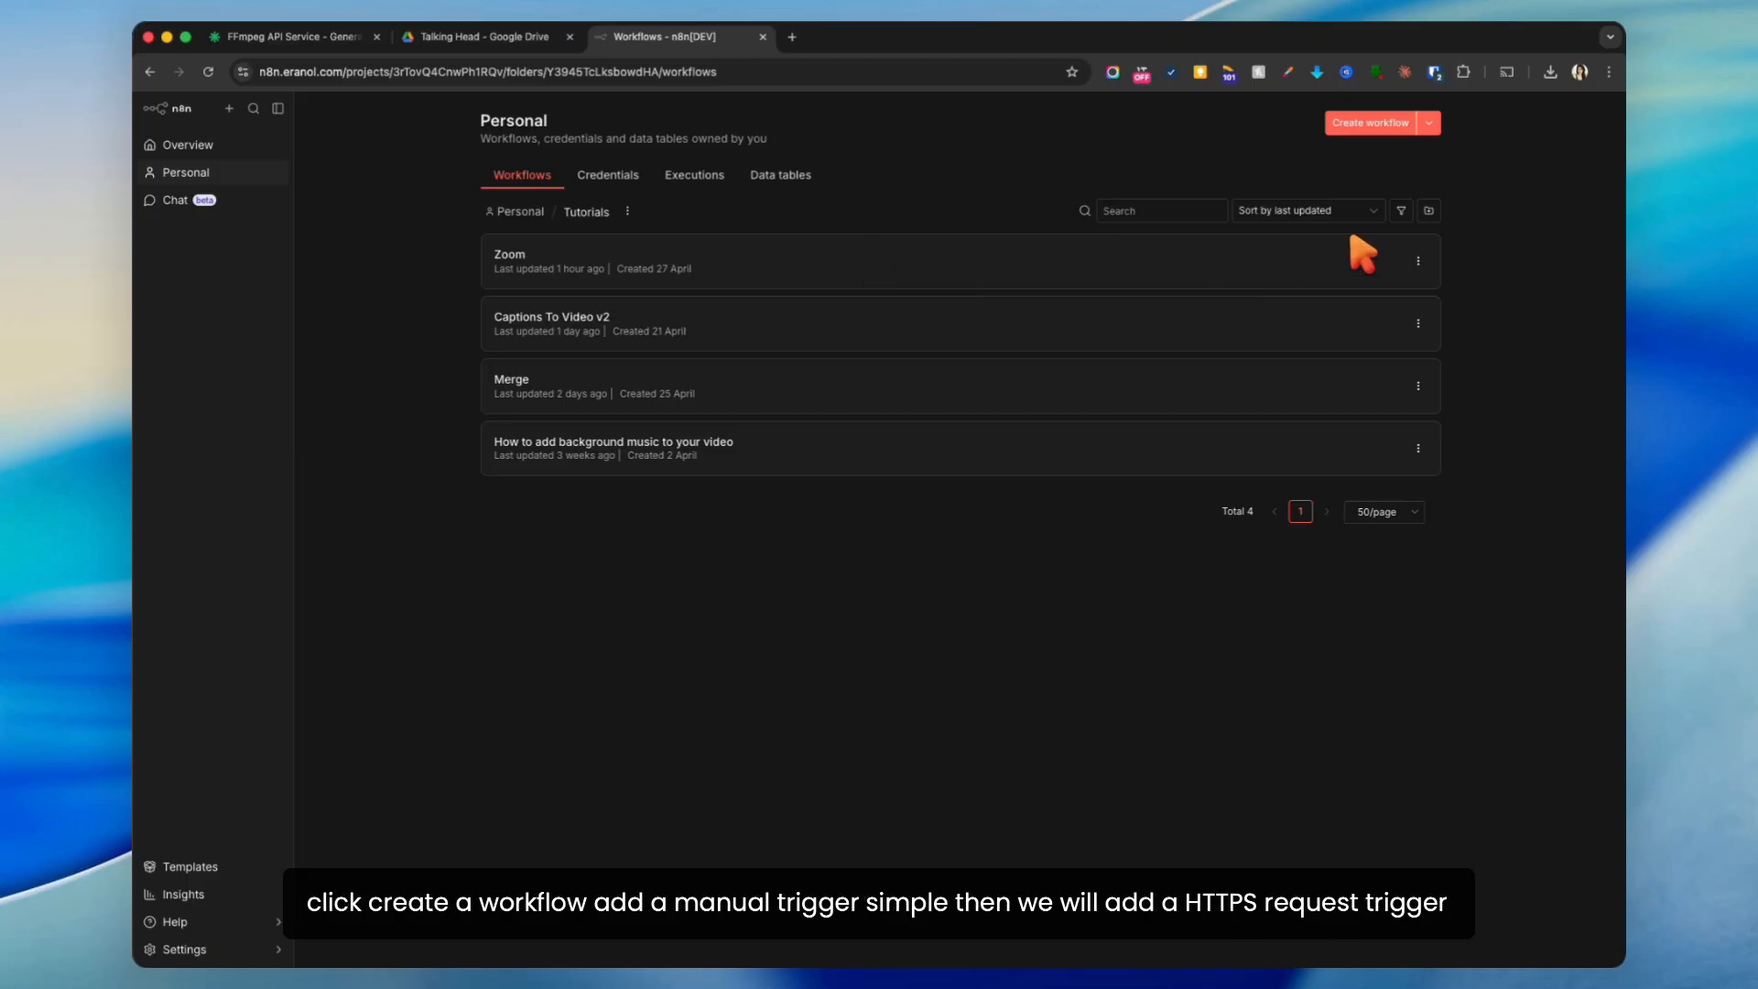
{"action": "left_click", "coordinate": [1371, 123]}
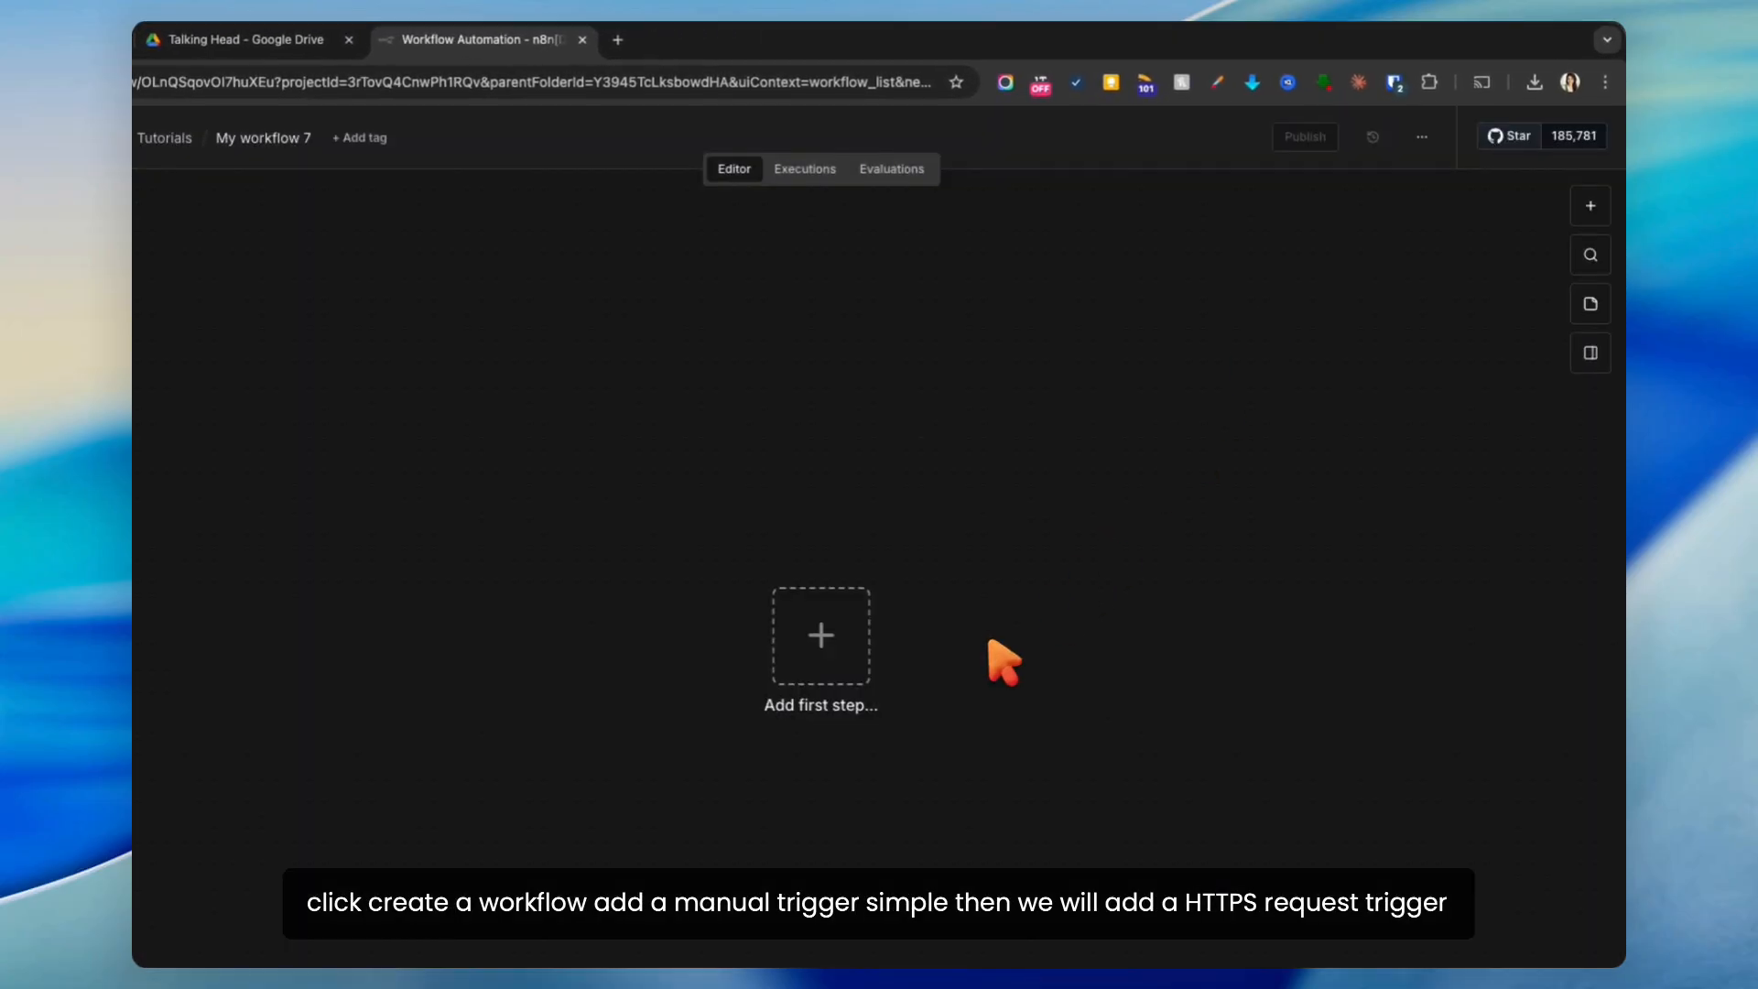
{"action": "left_click", "coordinate": [833, 652]}
{"action": "left_click", "coordinate": [1395, 323]}
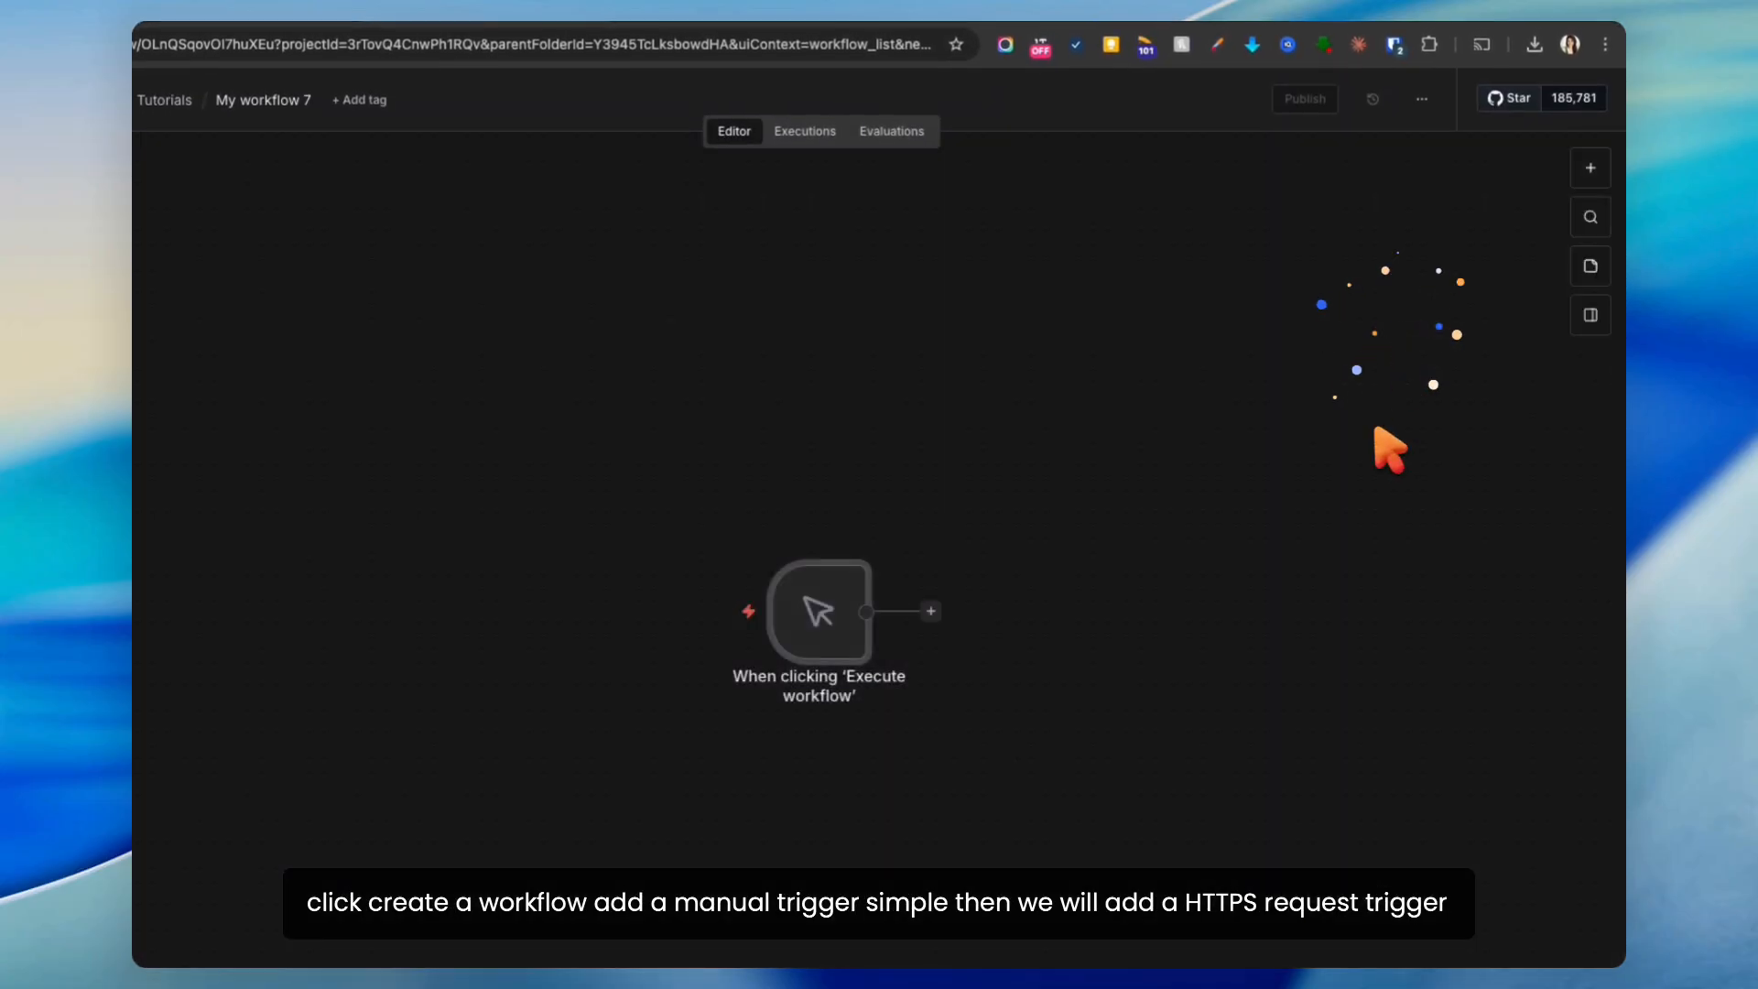
{"action": "left_click_drag", "start_coordinate": [815, 644], "coordinate": [335, 543]}
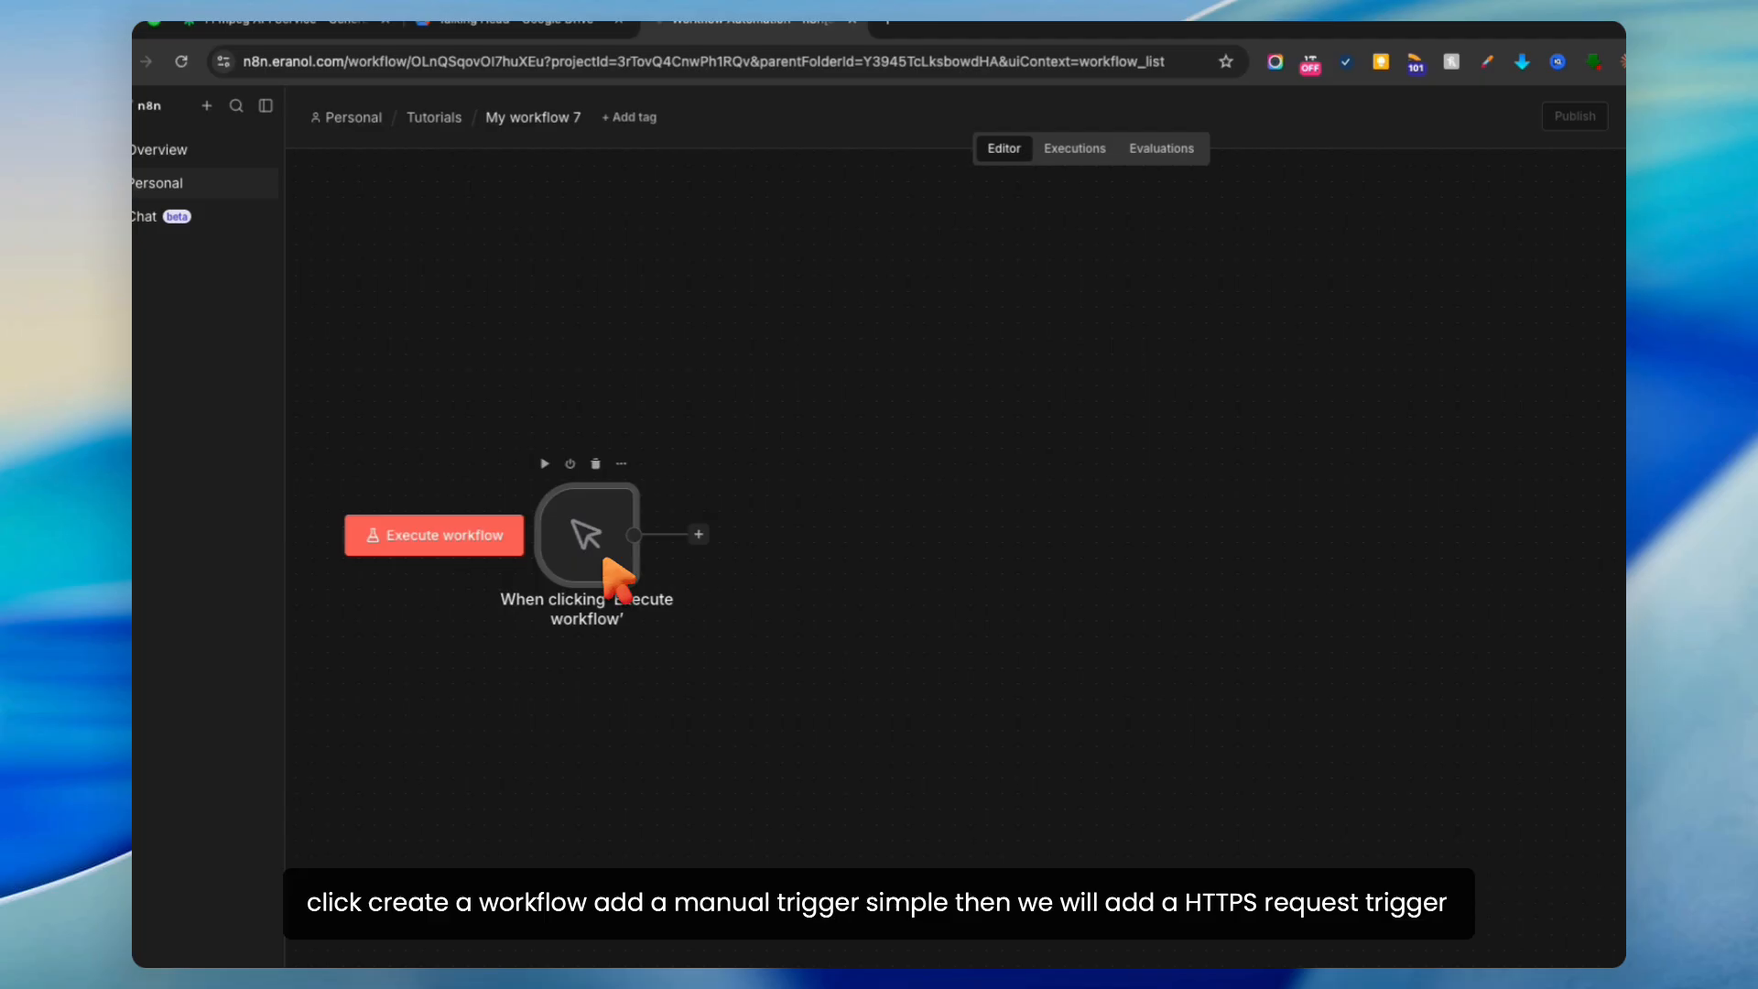
Step: Add an HTTP Request node after the manual trigger and return to the workflow canvas
{"action": "left_click", "coordinate": [713, 536]}
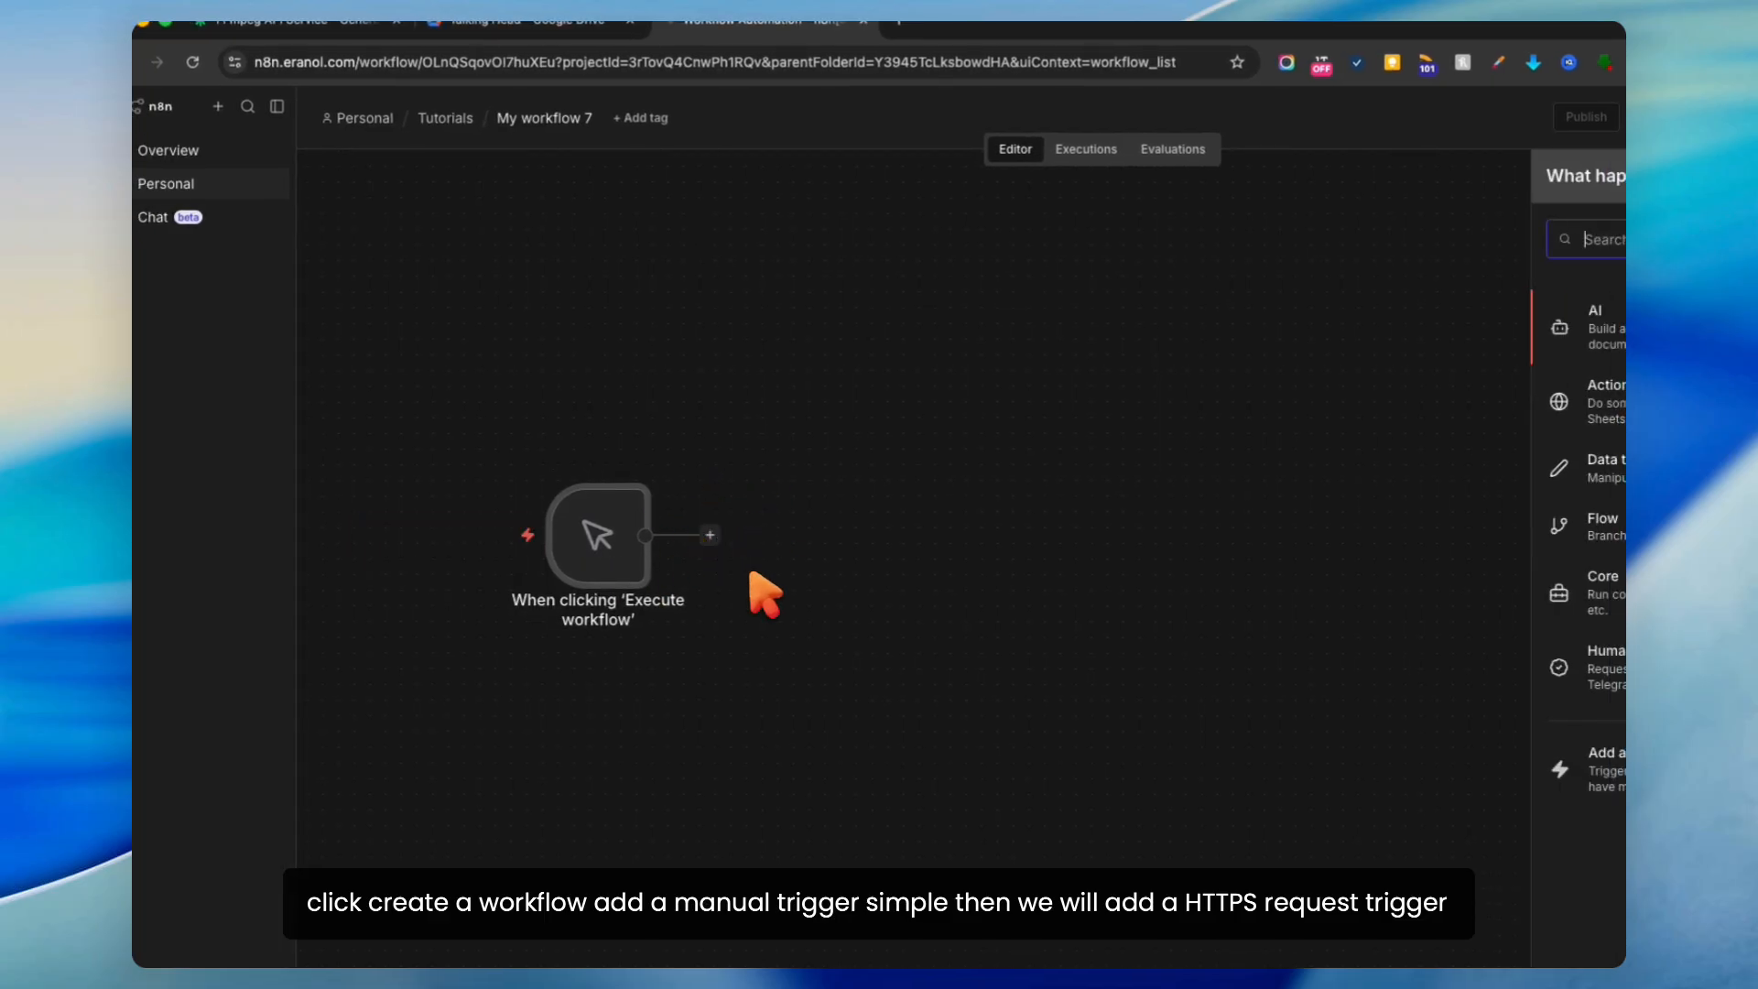
{"action": "type", "text": "http"}
{"action": "left_click", "coordinate": [1607, 343]}
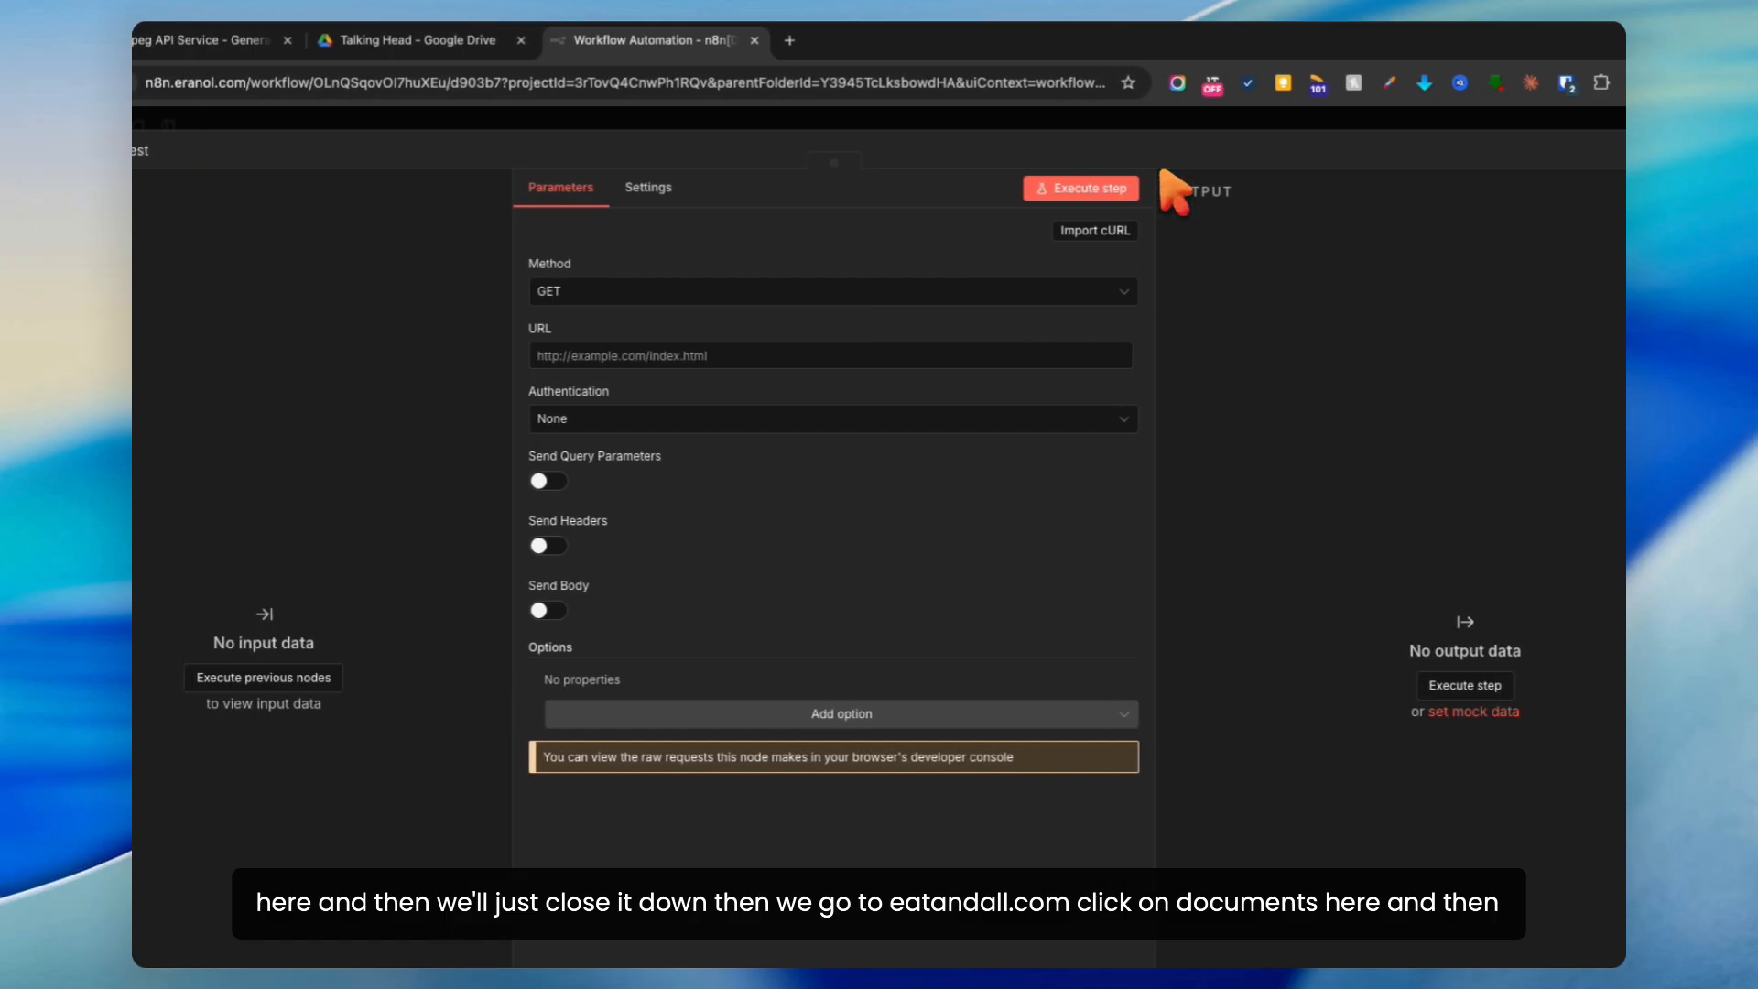
{"action": "left_click", "coordinate": [1245, 125]}
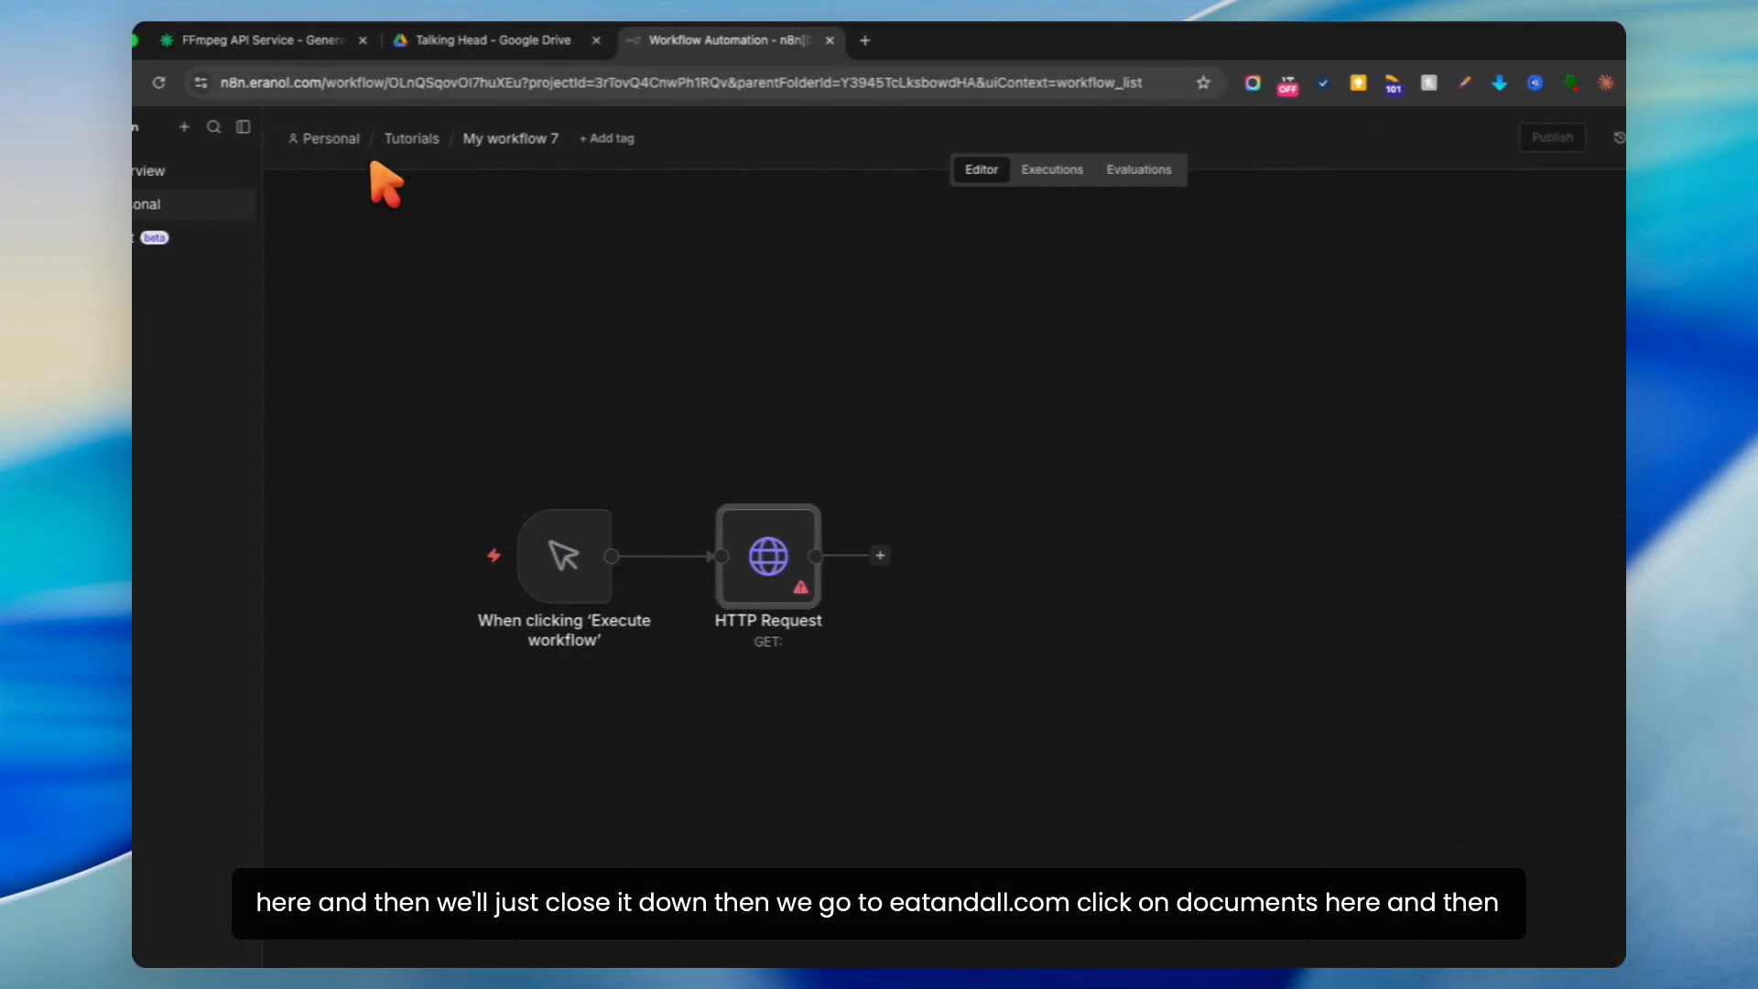
Step: Switch to the Eranol site, open the Remove Silence section of its API documentation and copy the endpoint URL
{"action": "left_click", "coordinate": [294, 47]}
{"action": "left_click", "coordinate": [215, 128]}
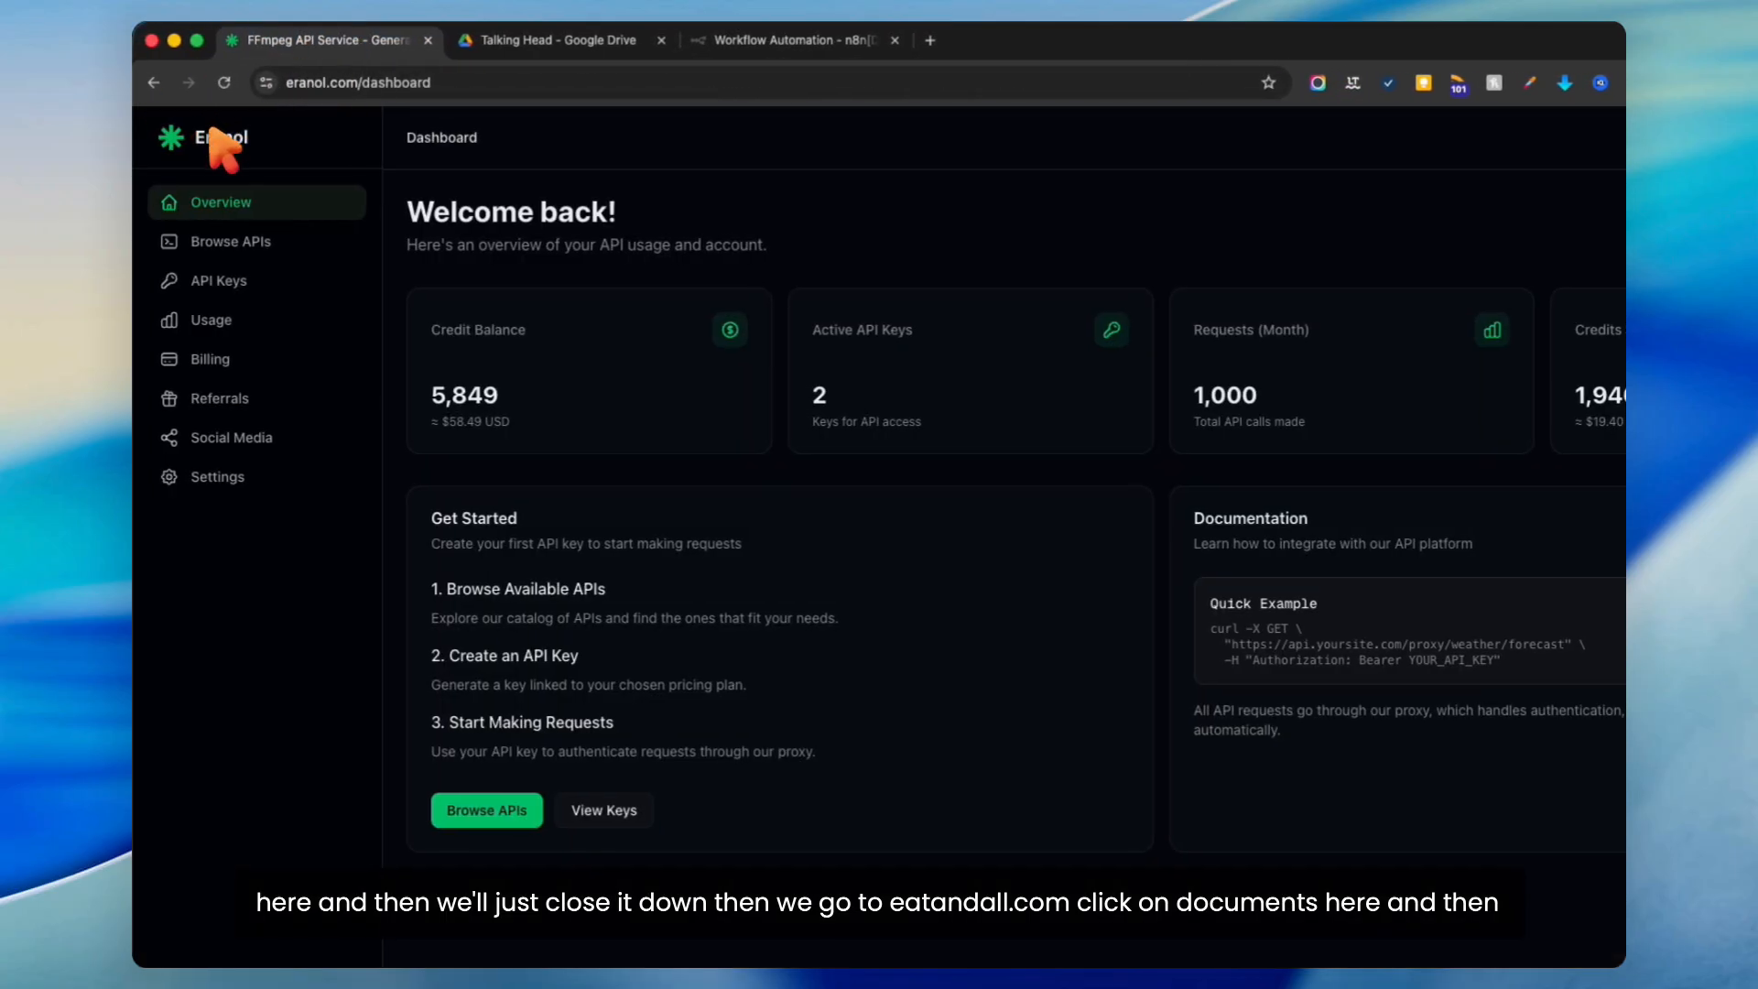
{"action": "left_click", "coordinate": [1382, 146]}
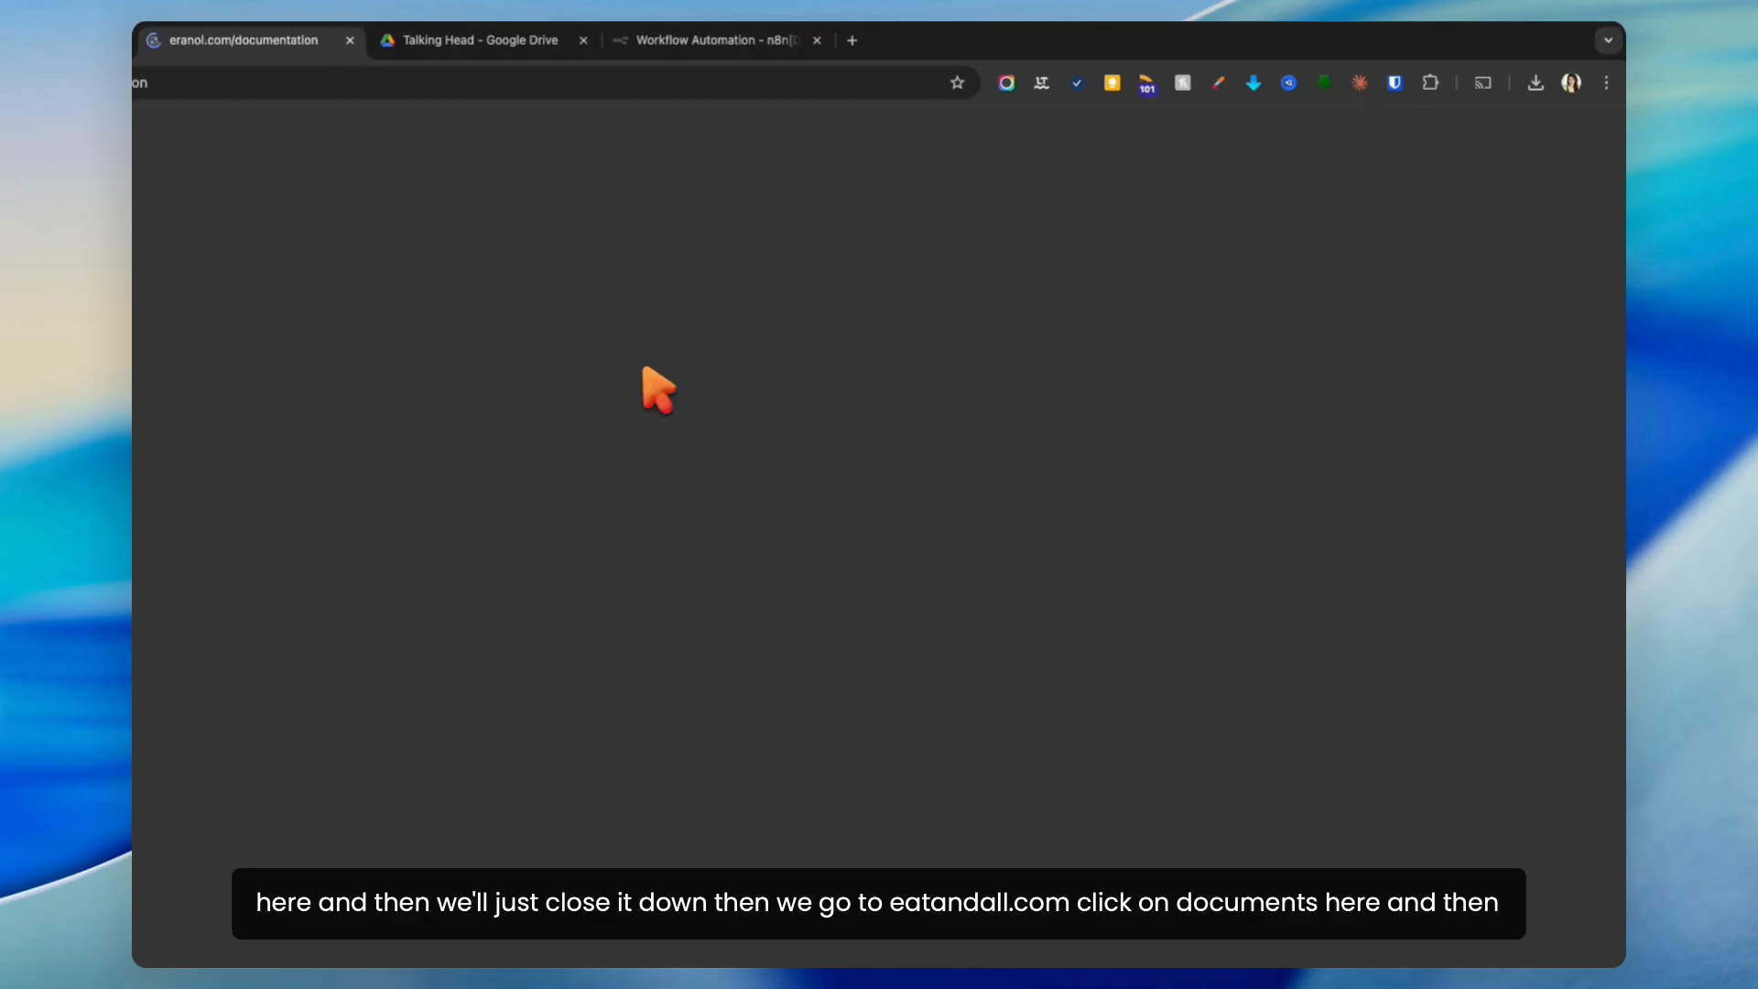
{"action": "scroll", "coordinate": [261, 448], "scroll_direction": "down", "scroll_amount": 2}
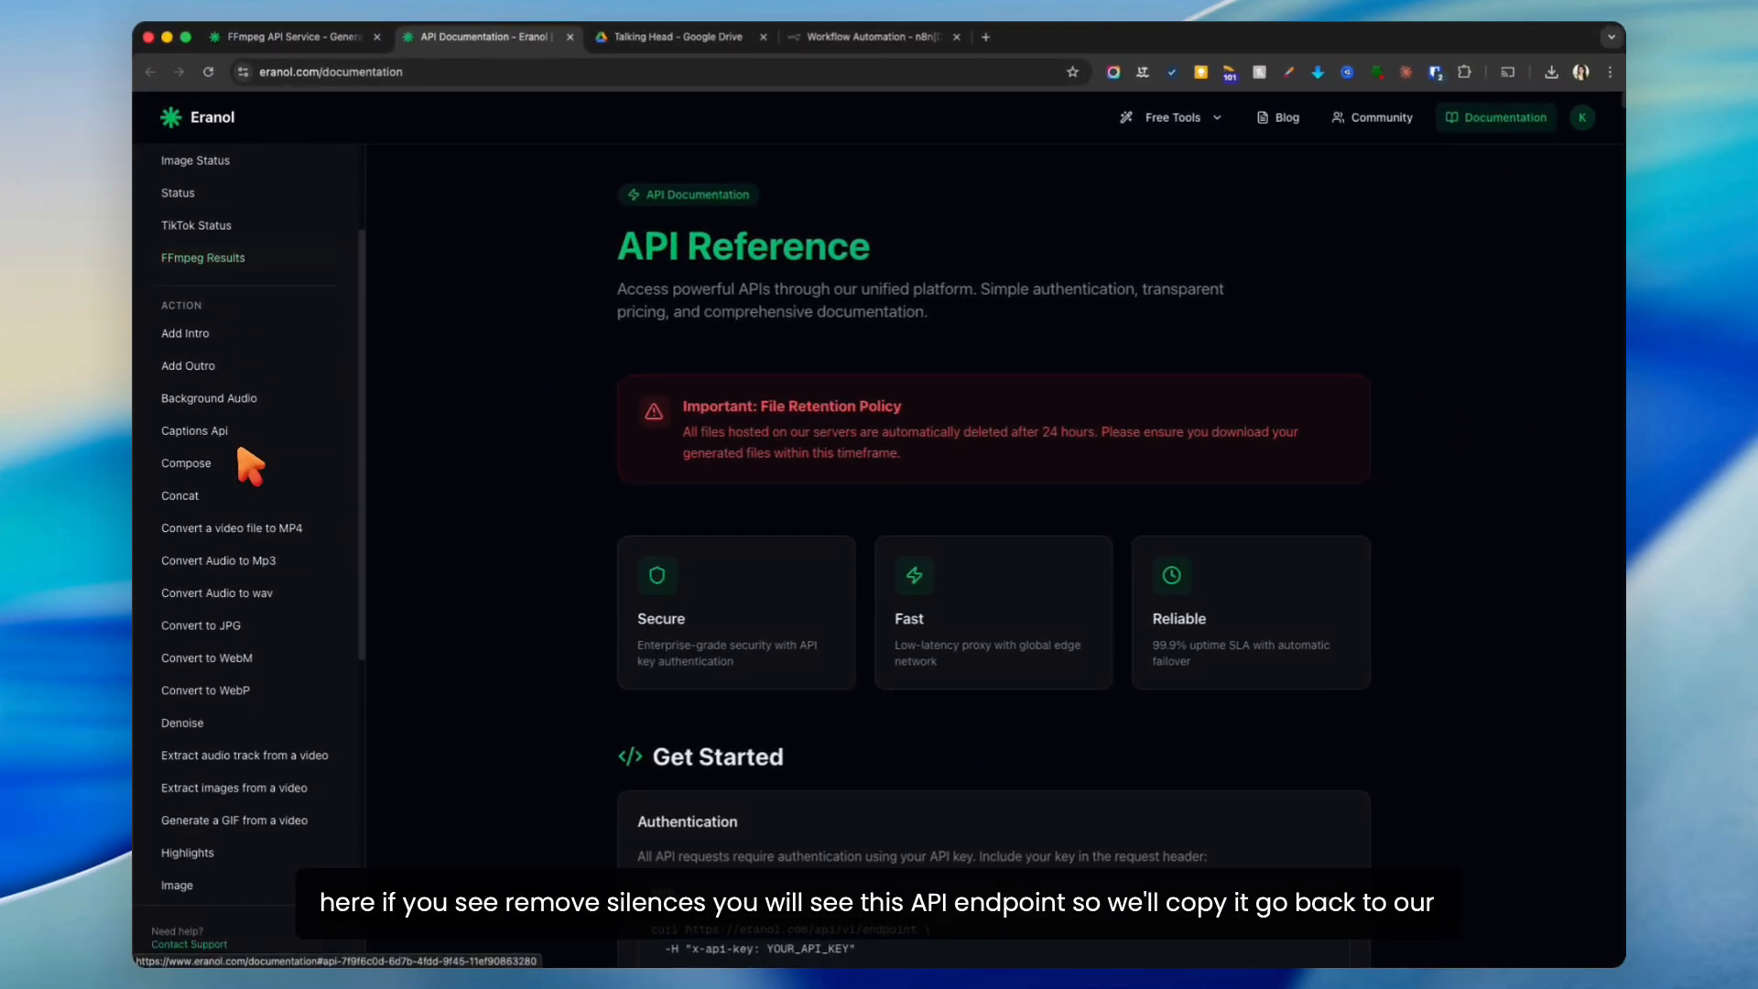
{"action": "scroll", "coordinate": [241, 450], "scroll_direction": "down", "scroll_amount": 5}
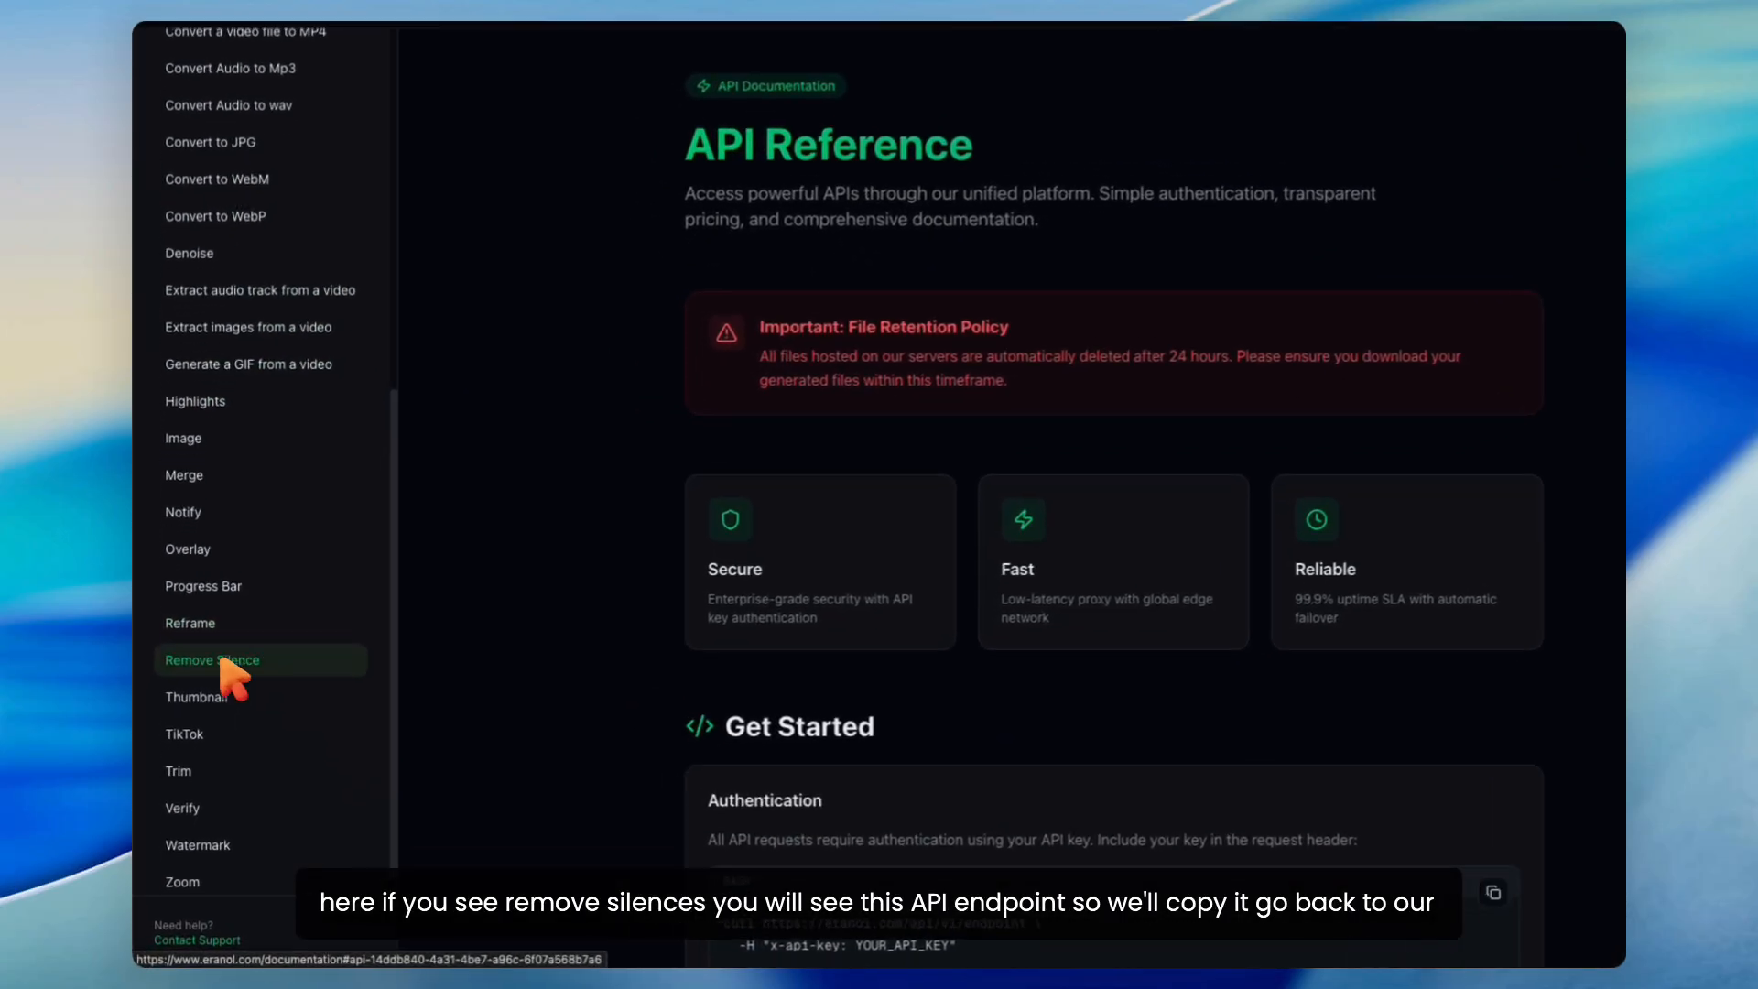
{"action": "left_click", "coordinate": [302, 695]}
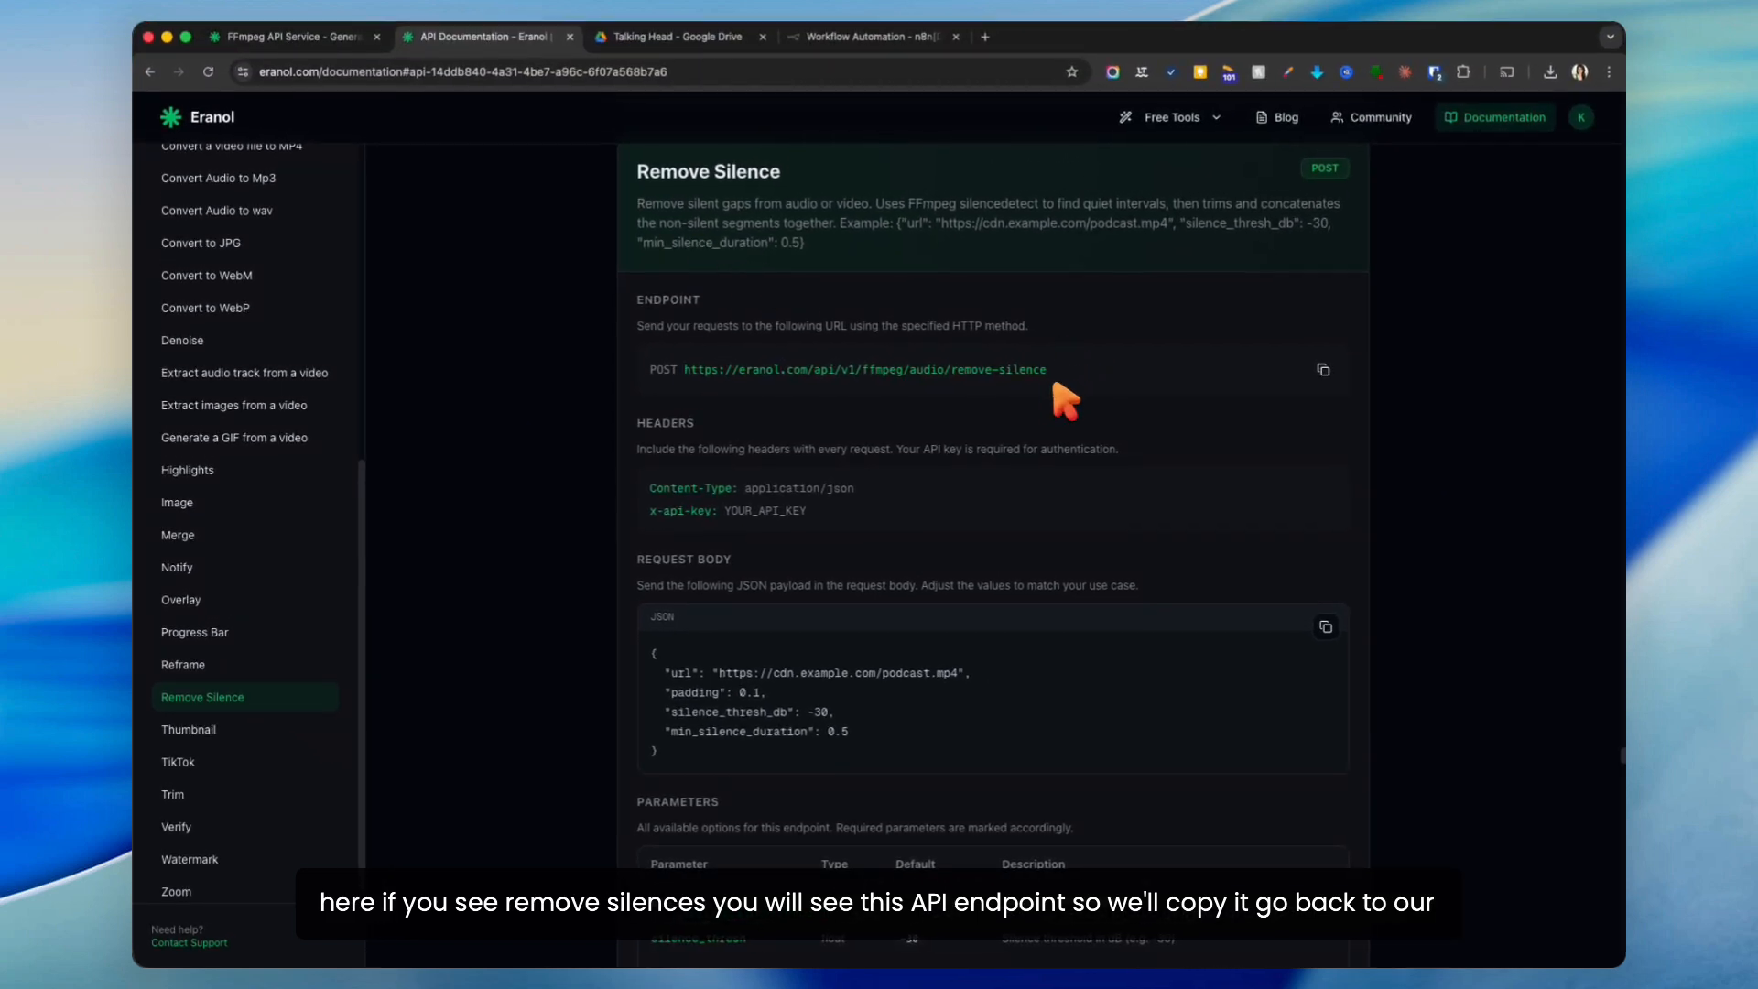
{"action": "left_click", "coordinate": [1323, 369]}
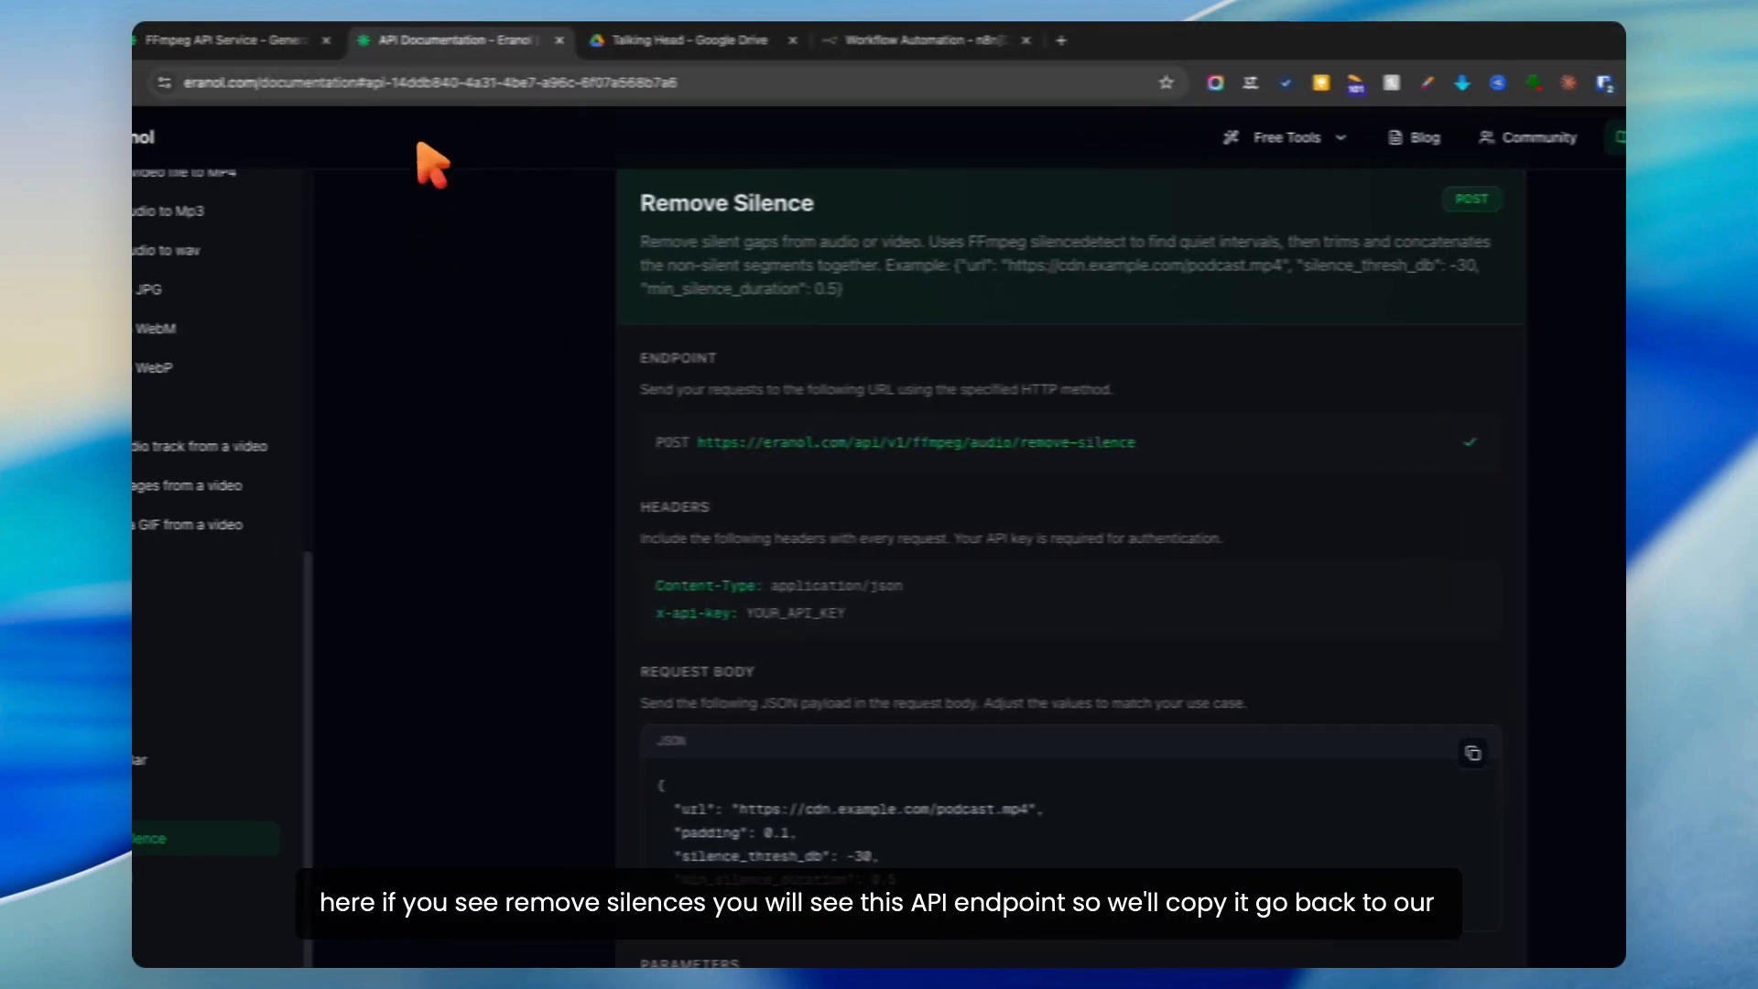
{"action": "left_click", "coordinate": [959, 42]}
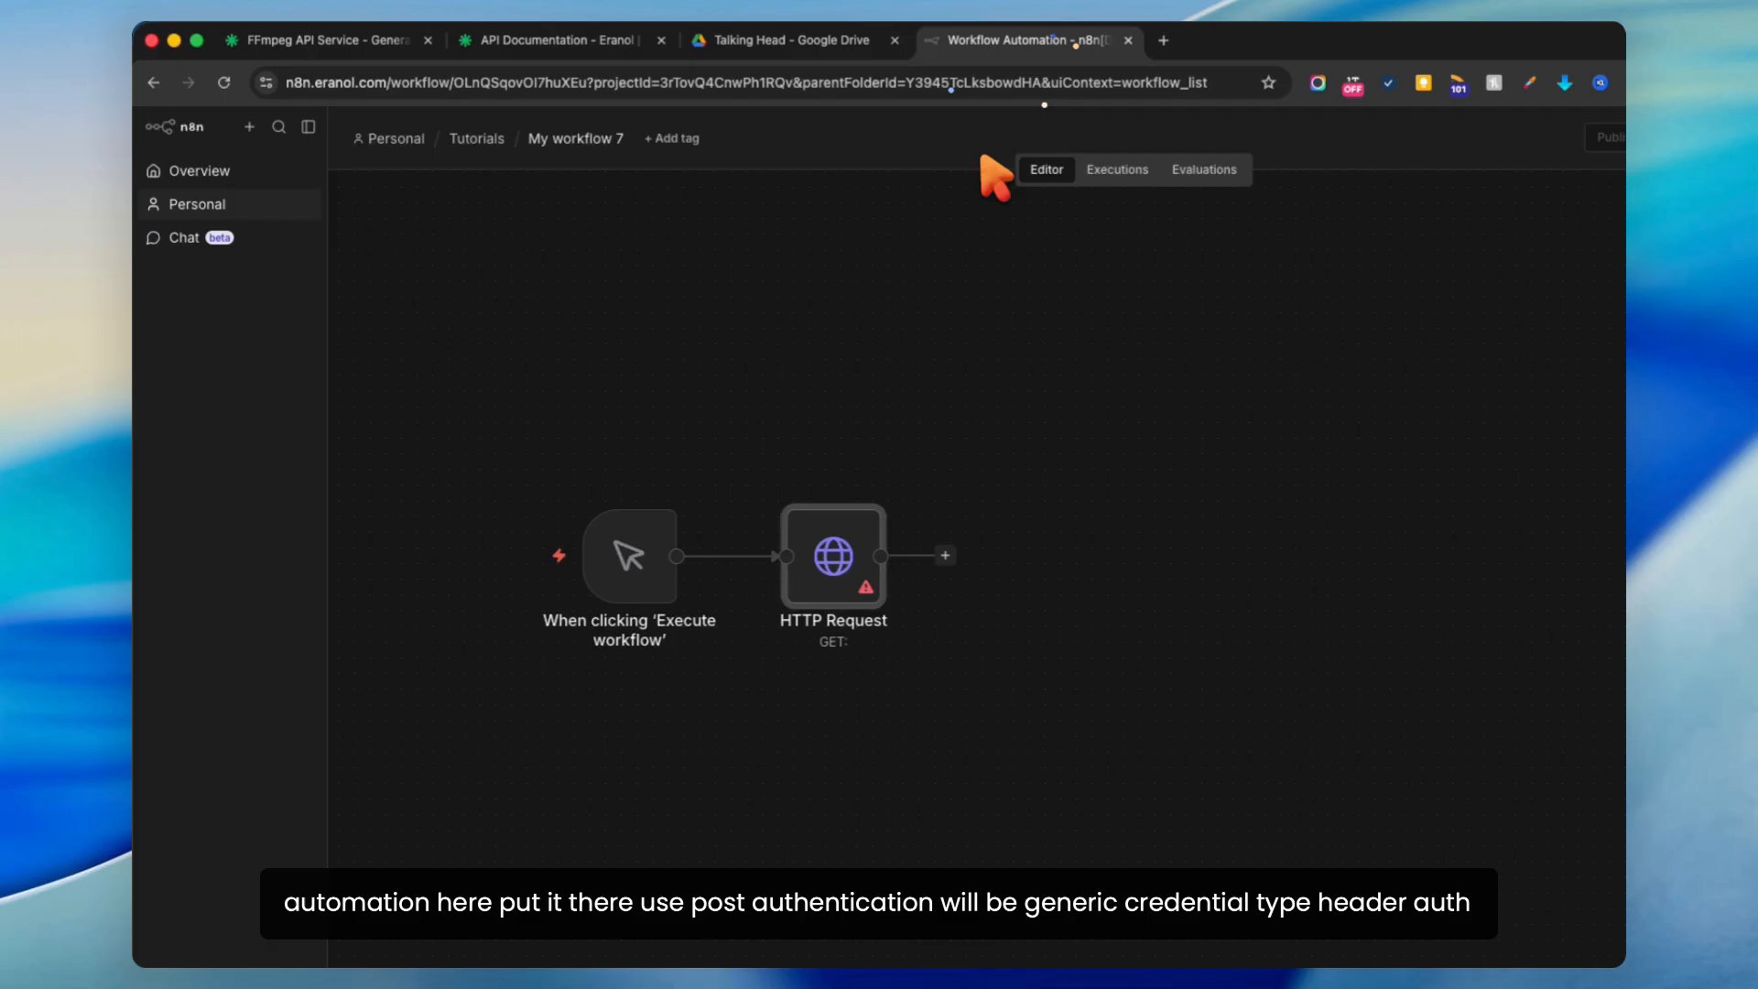
{"action": "double_click", "coordinate": [865, 522]}
{"action": "key", "text": "super+v"}
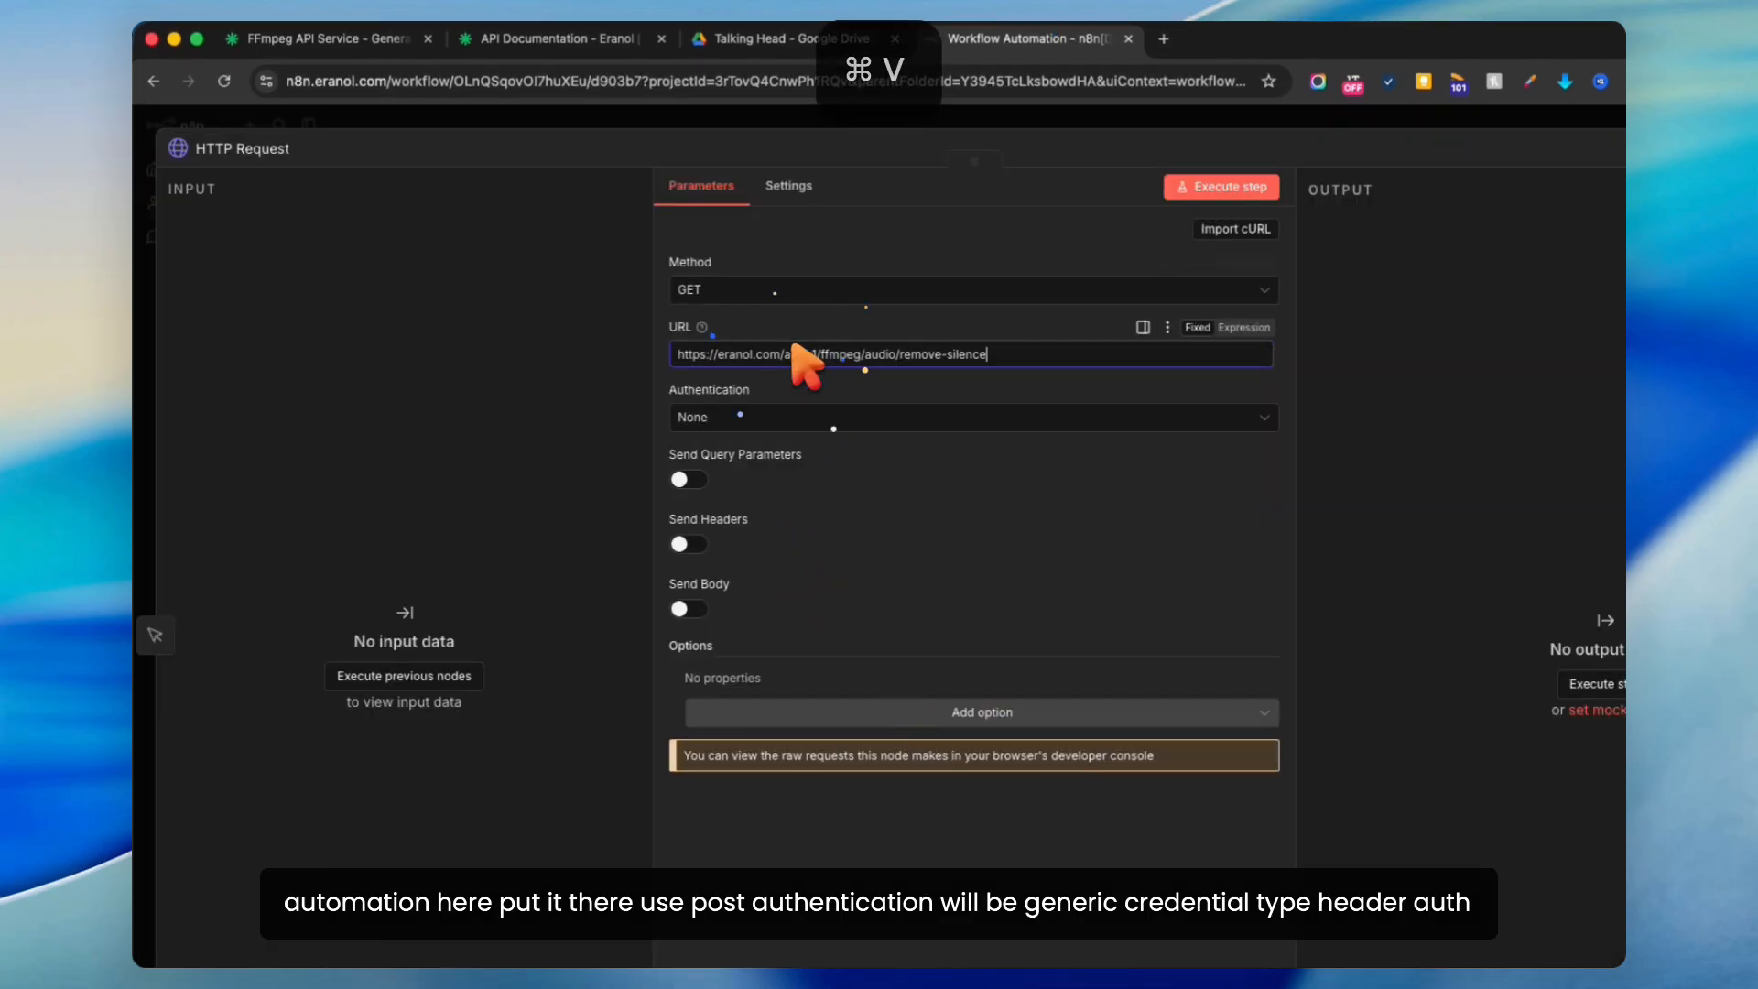
{"action": "left_click", "coordinate": [785, 289]}
{"action": "left_click", "coordinate": [765, 506]}
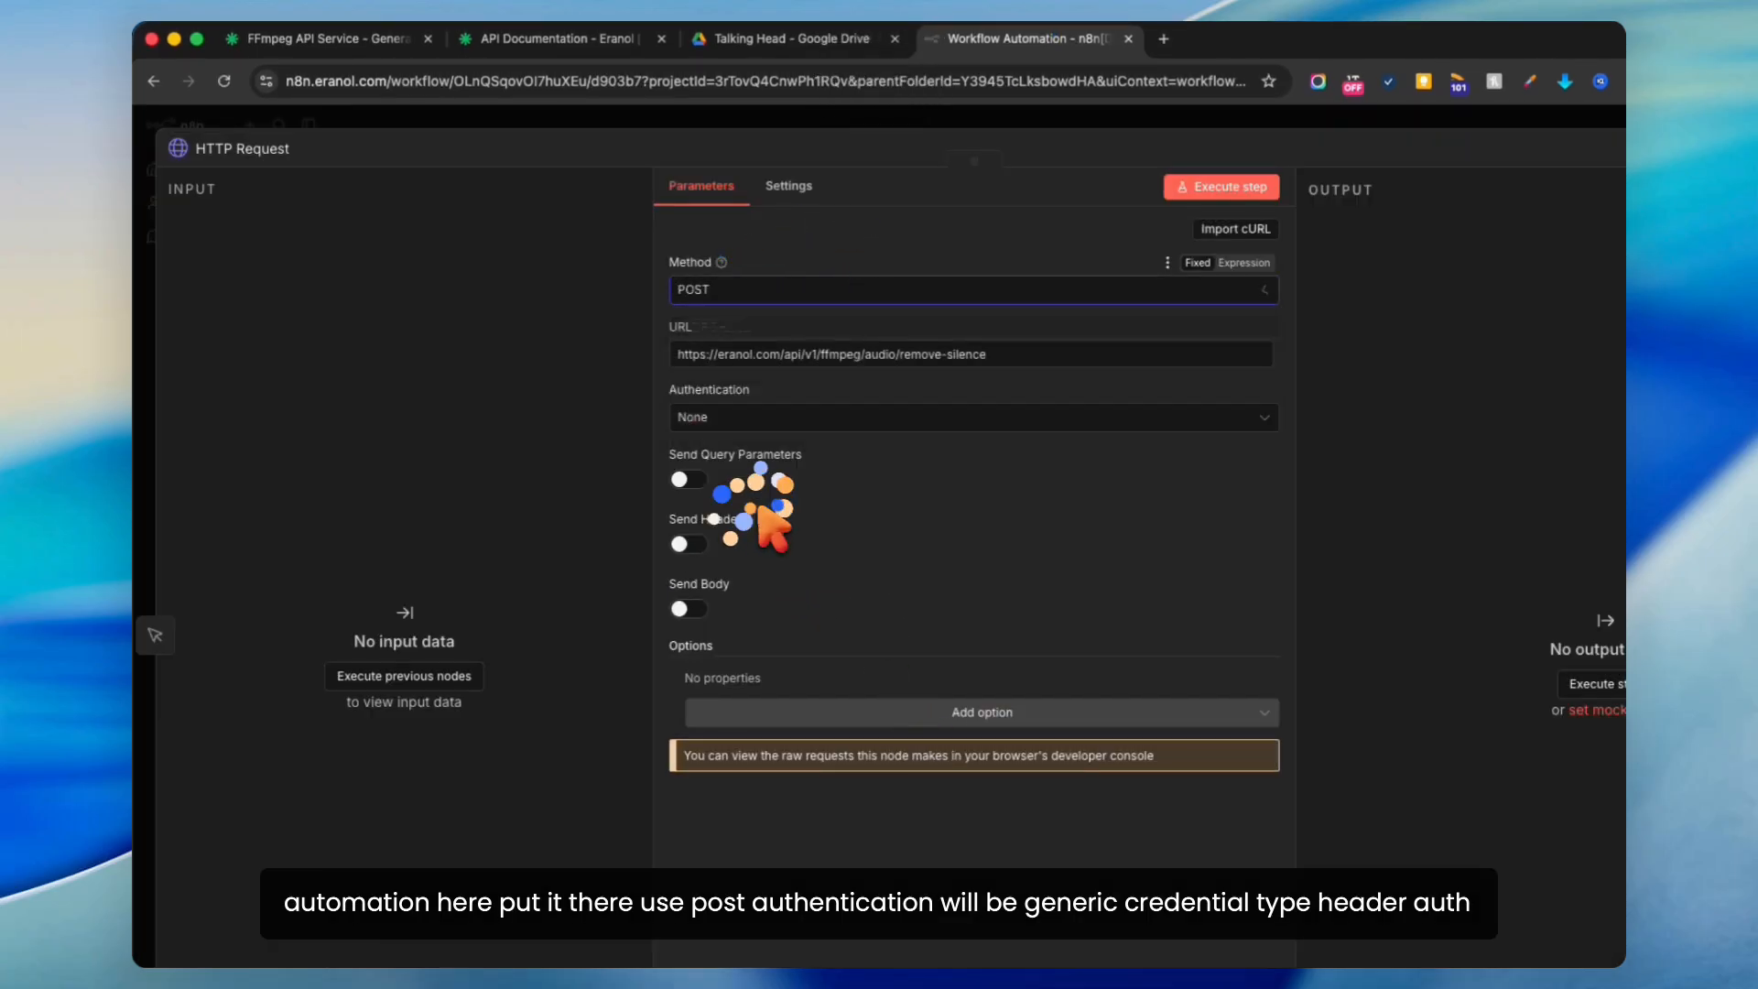
Step: Set the node's authentication to Generic Credential Type with Header Auth, using the Eranol Api credential
{"action": "left_click", "coordinate": [765, 417]}
{"action": "left_click", "coordinate": [759, 549]}
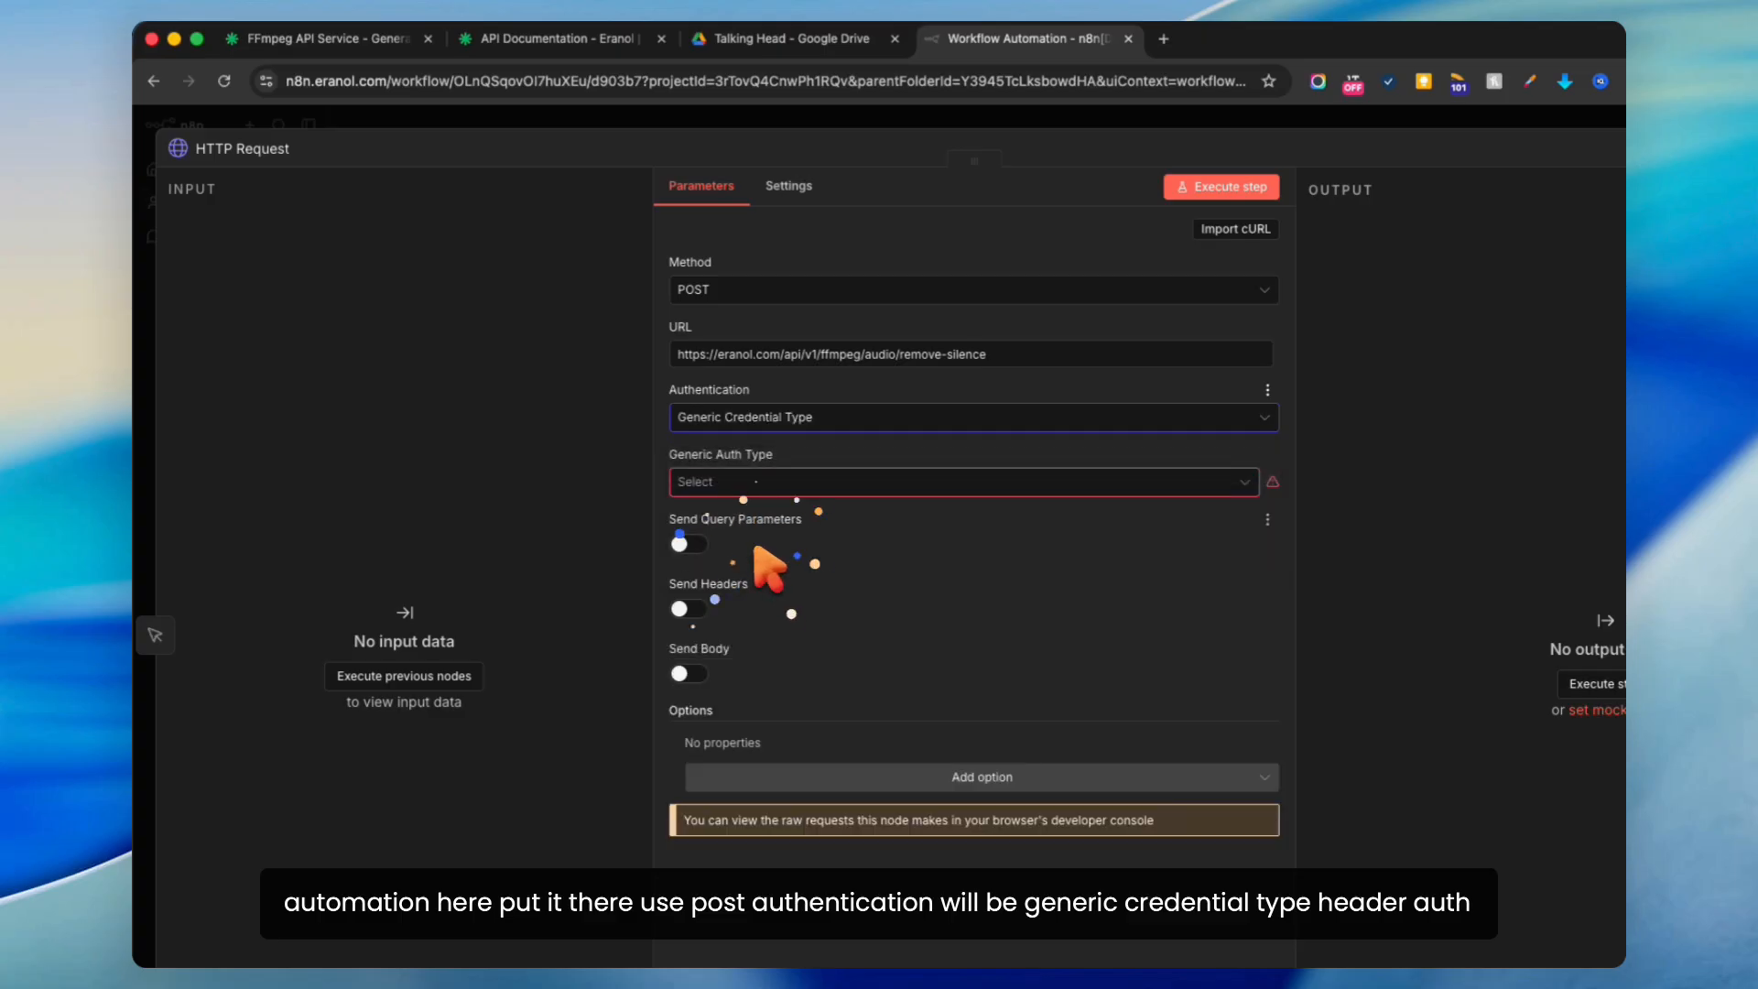
{"action": "left_click", "coordinate": [786, 486]}
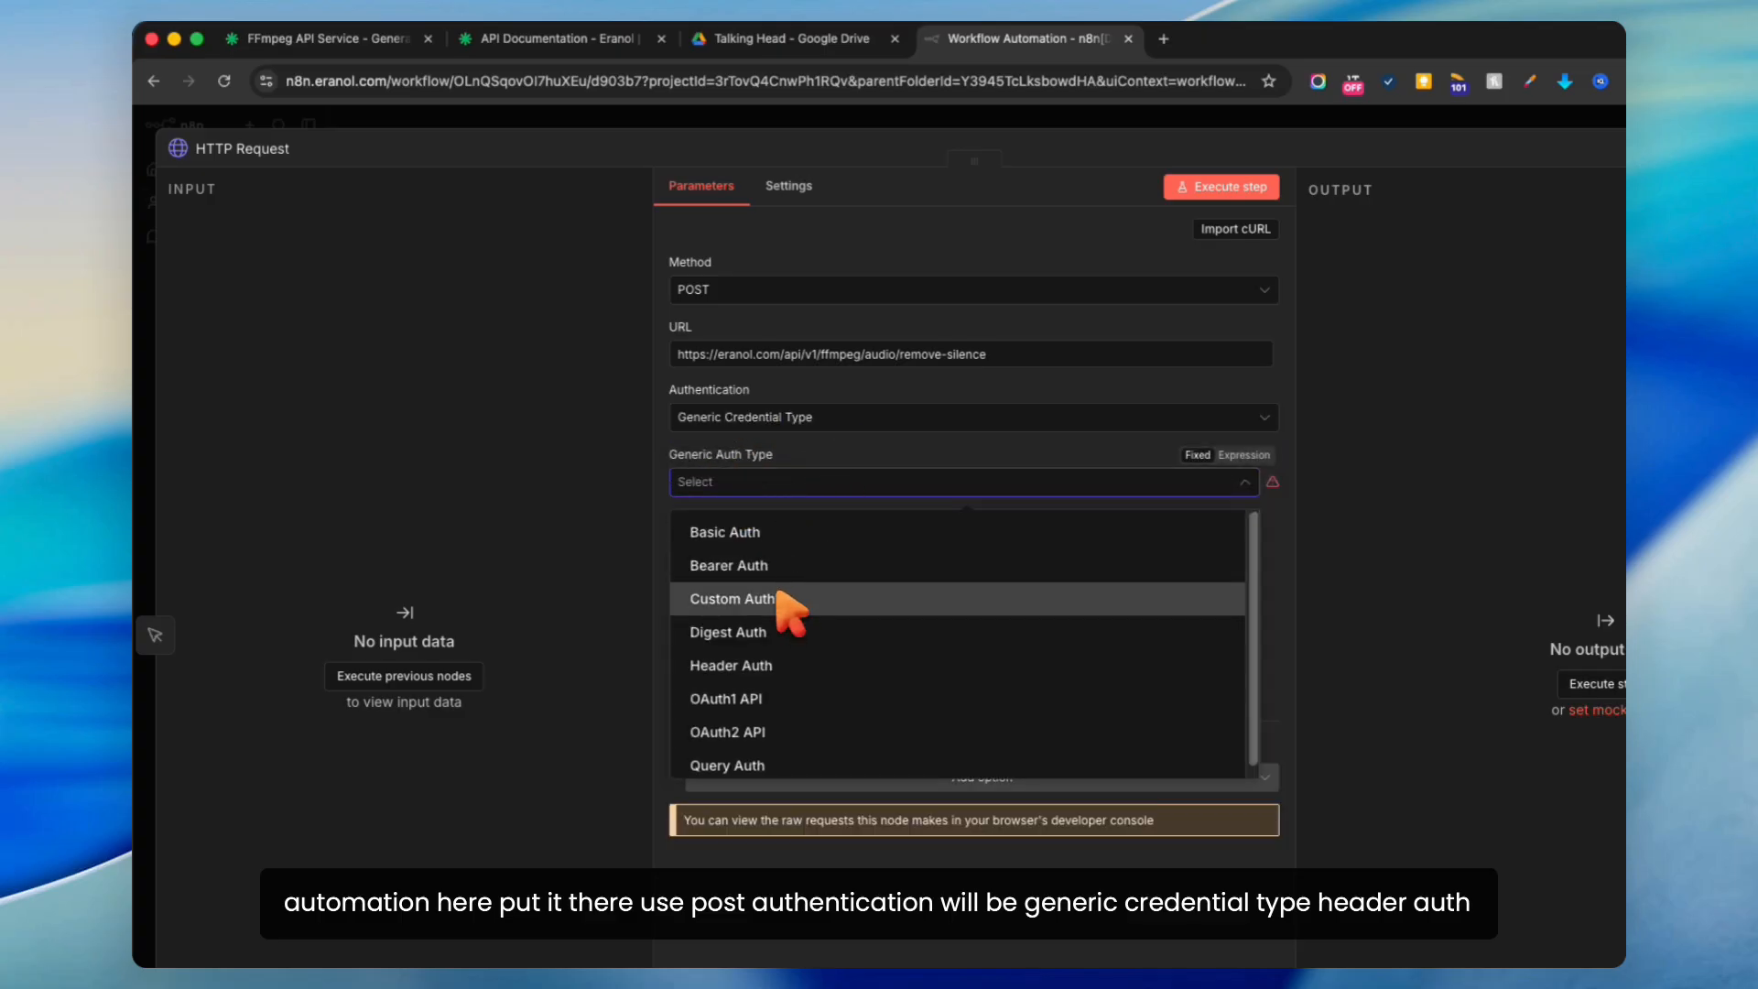
{"action": "left_click", "coordinate": [752, 664]}
{"action": "left_click", "coordinate": [746, 533]}
{"action": "left_click", "coordinate": [733, 585]}
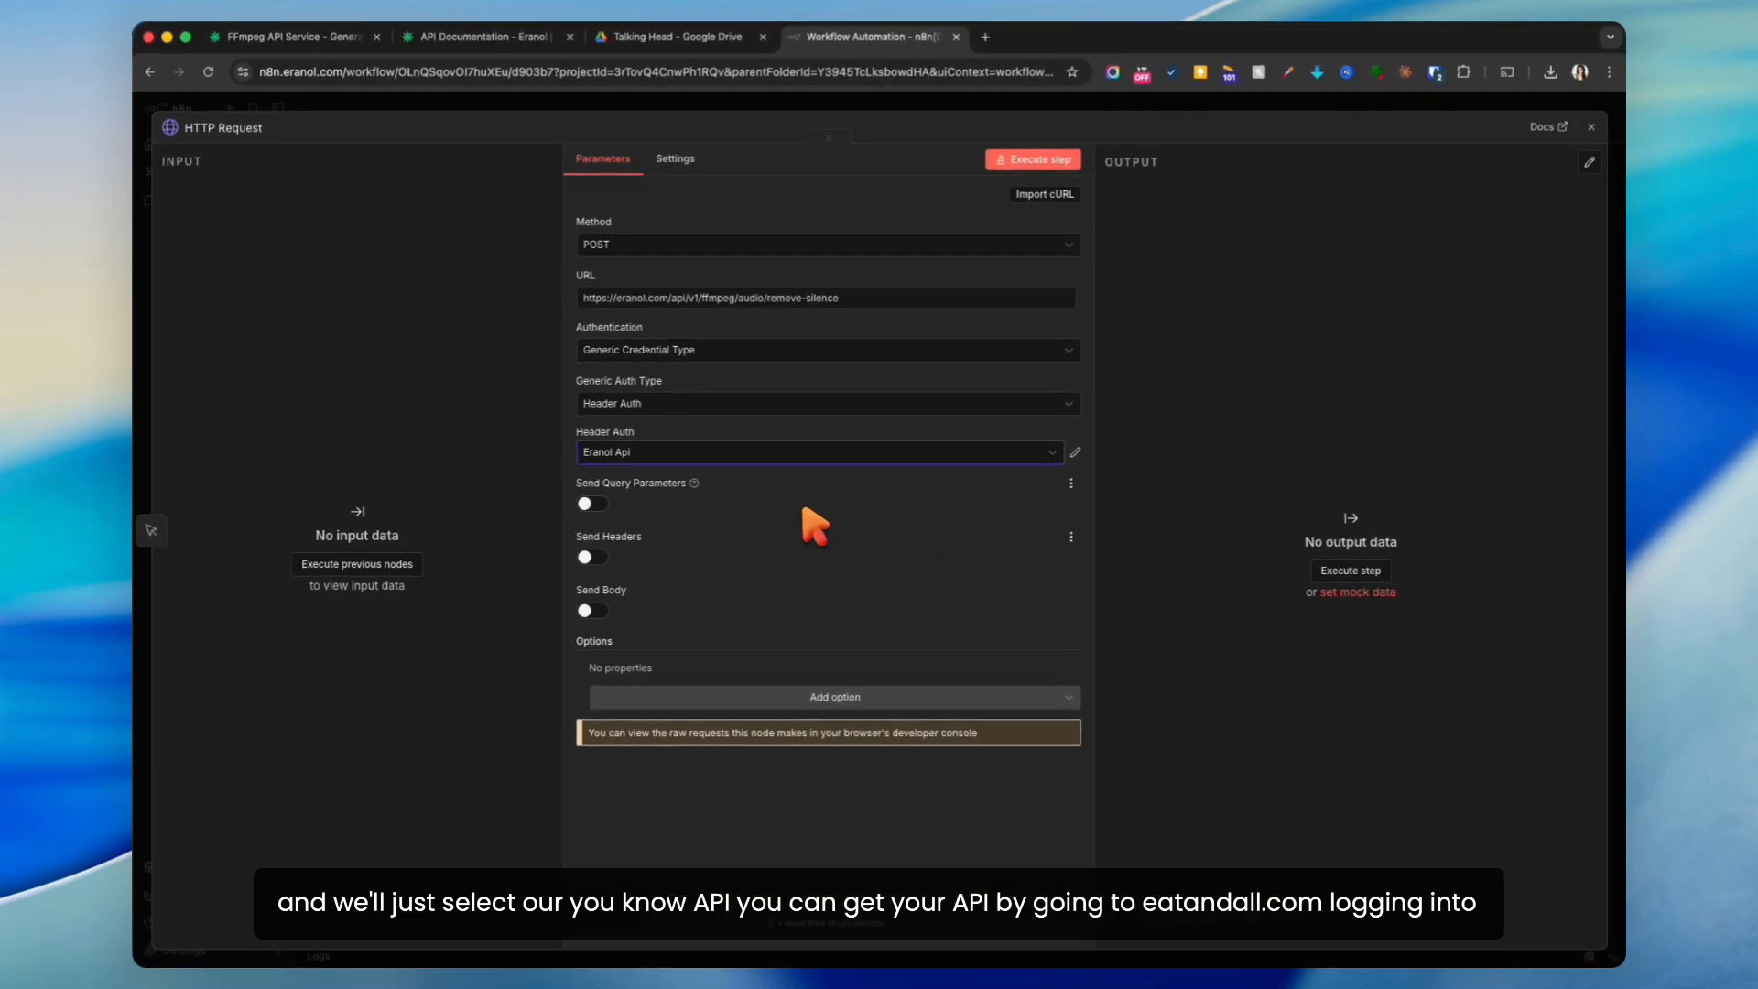
Step: Switch to the Eranol dashboard and view the API Keys page where secret keys are created
{"action": "left_click", "coordinate": [311, 37]}
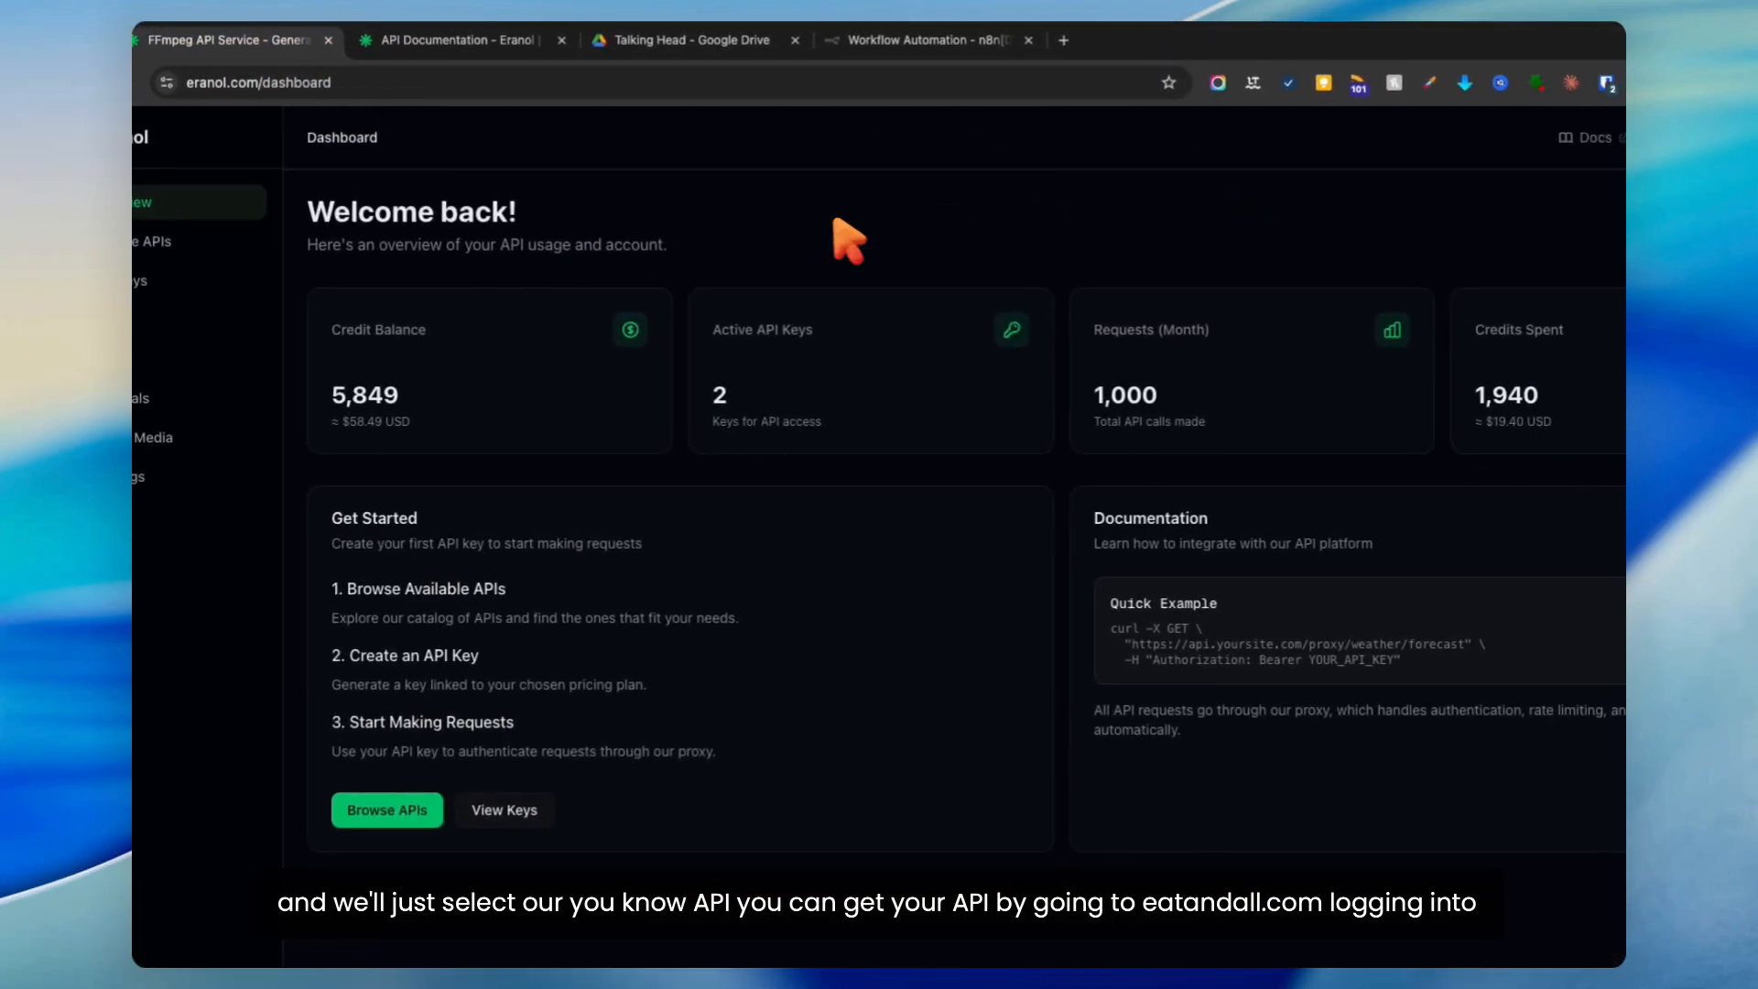
{"action": "left_click", "coordinate": [227, 280]}
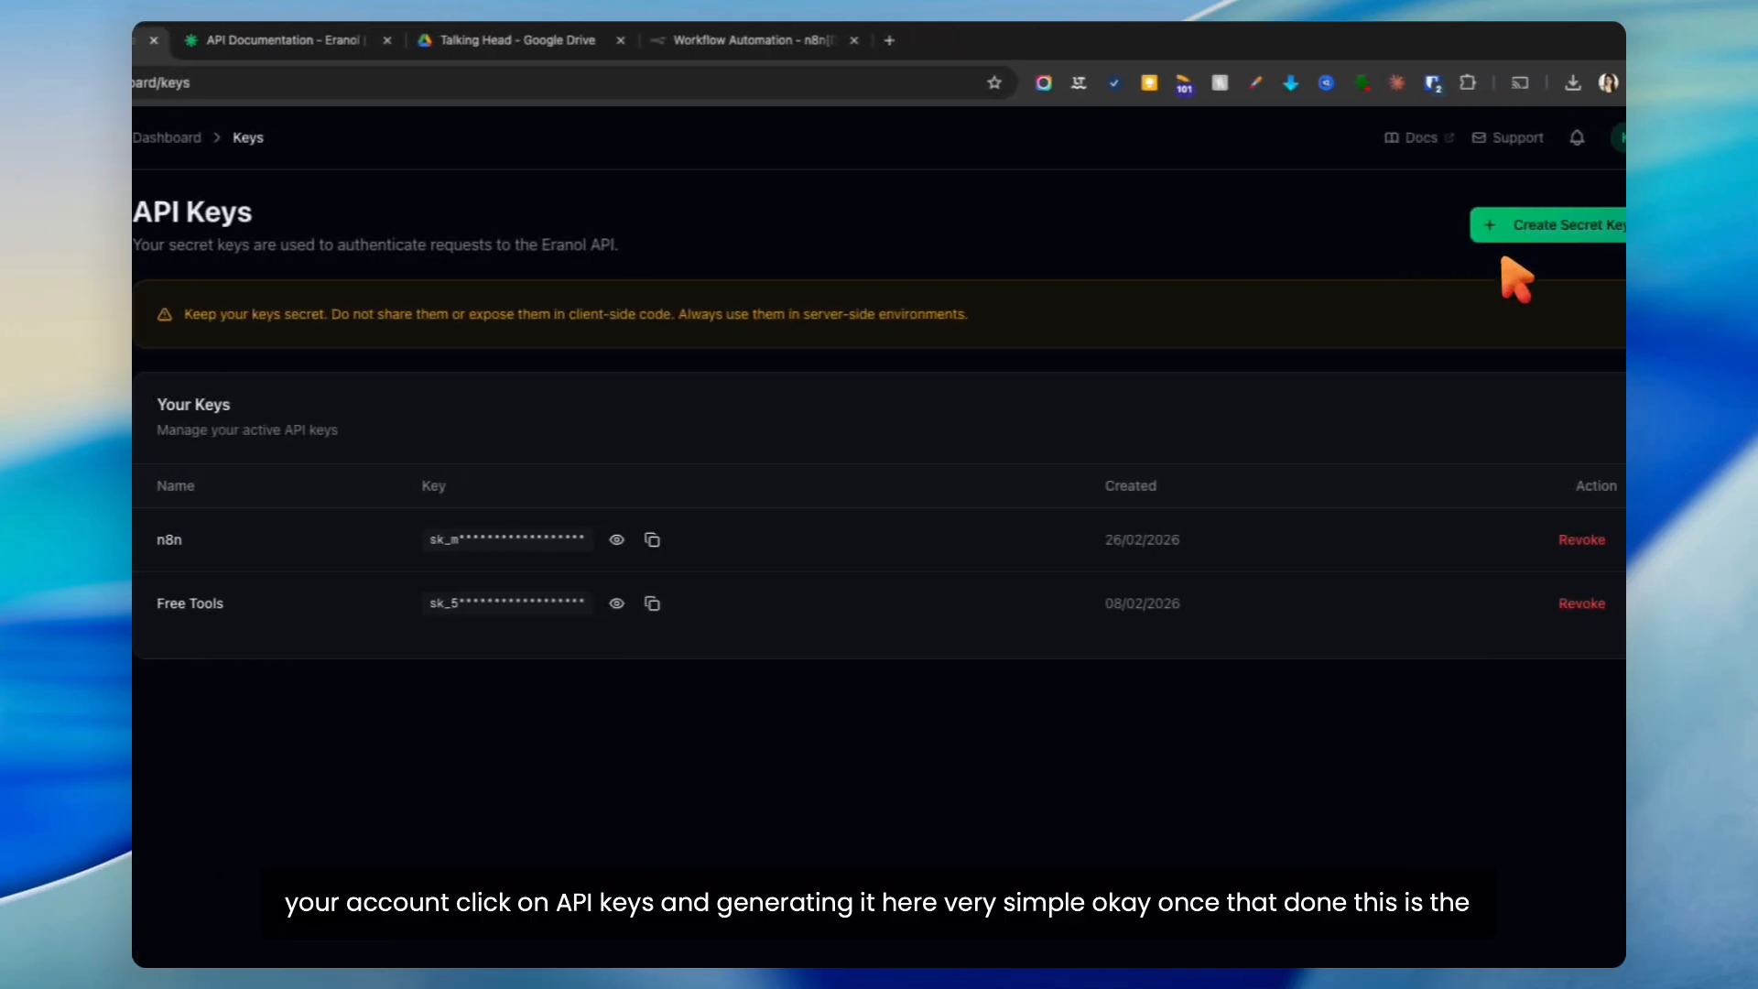
Step: Return to the Remove Silence documentation and copy the sample JSON request body
{"action": "left_click", "coordinate": [204, 39]}
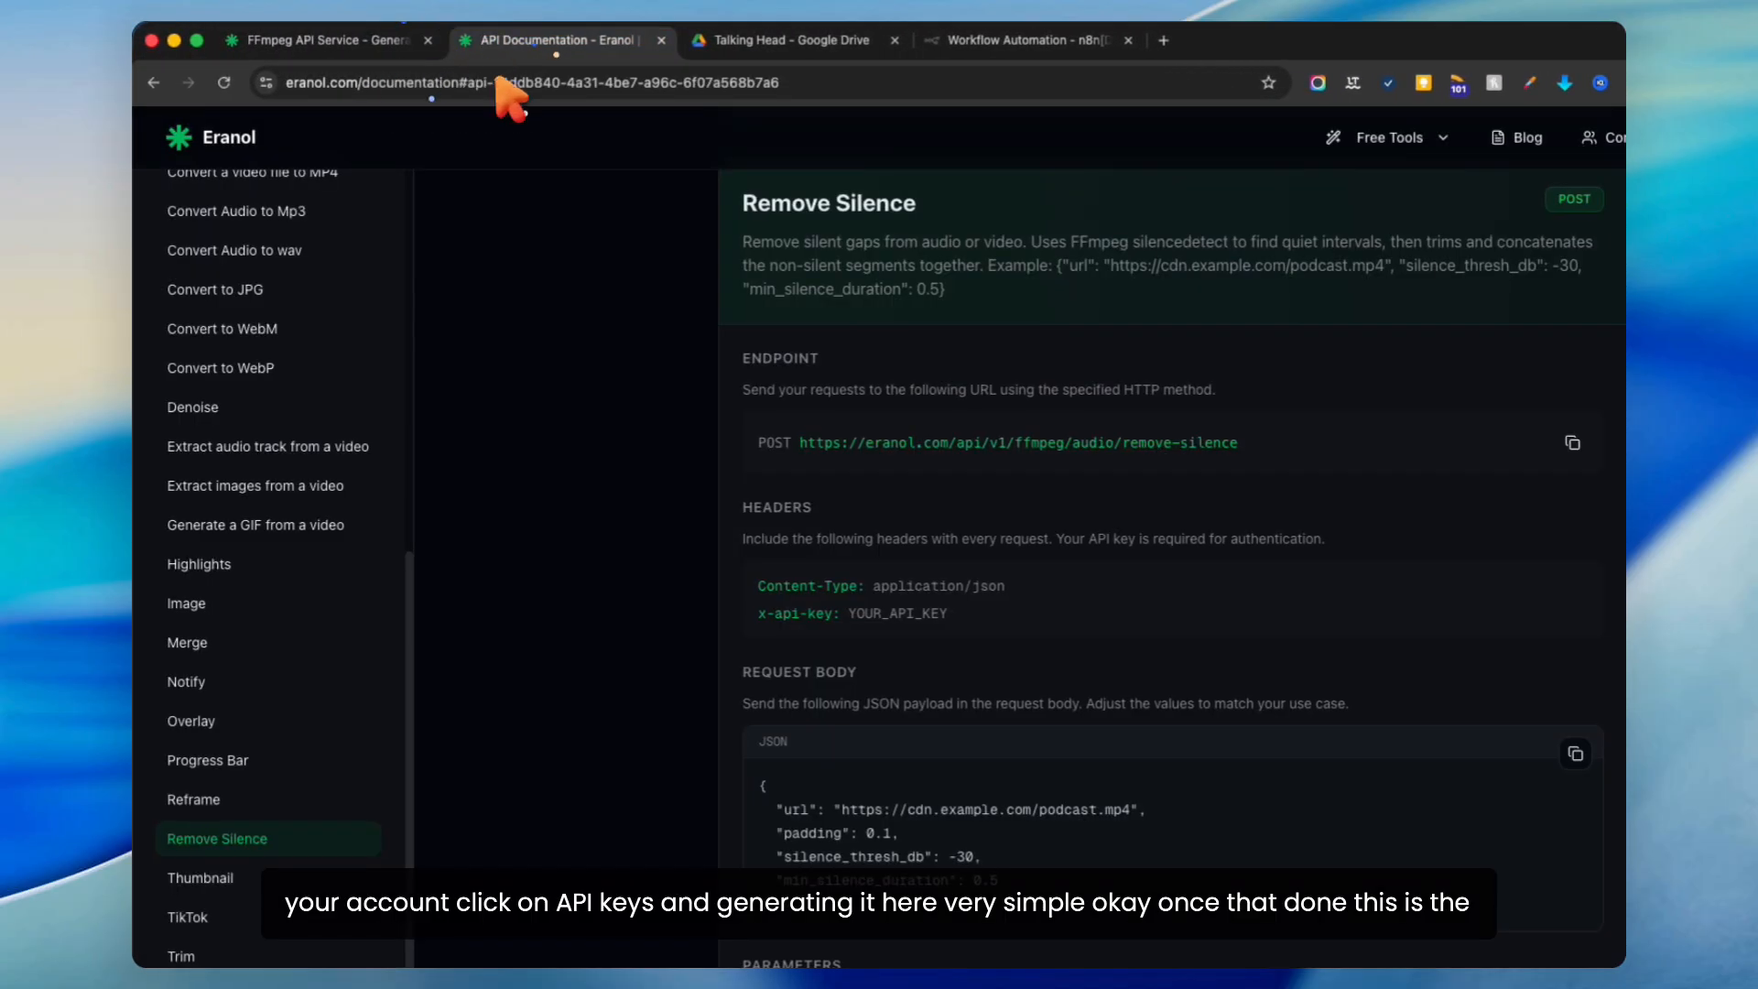
{"action": "scroll", "coordinate": [691, 380], "scroll_direction": "down", "scroll_amount": 3}
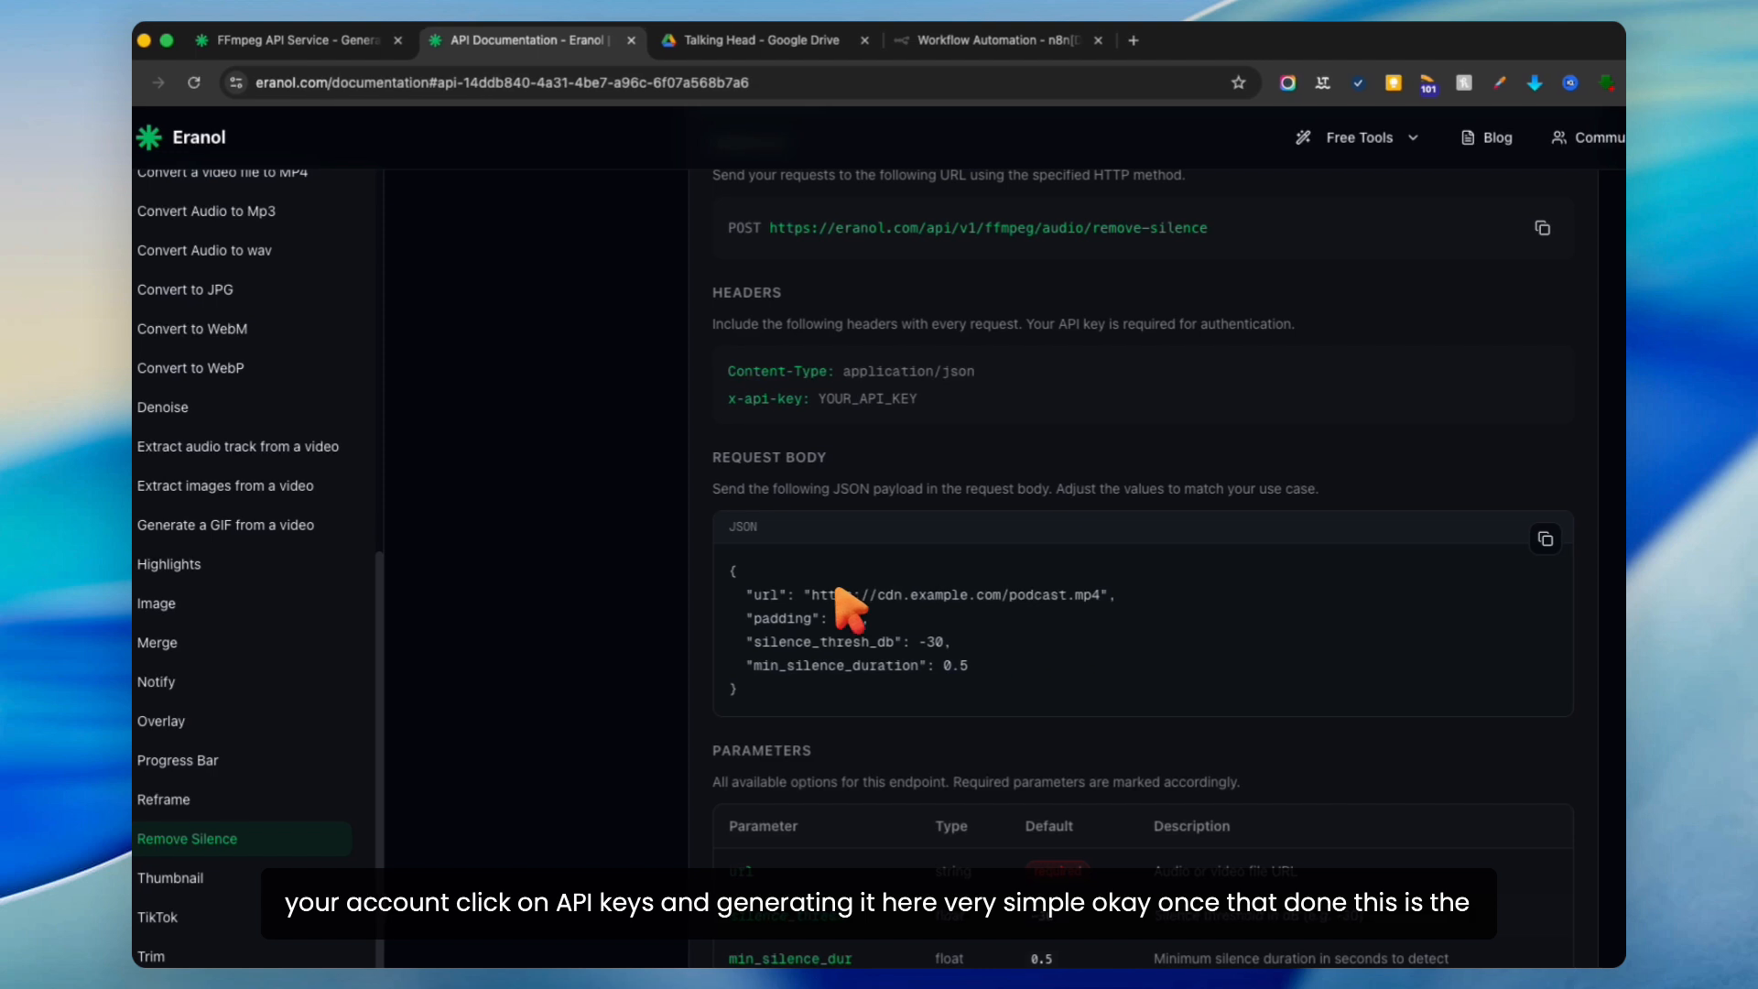
{"action": "left_click", "coordinate": [756, 567]}
{"action": "left_click_drag", "start_coordinate": [745, 583], "coordinate": [971, 666]}
{"action": "key", "text": "super+c"}
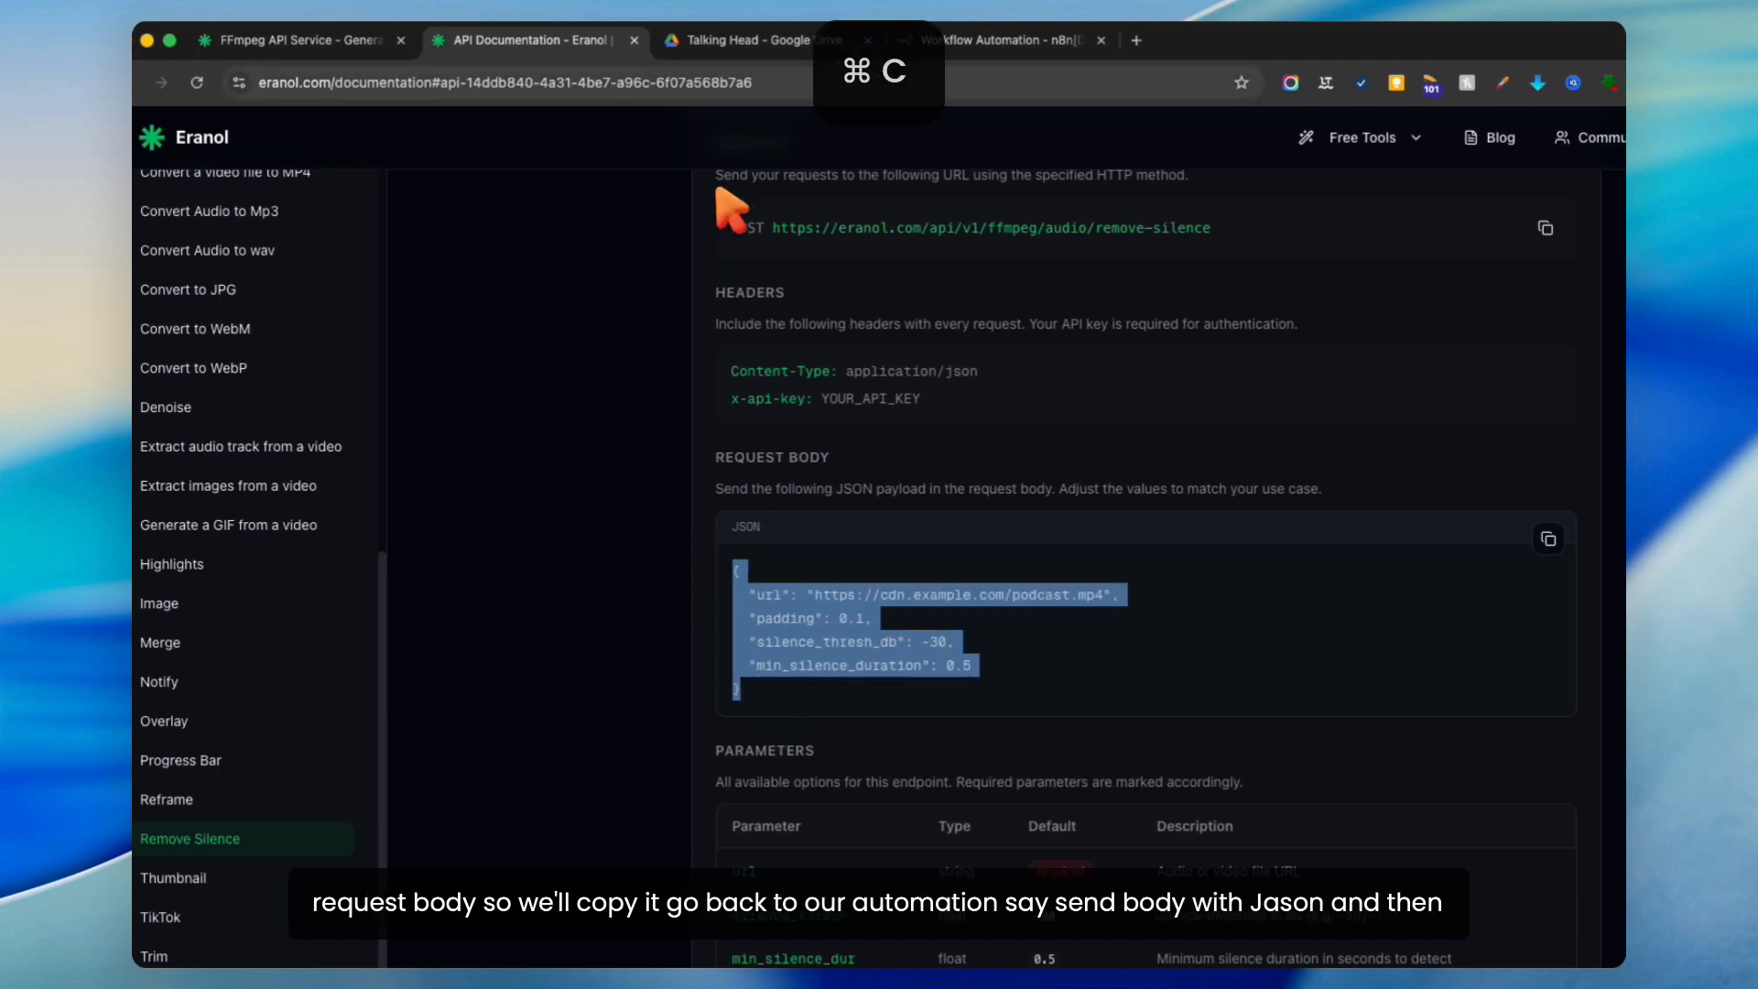
Step: Back in n8n, enable Send Body for the HTTP Request, specify it using JSON and paste the copied request body
{"action": "left_click", "coordinate": [984, 41]}
{"action": "left_click", "coordinate": [750, 590]}
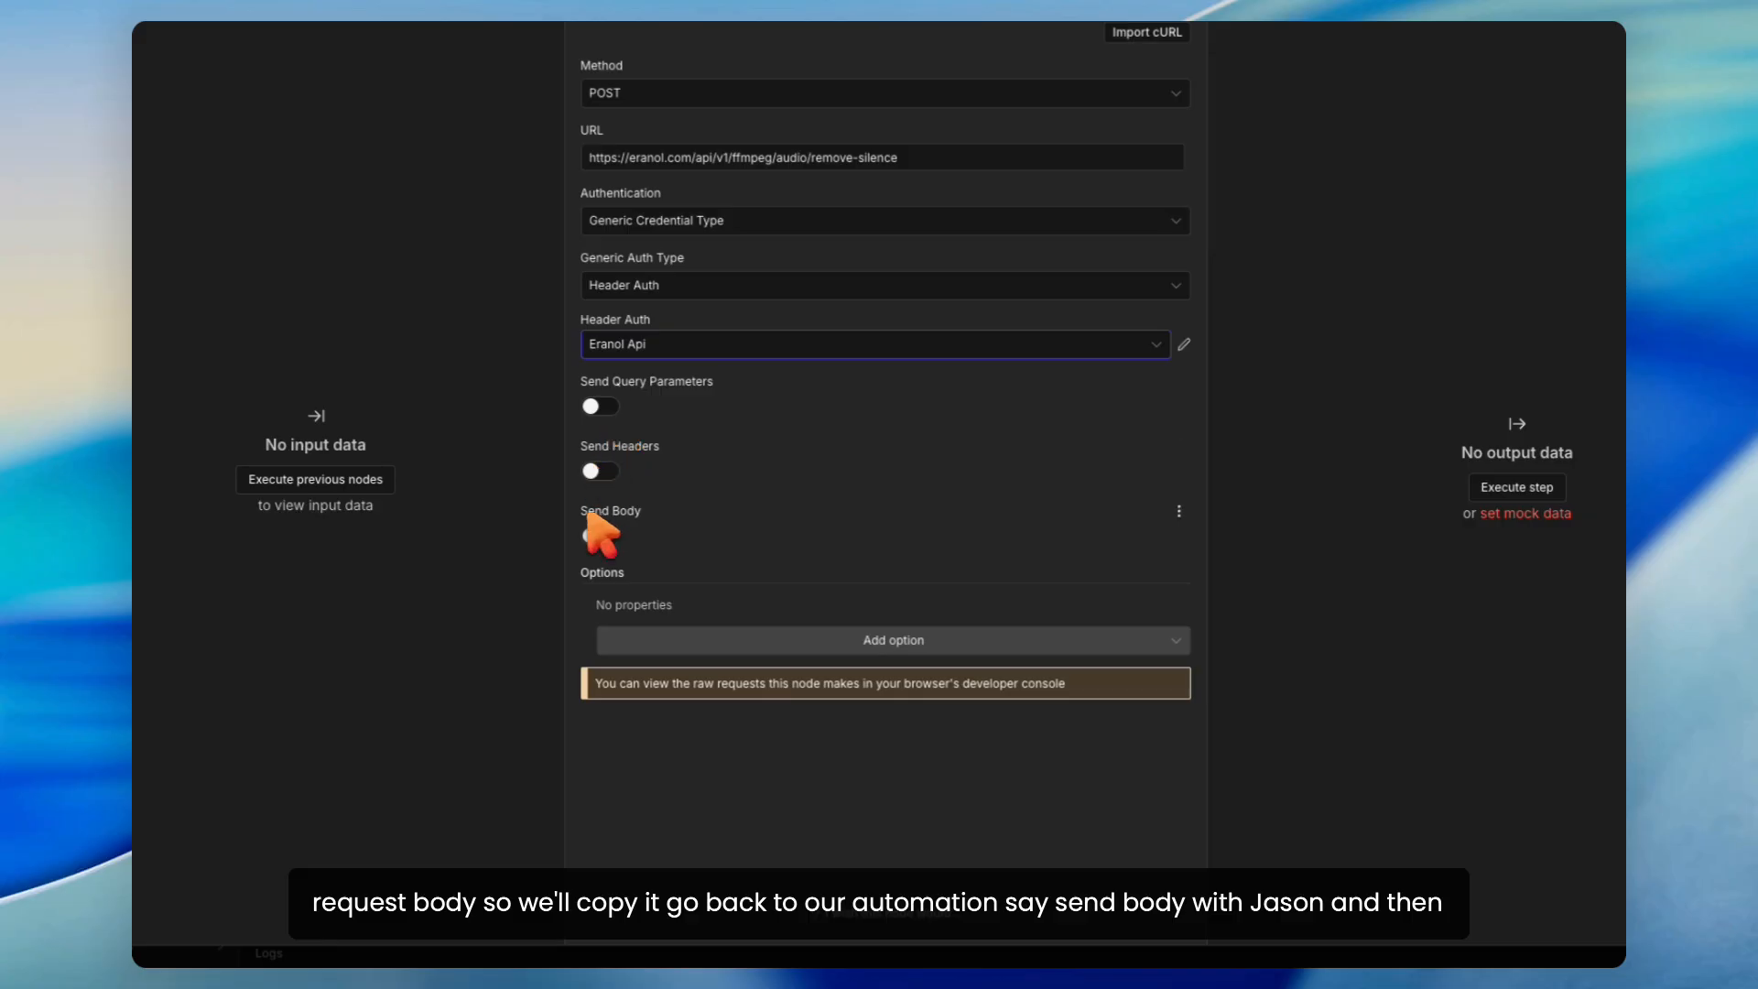
{"action": "left_click", "coordinate": [597, 535]}
{"action": "scroll", "coordinate": [707, 522], "scroll_direction": "down", "scroll_amount": 2}
{"action": "left_click", "coordinate": [676, 506]}
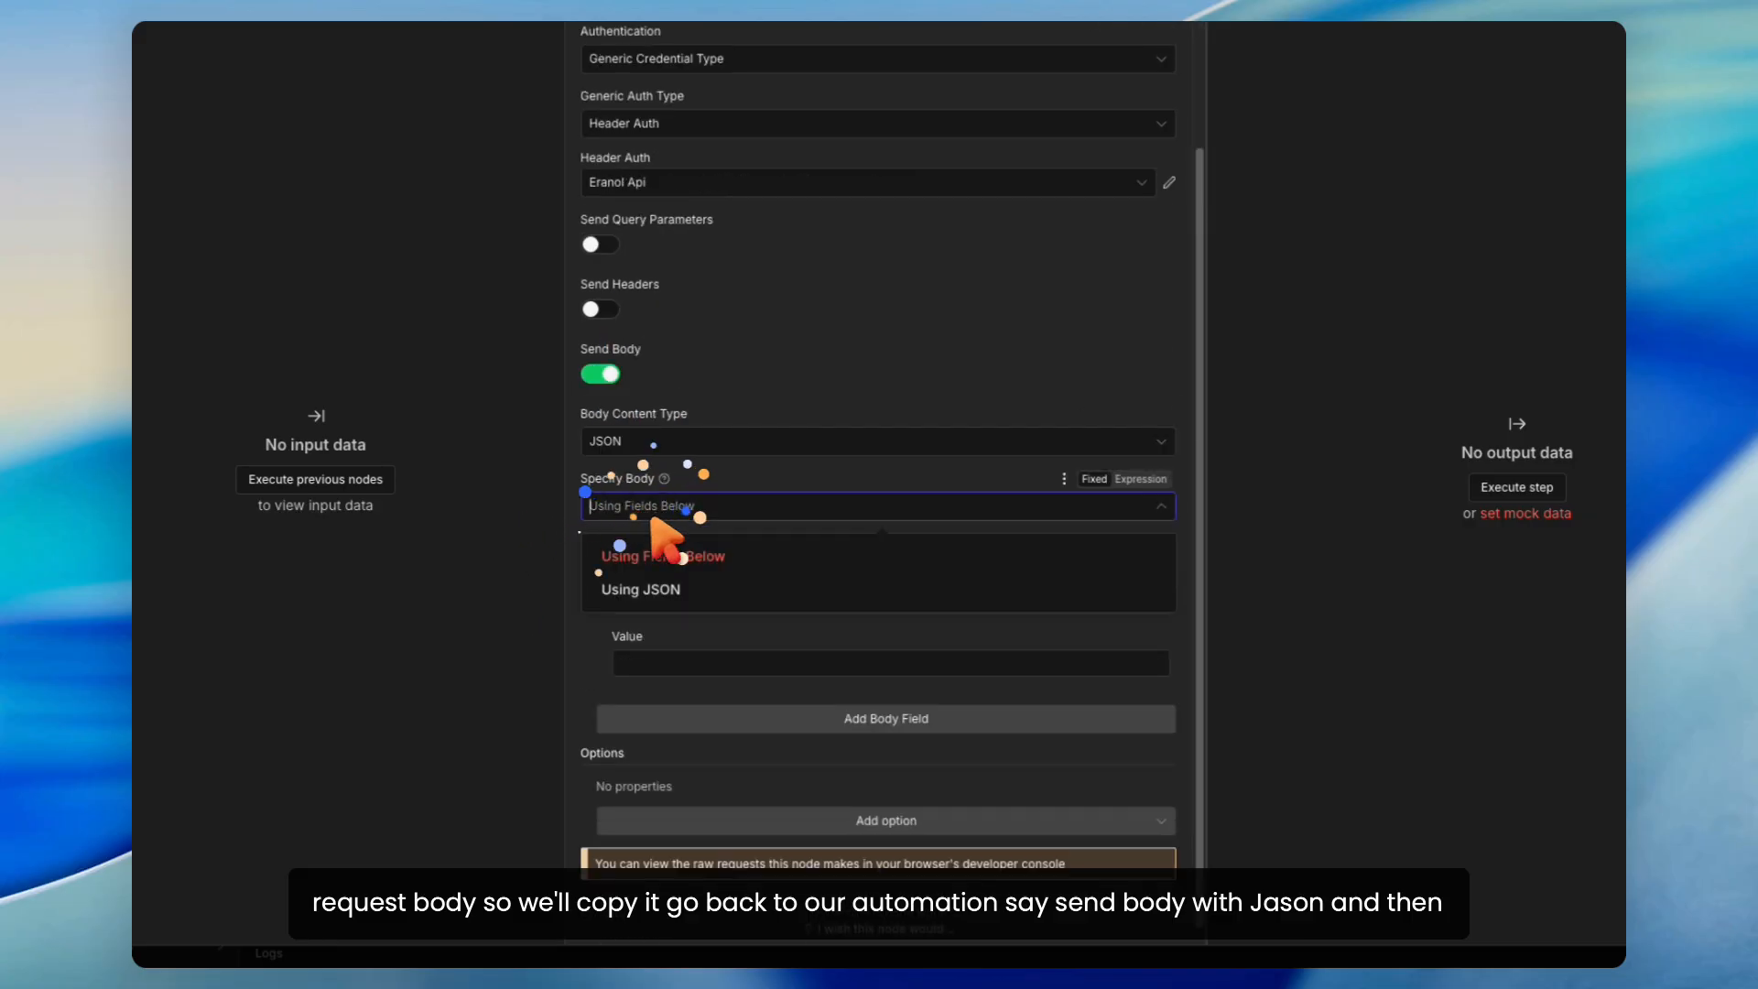
{"action": "left_click", "coordinate": [652, 597]}
{"action": "key", "text": "super+v"}
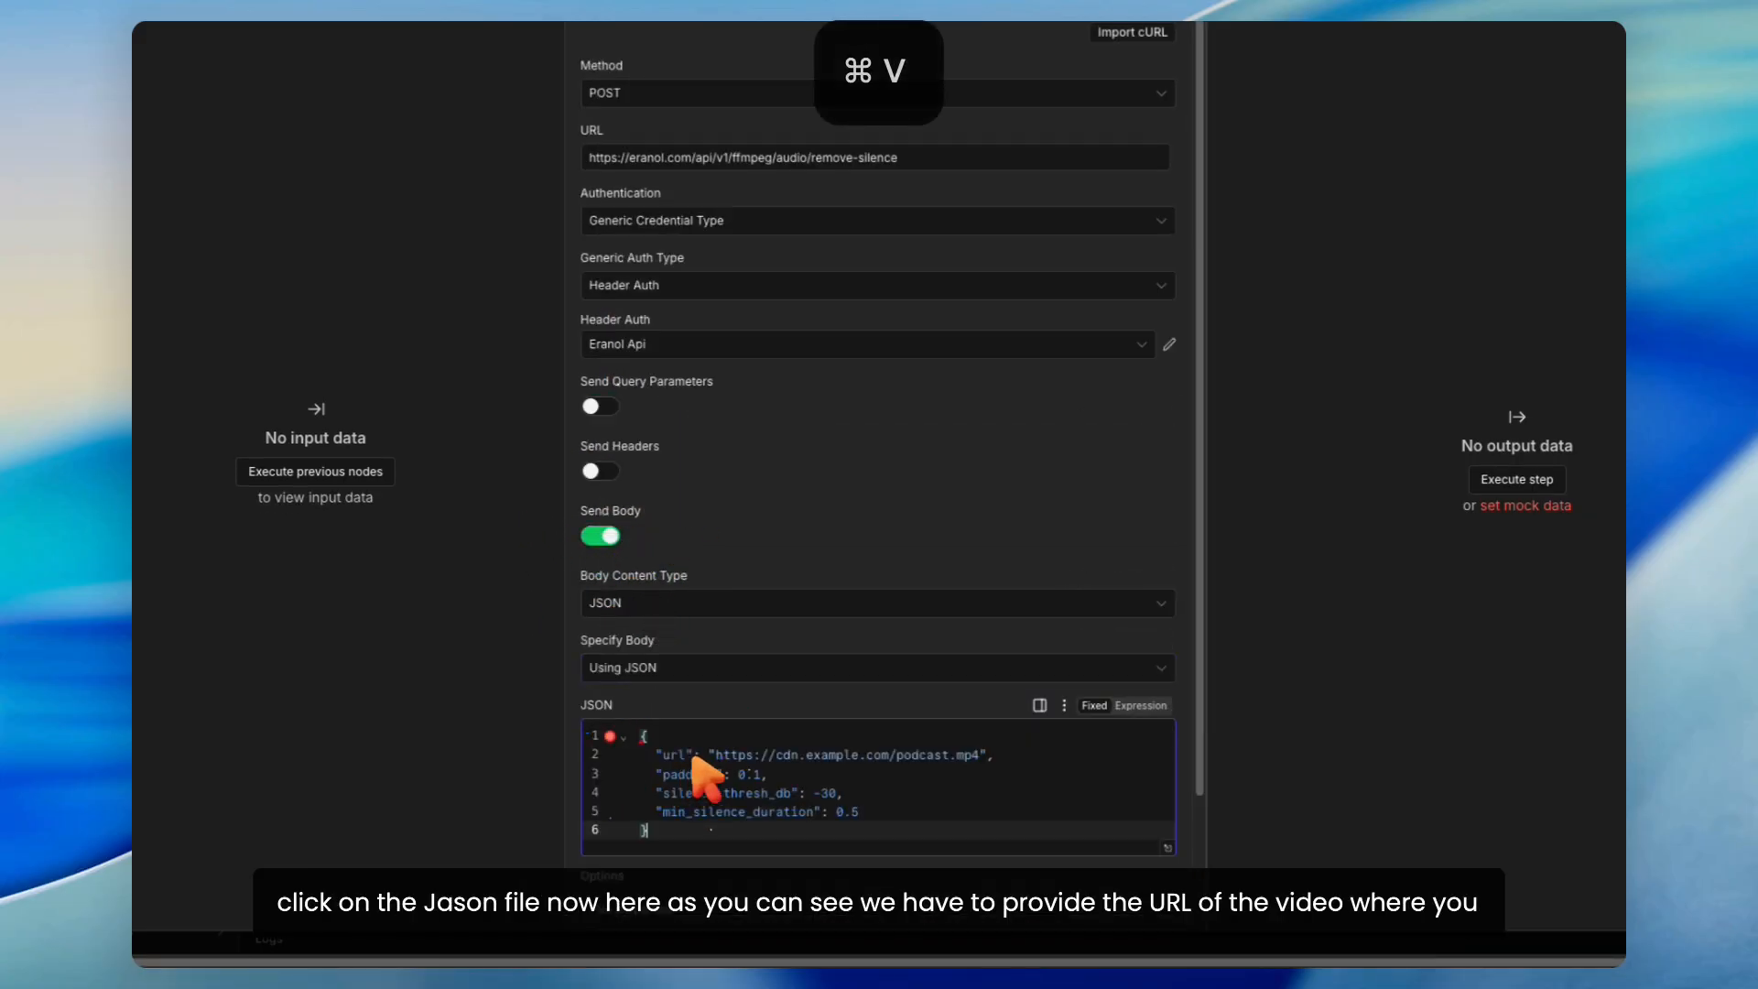
{"action": "scroll", "coordinate": [926, 464], "scroll_direction": "down", "scroll_amount": 2}
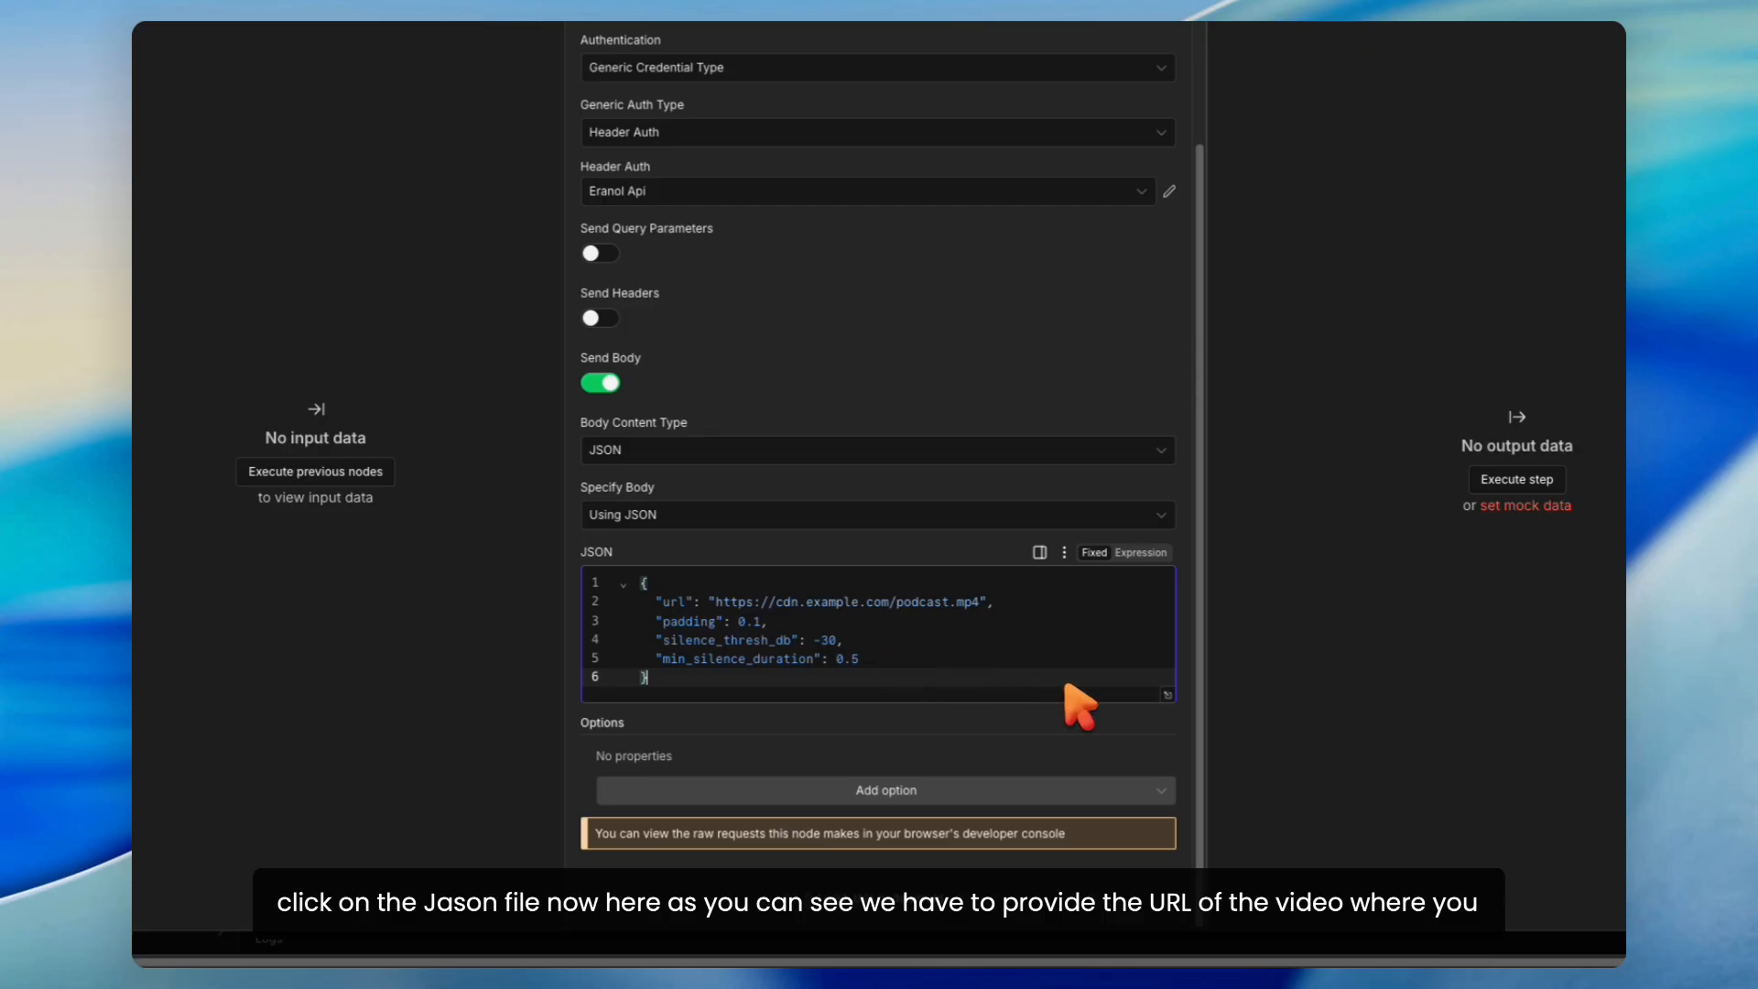
{"action": "left_click", "coordinate": [1171, 697]}
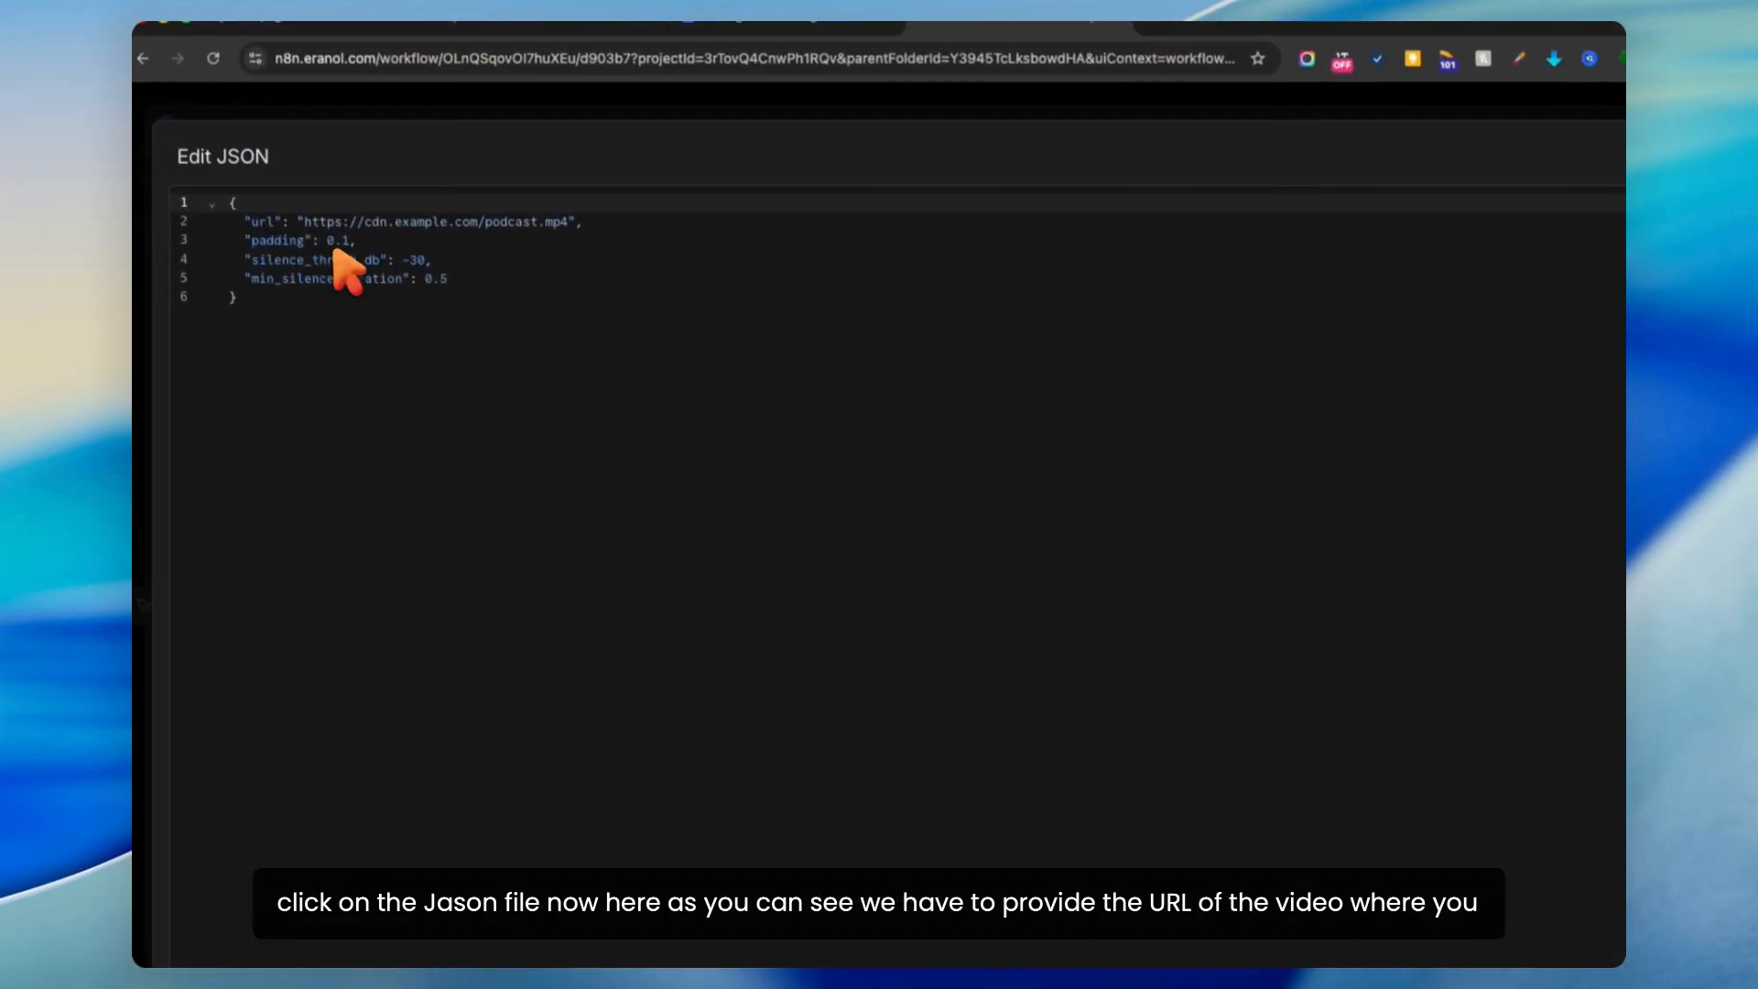
{"action": "left_click_drag", "start_coordinate": [317, 245], "coordinate": [586, 250]}
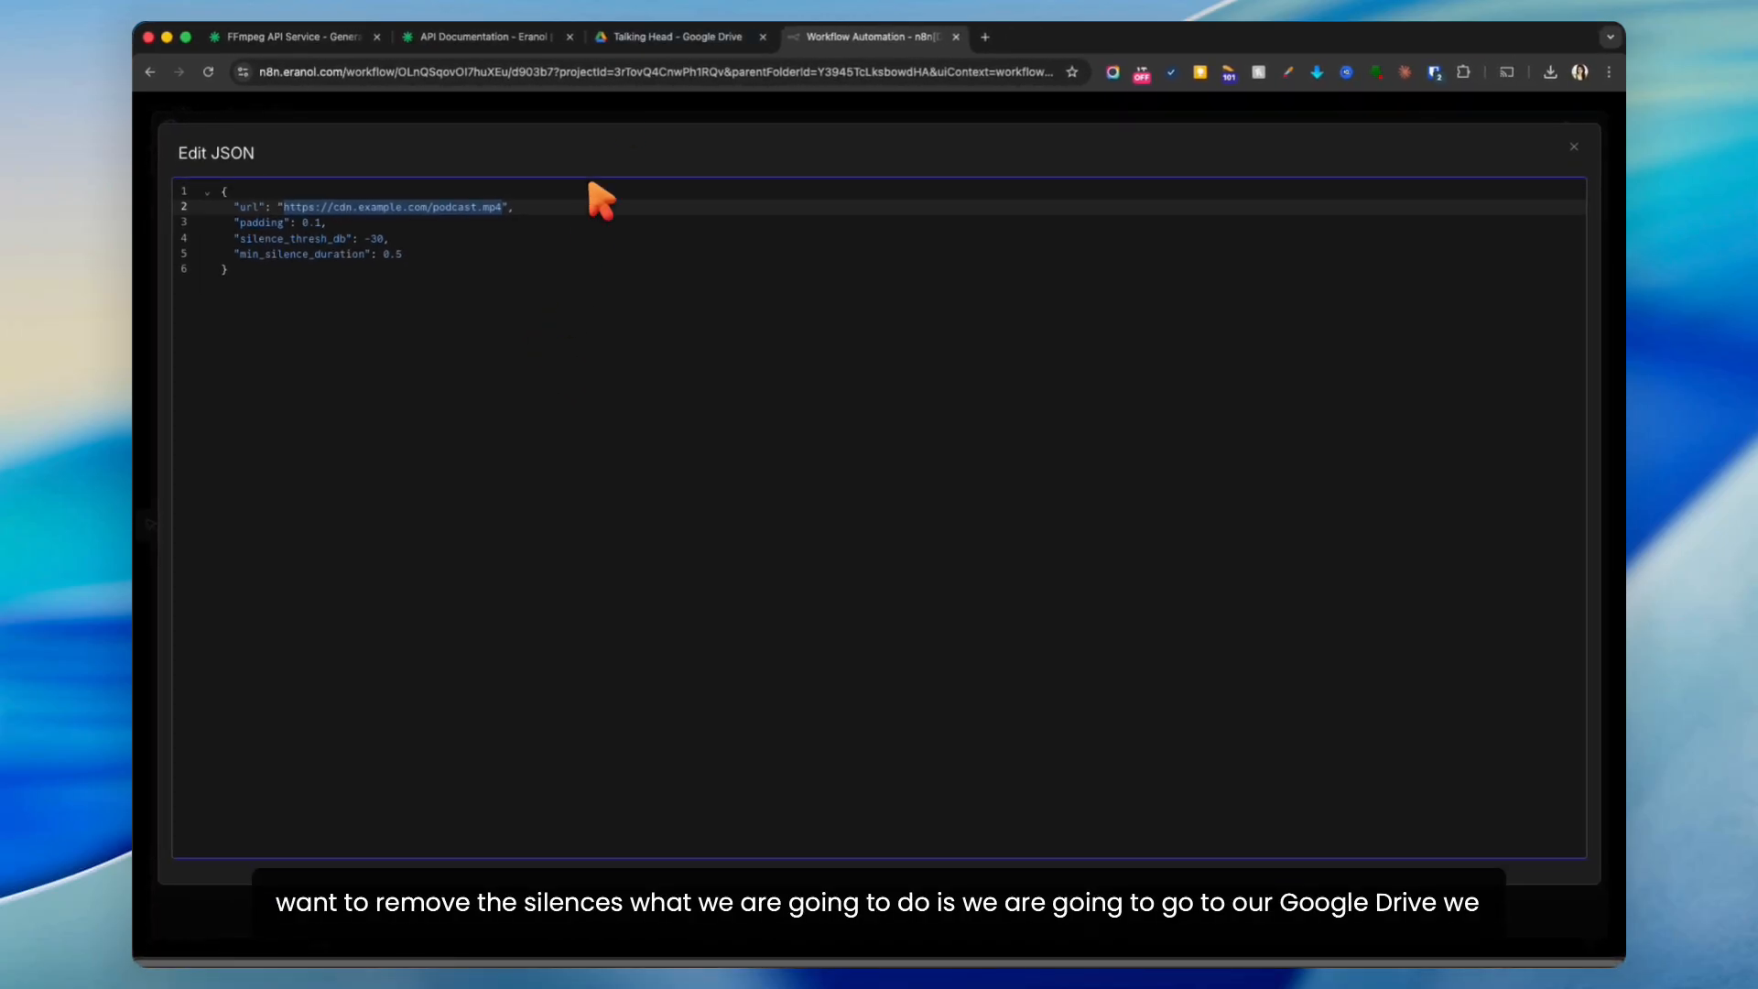
Step: Switch to the Talking Head folder in Google Drive and open the sharing settings of IMG_3826.MOV
{"action": "left_click", "coordinate": [639, 39]}
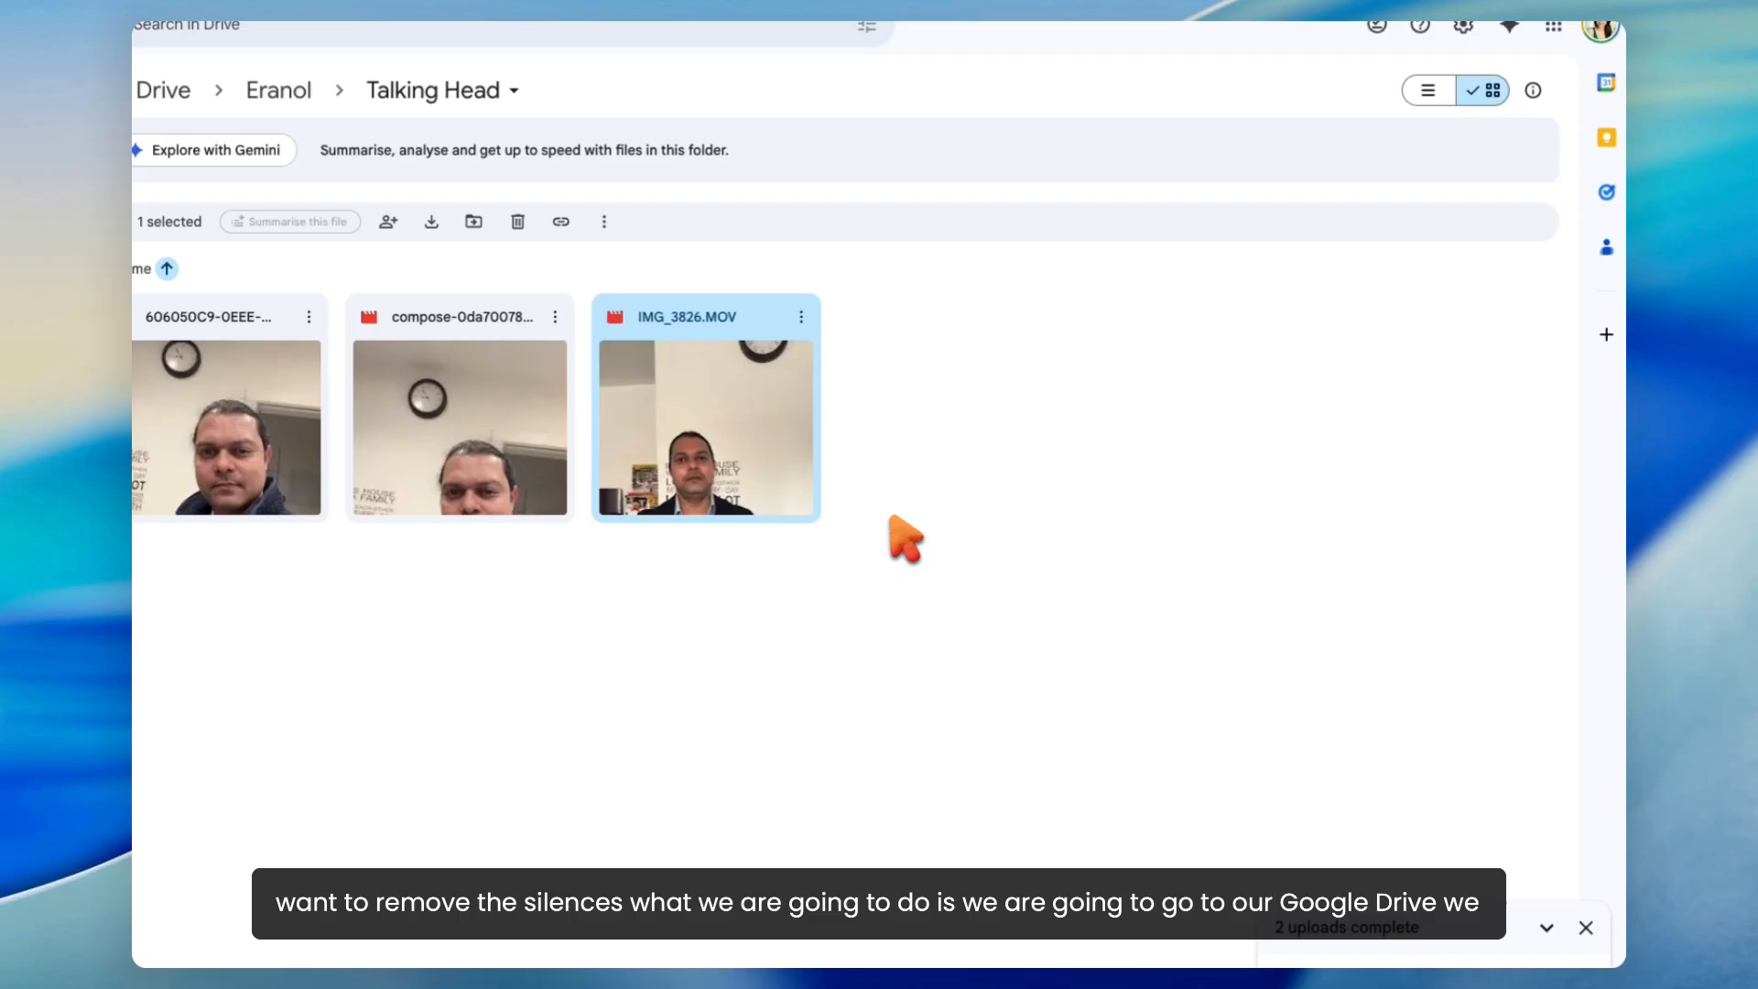
{"action": "left_click", "coordinate": [1023, 555]}
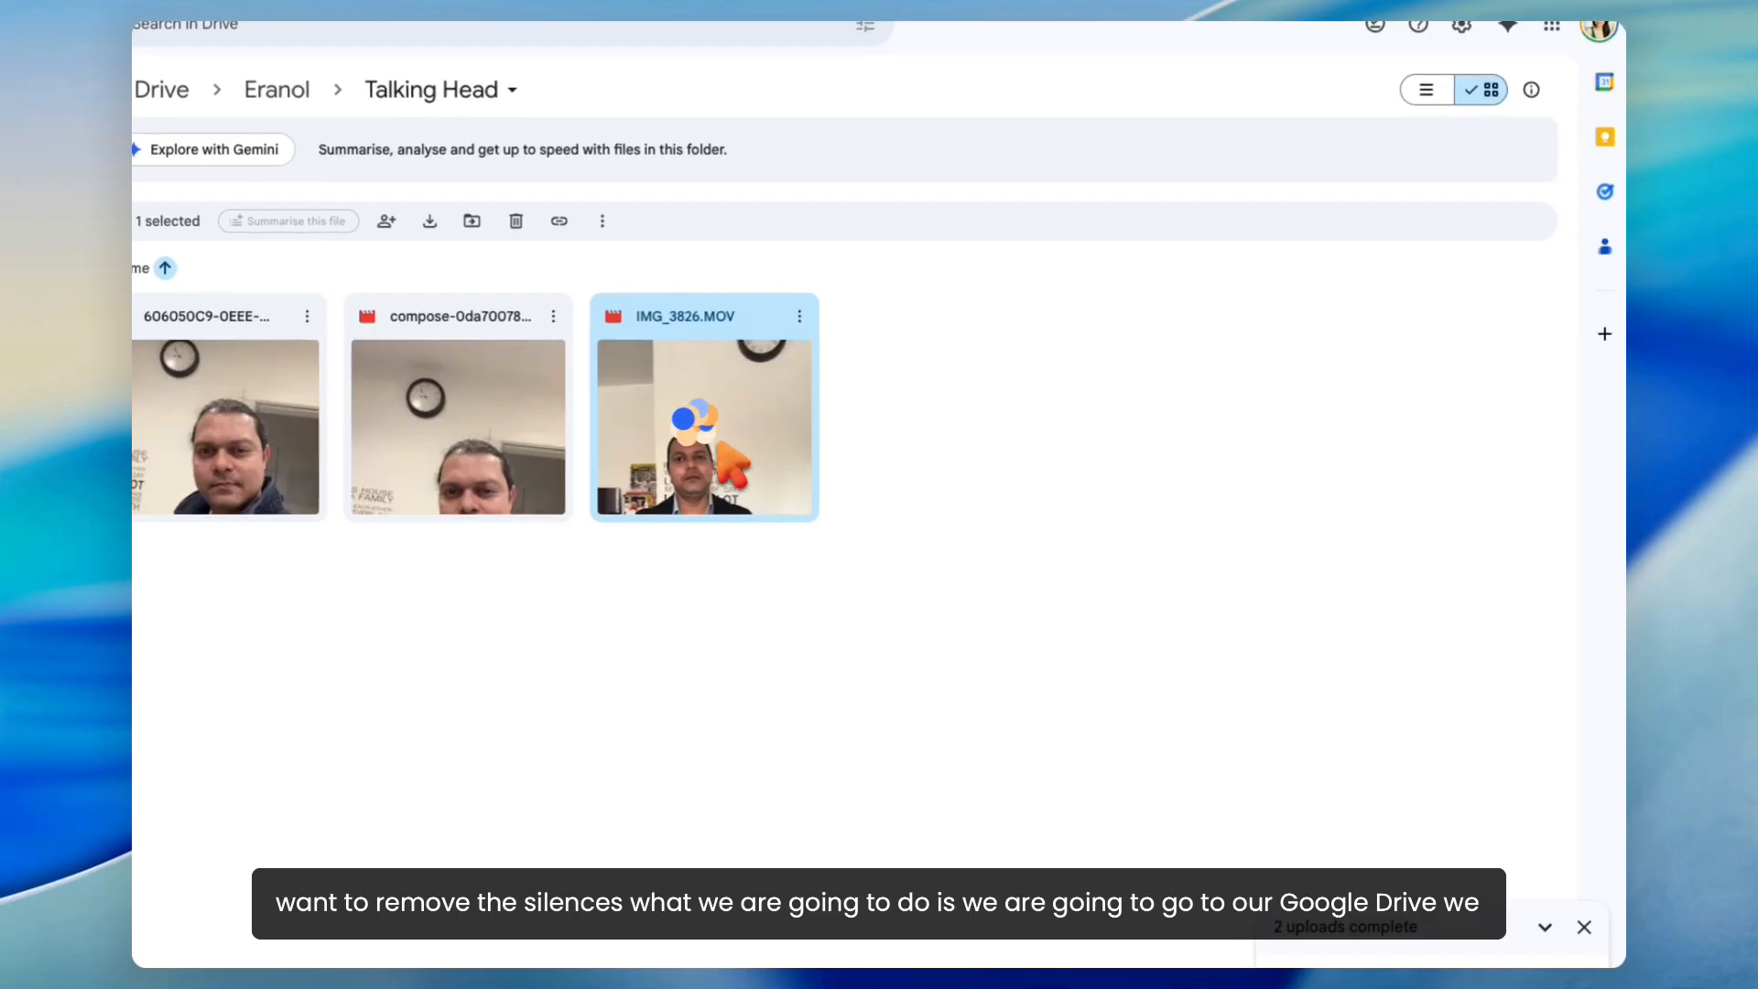
{"action": "left_click", "coordinate": [798, 314]}
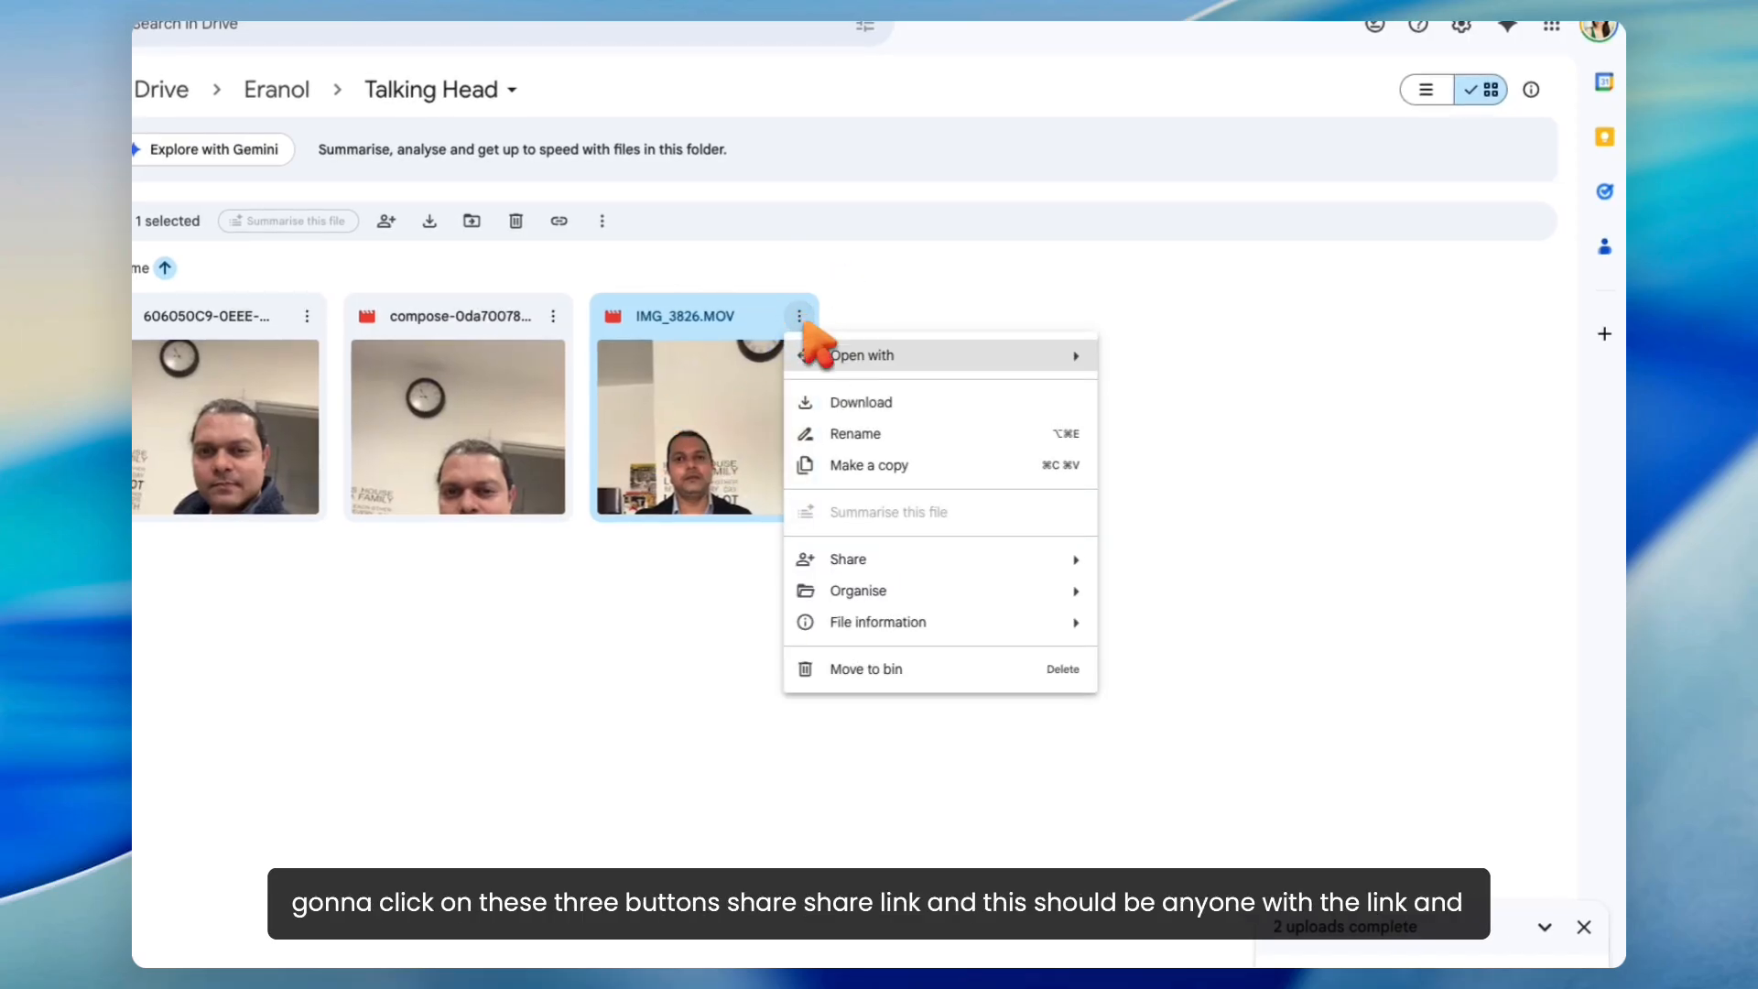
{"action": "mouse_move", "coordinate": [855, 564]}
{"action": "left_click", "coordinate": [1181, 570]}
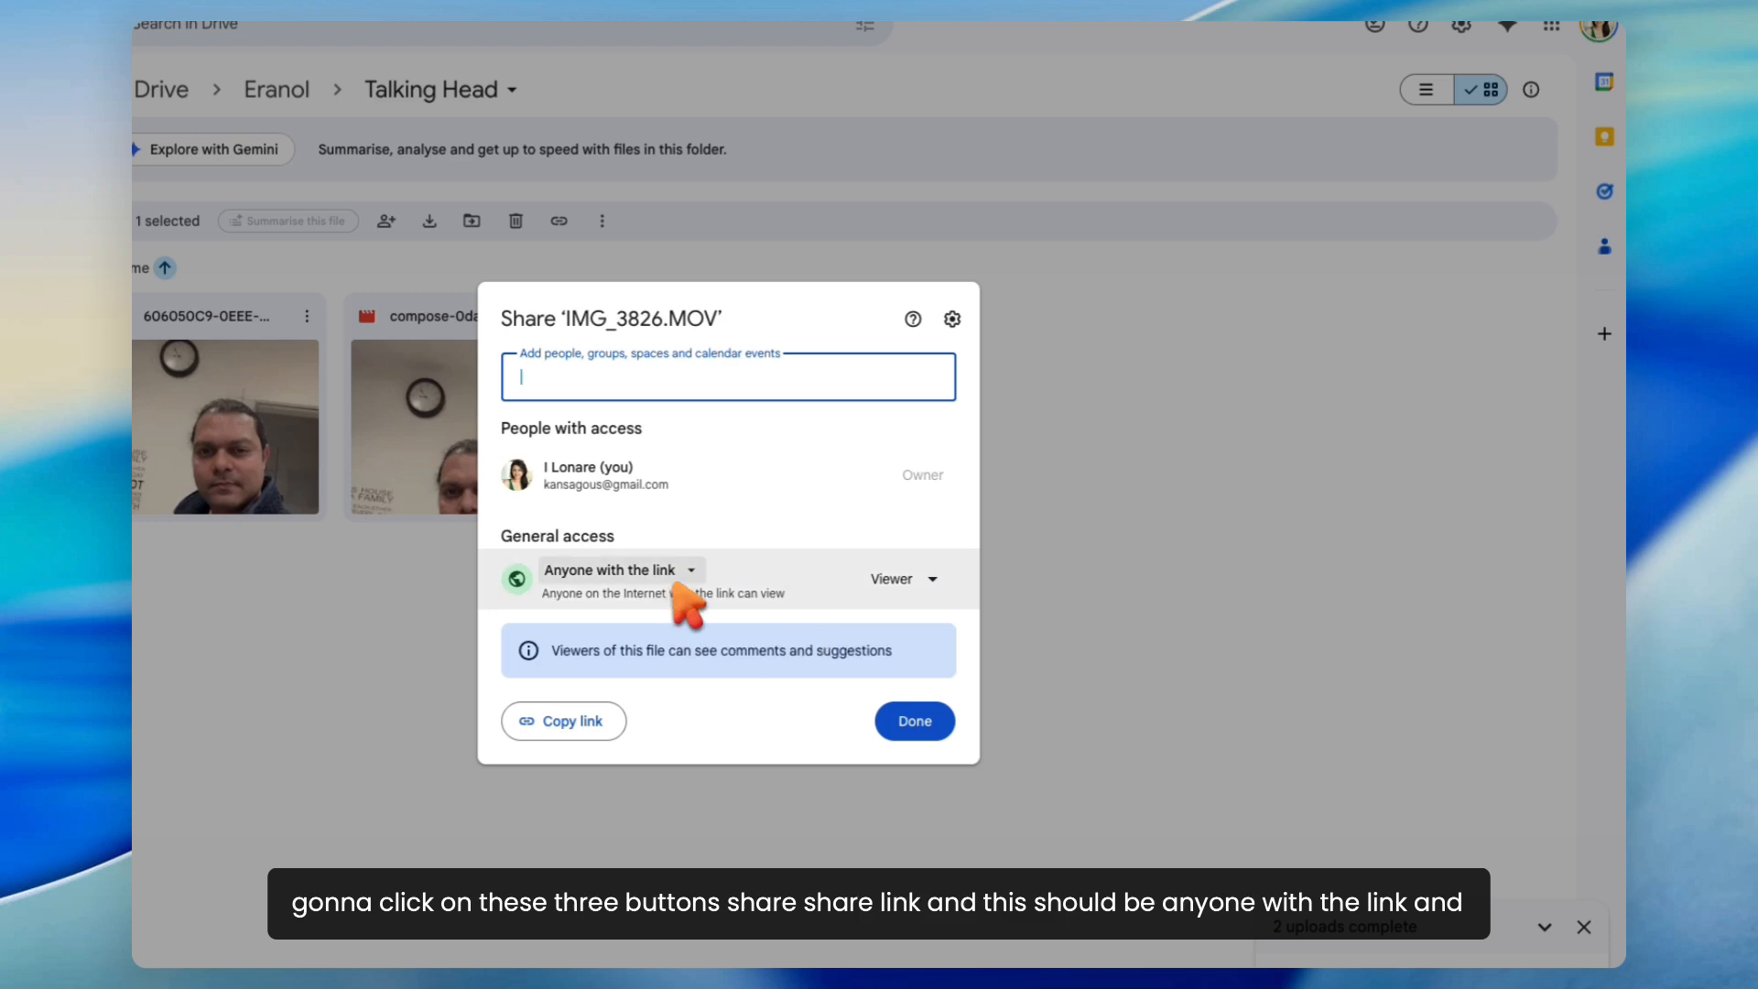
Step: Set IMG_3826.MOV's general access to anyone with the link as Editor and copy the share link
{"action": "left_click", "coordinate": [678, 579]}
{"action": "left_click", "coordinate": [643, 663]}
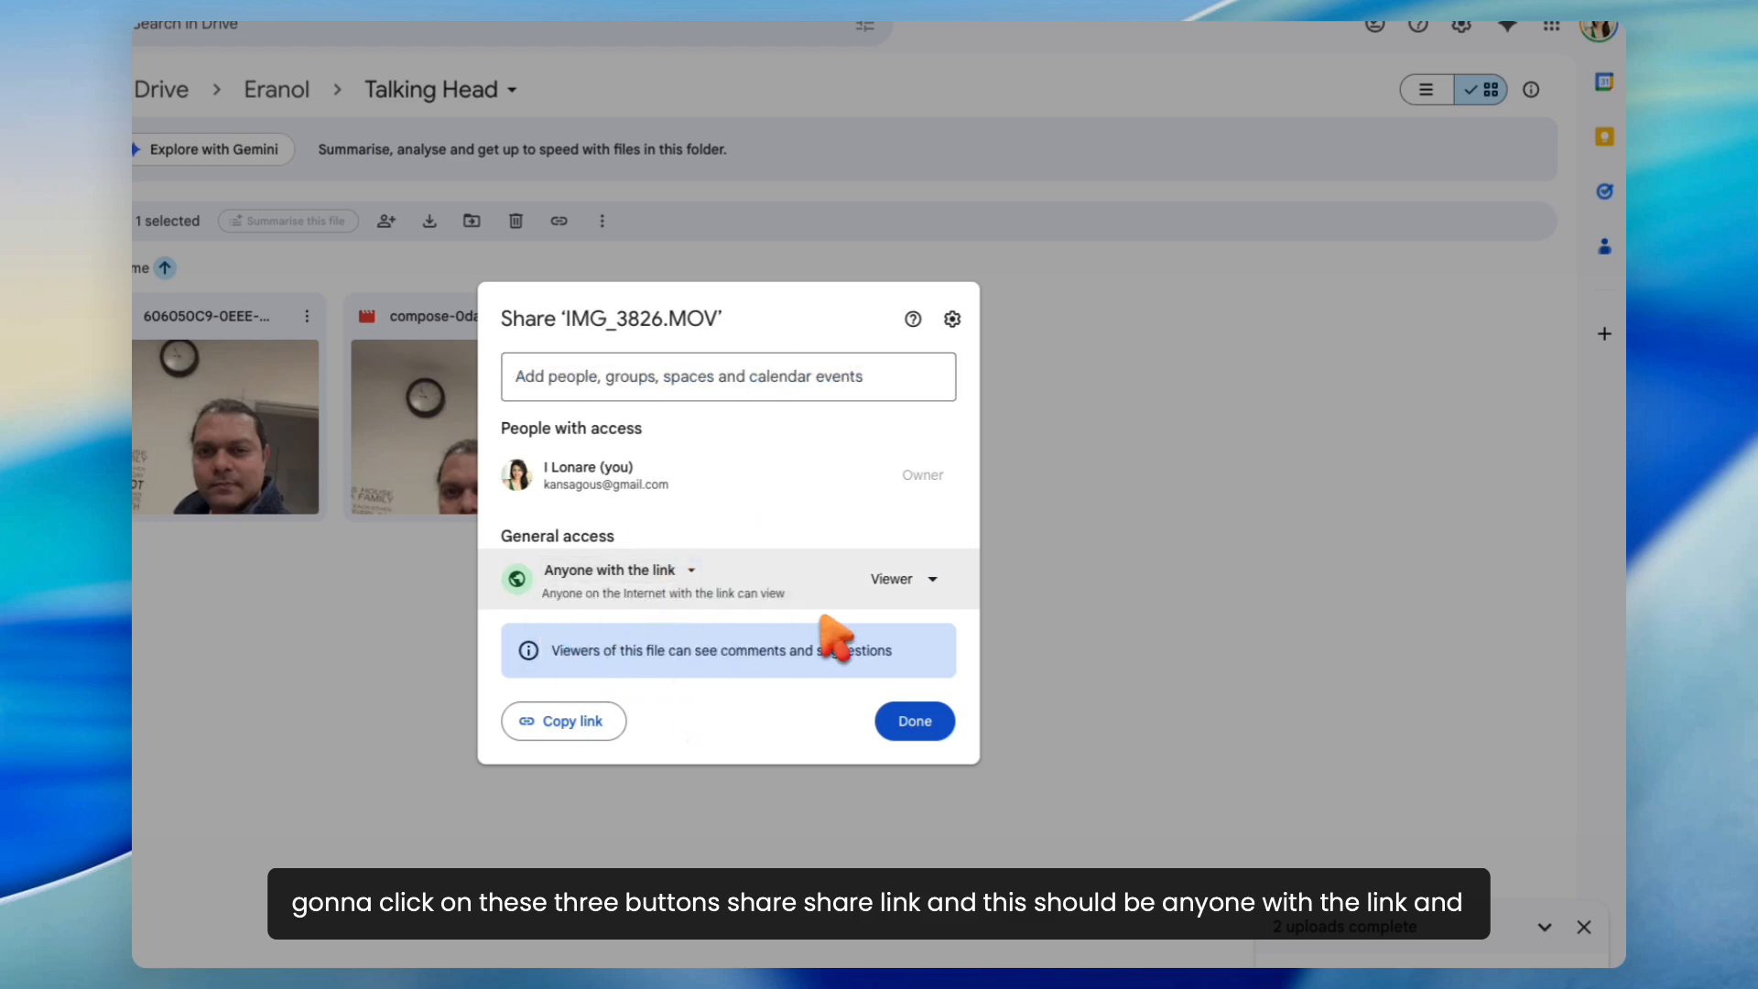
{"action": "left_click", "coordinate": [905, 580]}
{"action": "left_click", "coordinate": [838, 745]}
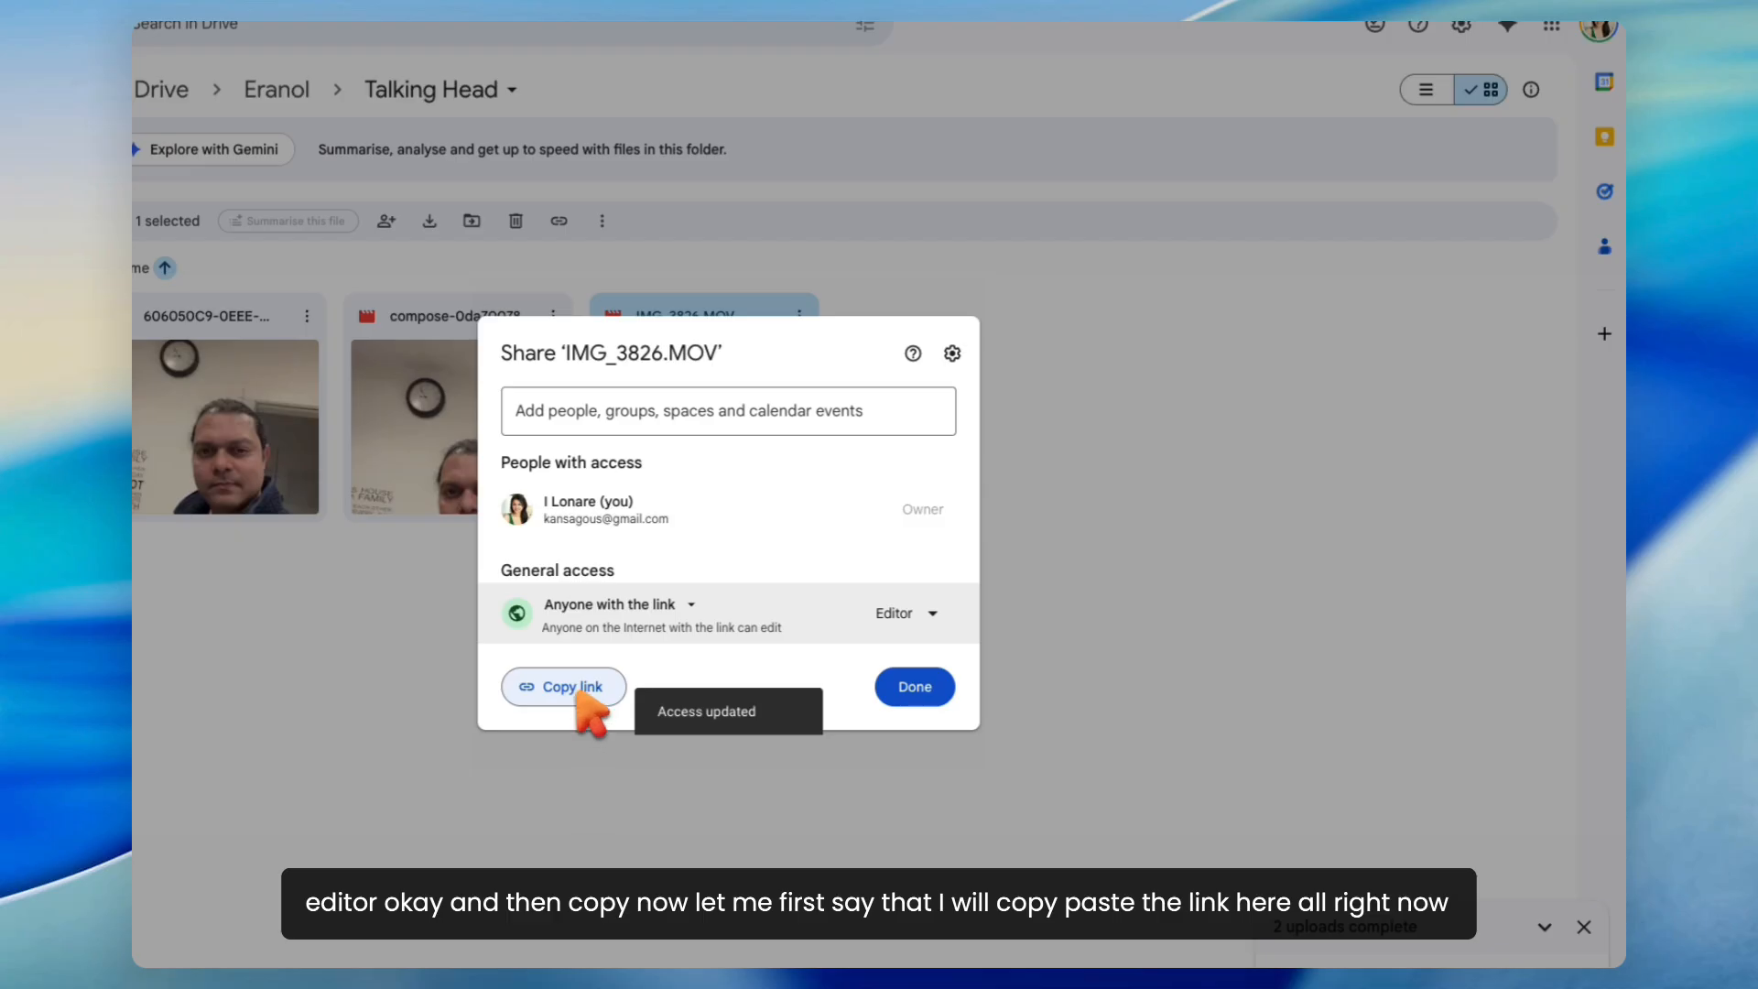
{"action": "left_click", "coordinate": [577, 691]}
{"action": "left_click", "coordinate": [923, 687]}
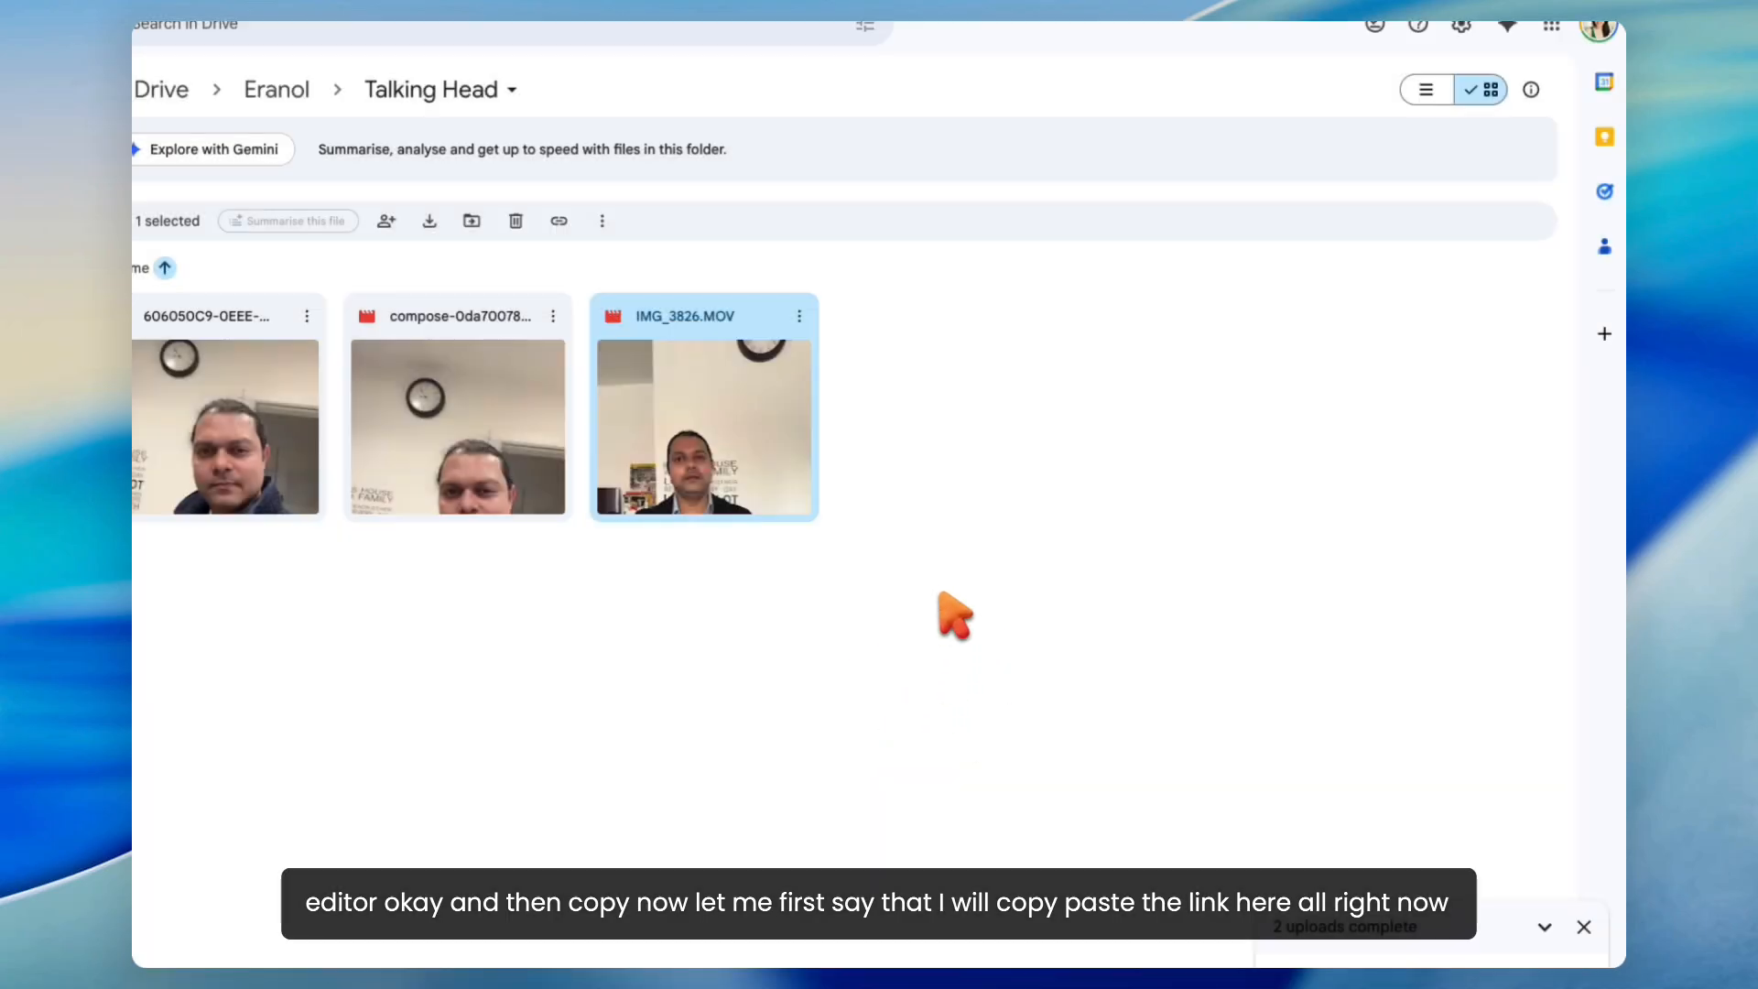
Step: Back in n8n, replace the placeholder video URL in the JSON body with the copied Drive link and leave the expanded editor
{"action": "left_click", "coordinate": [1025, 37]}
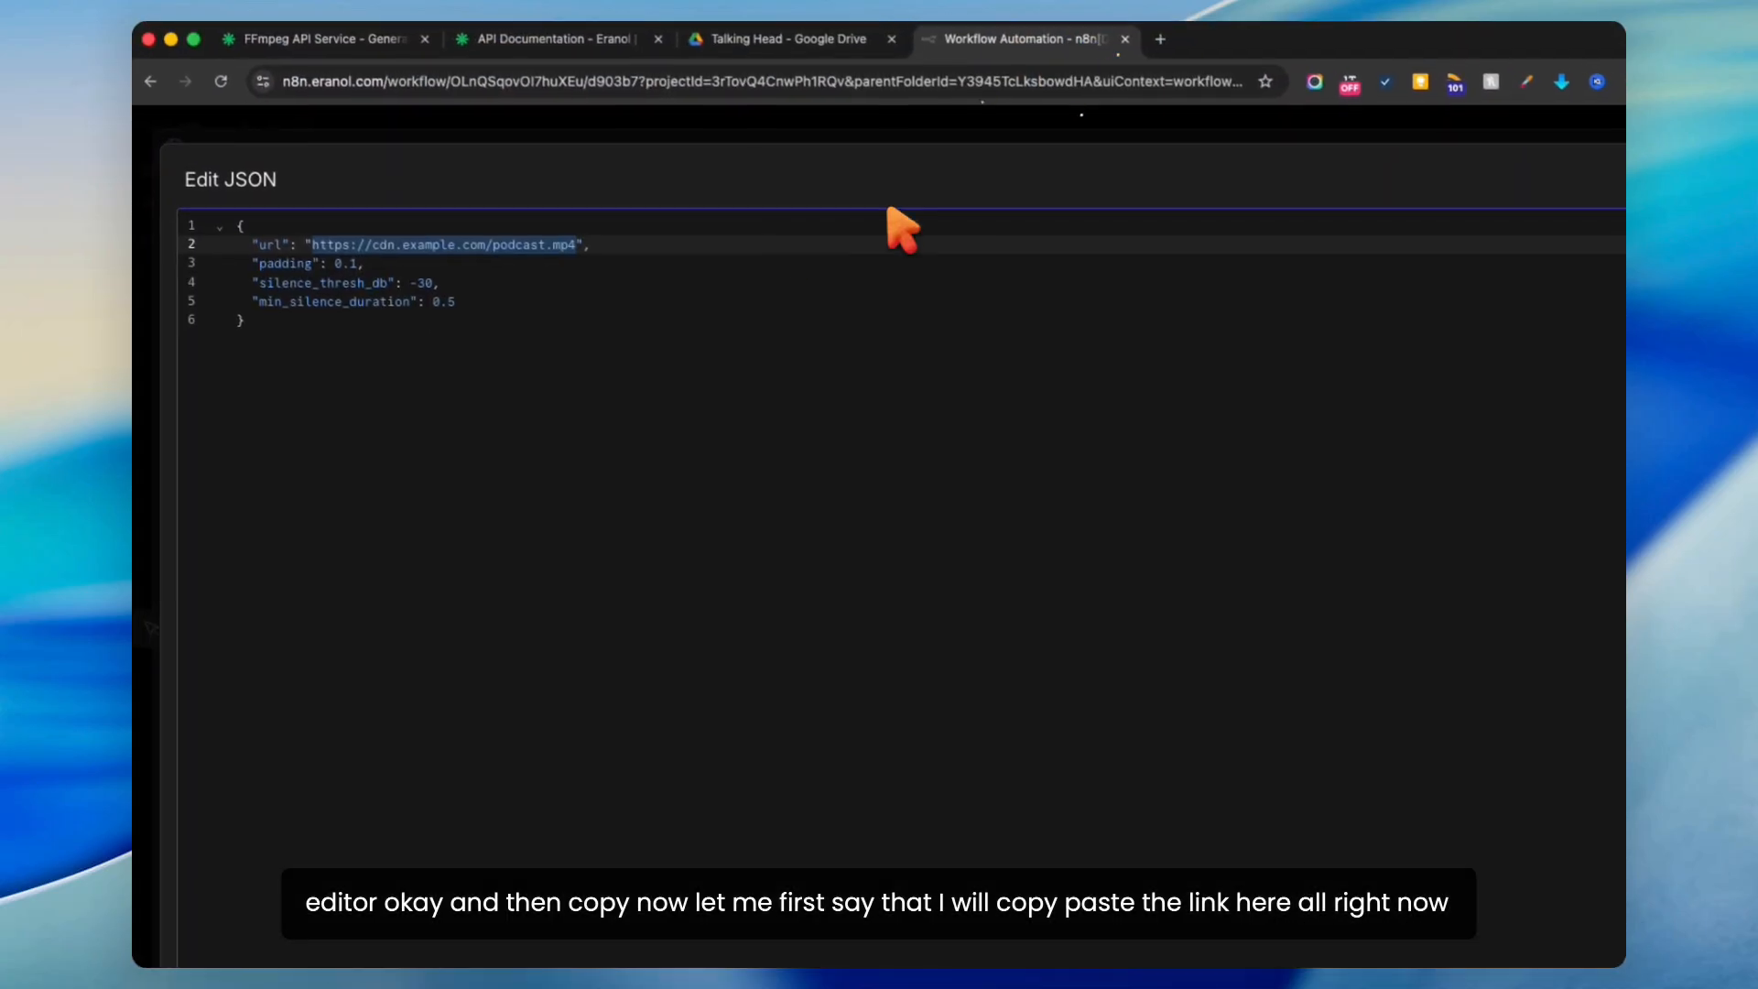
{"action": "left_click", "coordinate": [369, 431]}
{"action": "left_click_drag", "start_coordinate": [314, 246], "coordinate": [499, 244]}
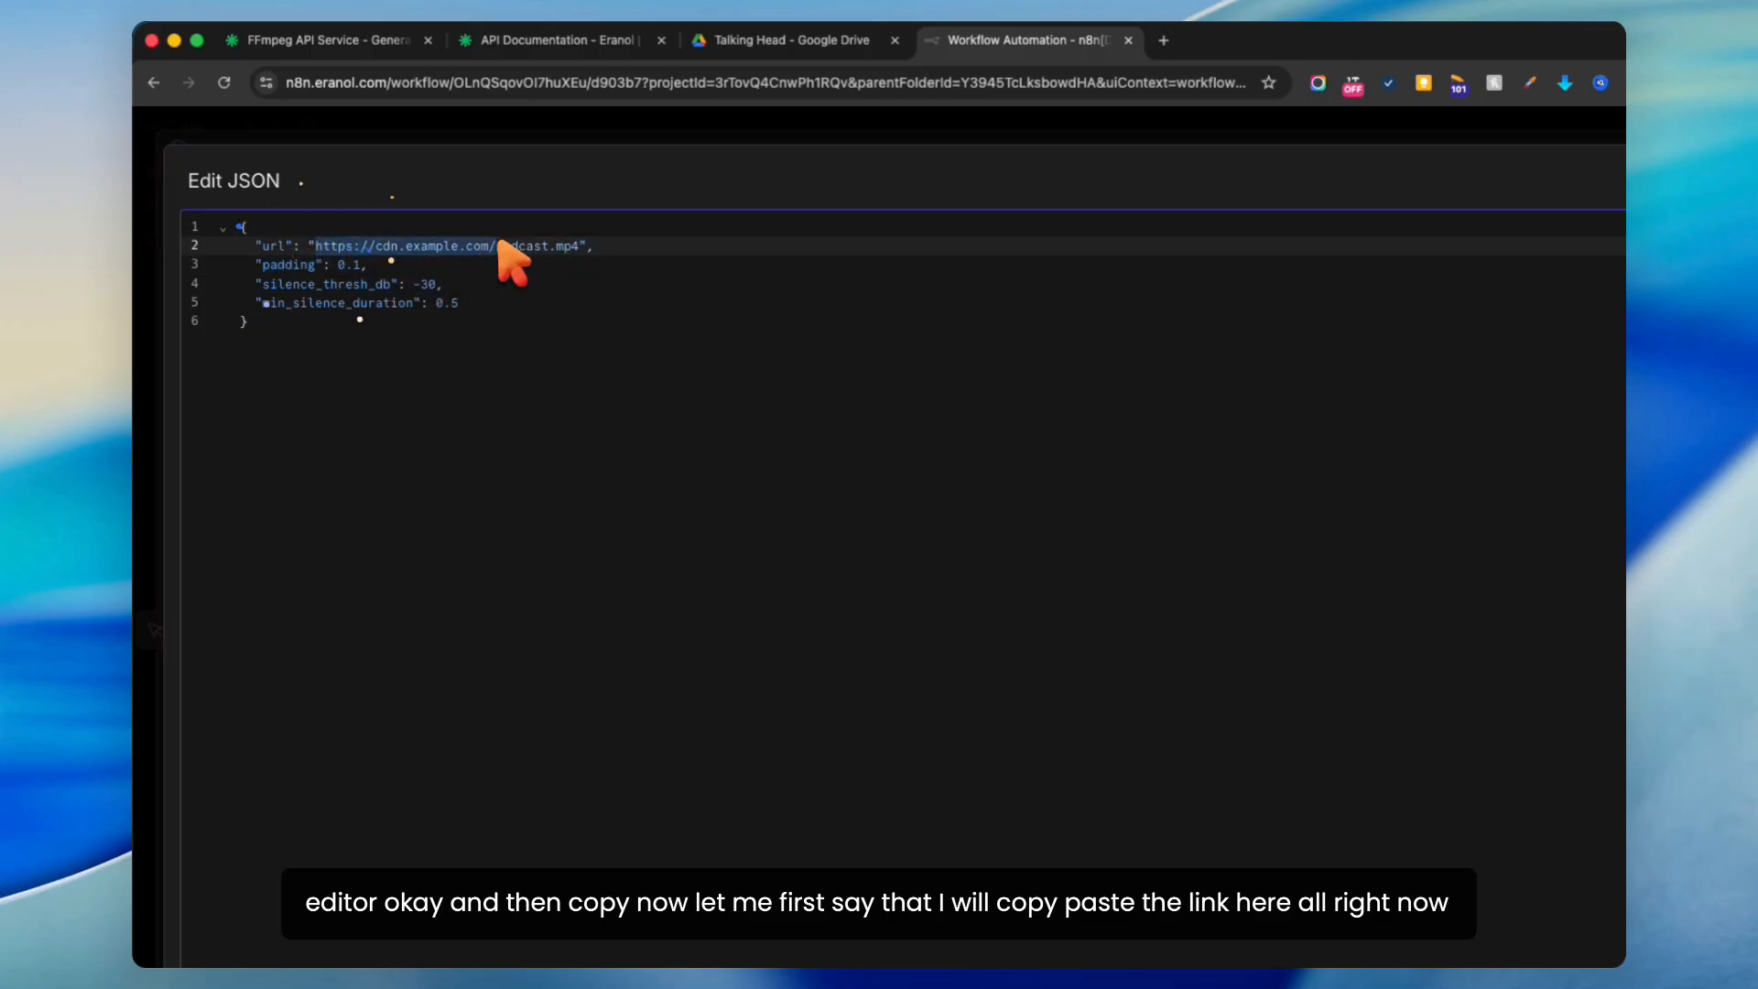
{"action": "key", "text": "super+v"}
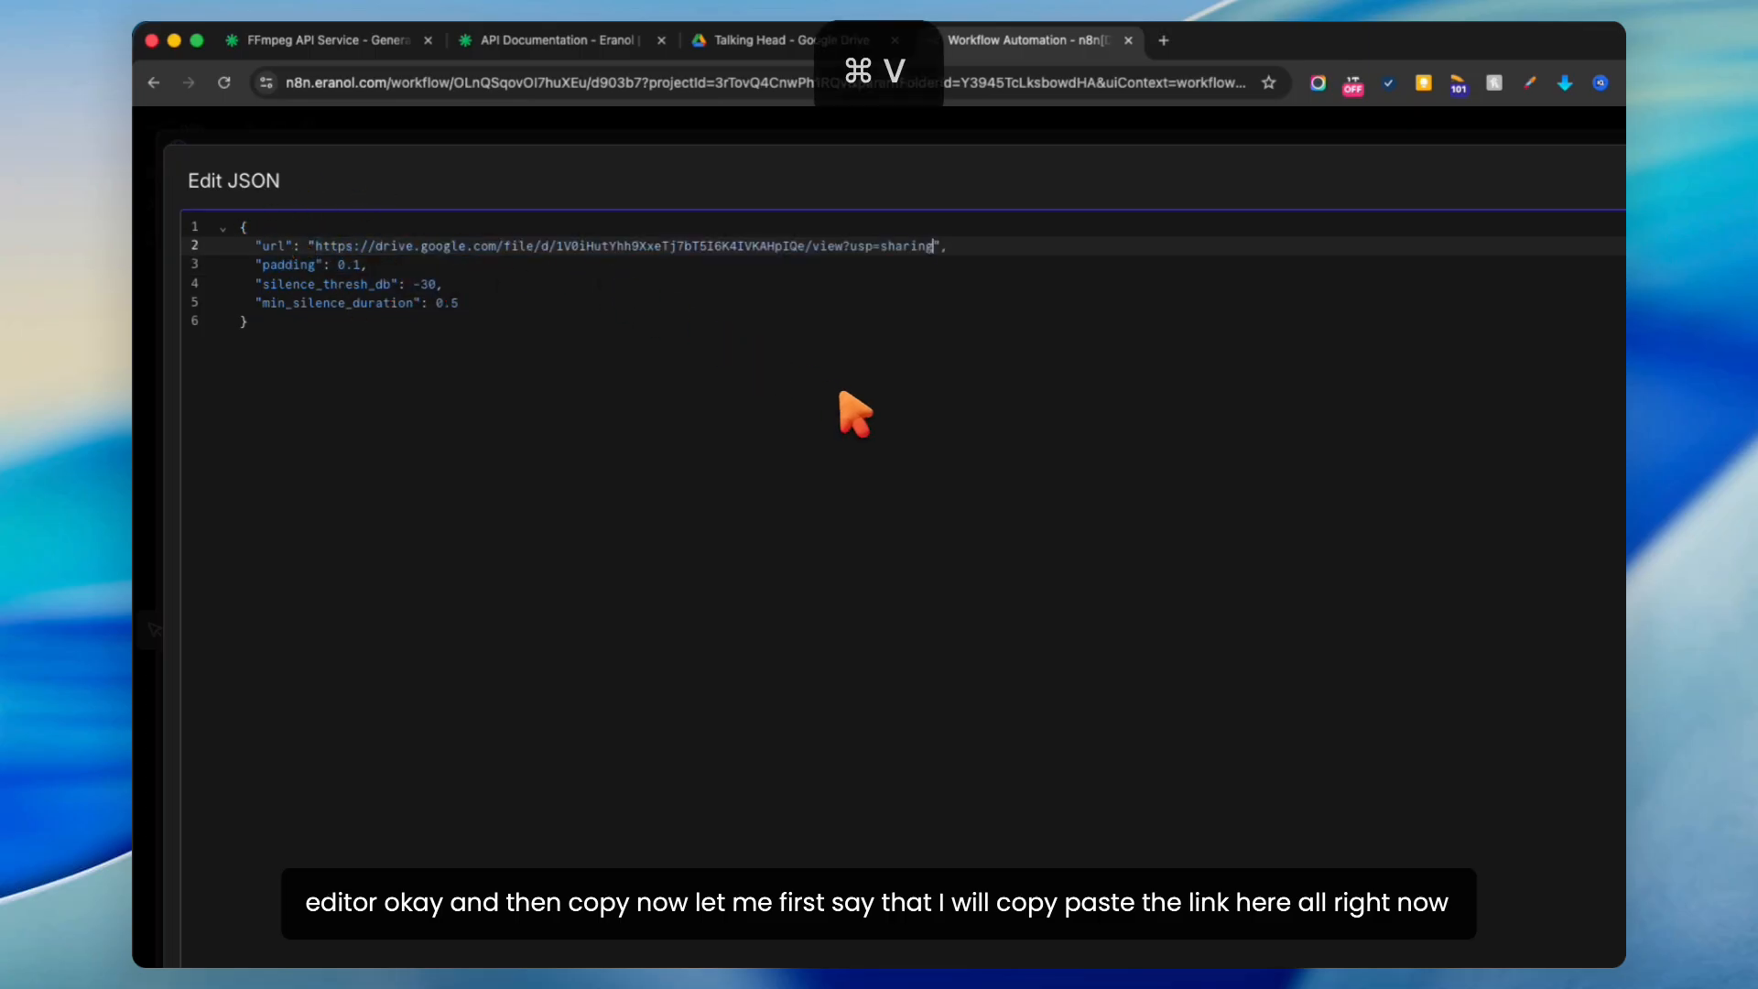
{"action": "left_click", "coordinate": [841, 135]}
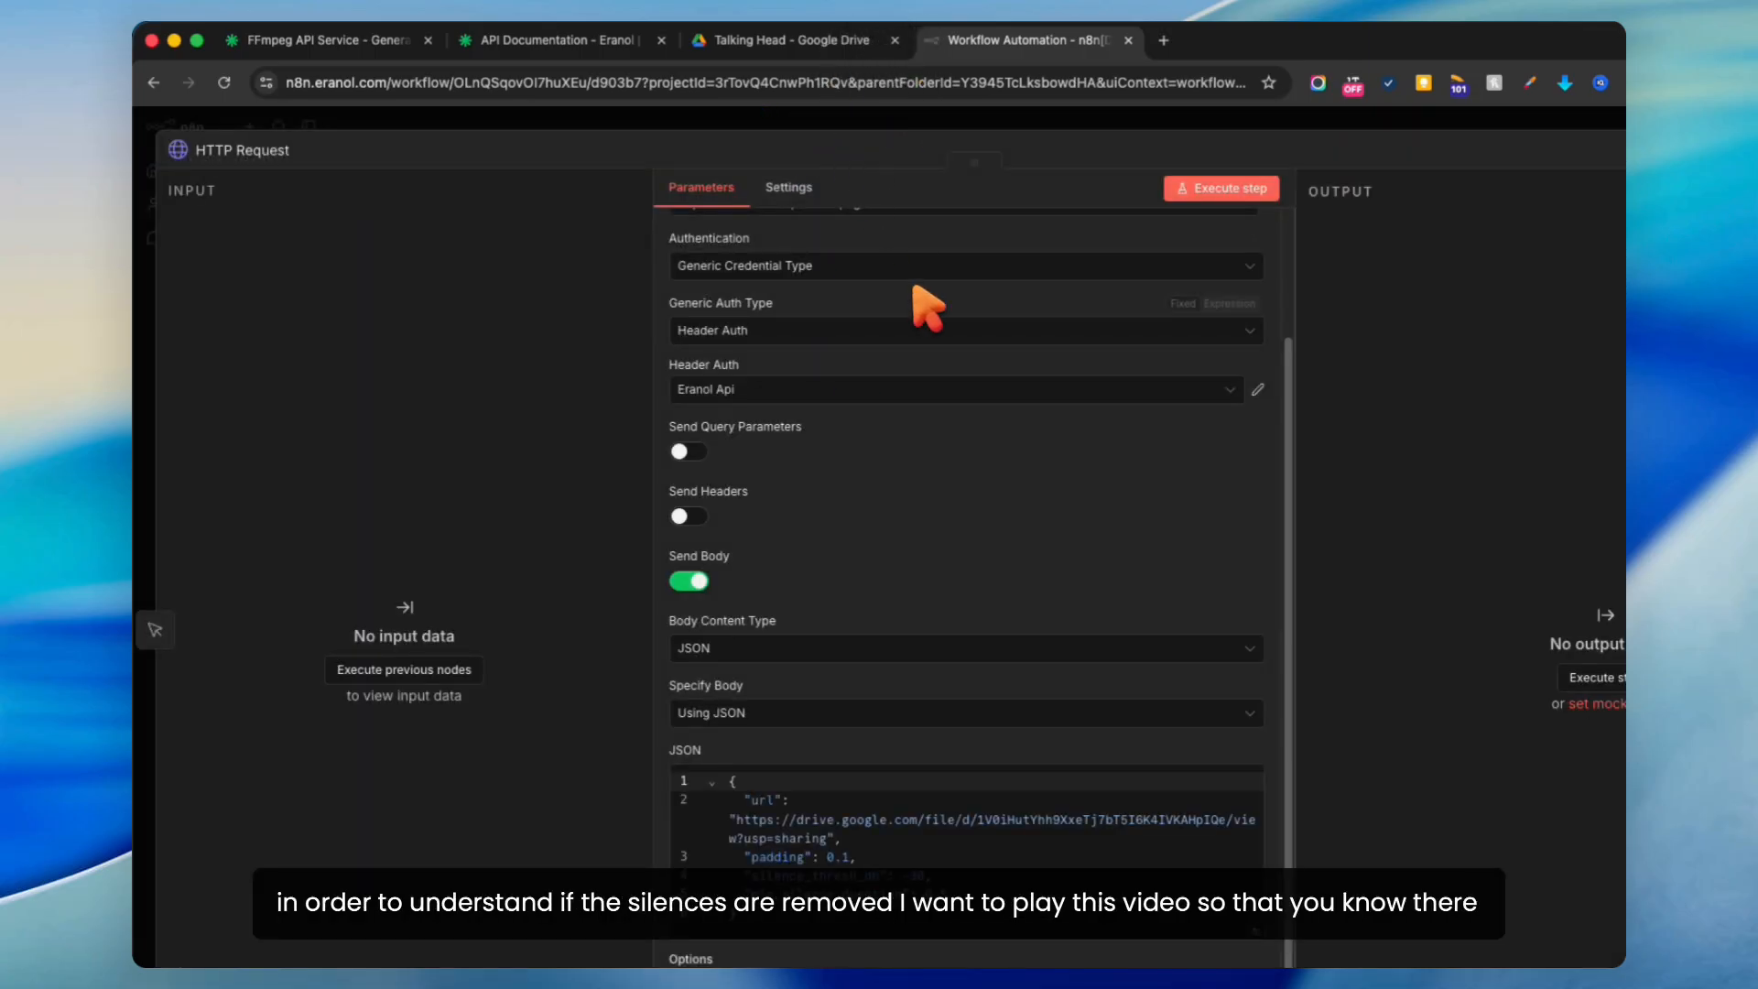
Step: Close the HTTP Request settings and switch to Google Drive to watch the source video for silences
{"action": "key", "text": "Escape"}
{"action": "left_click", "coordinate": [664, 41]}
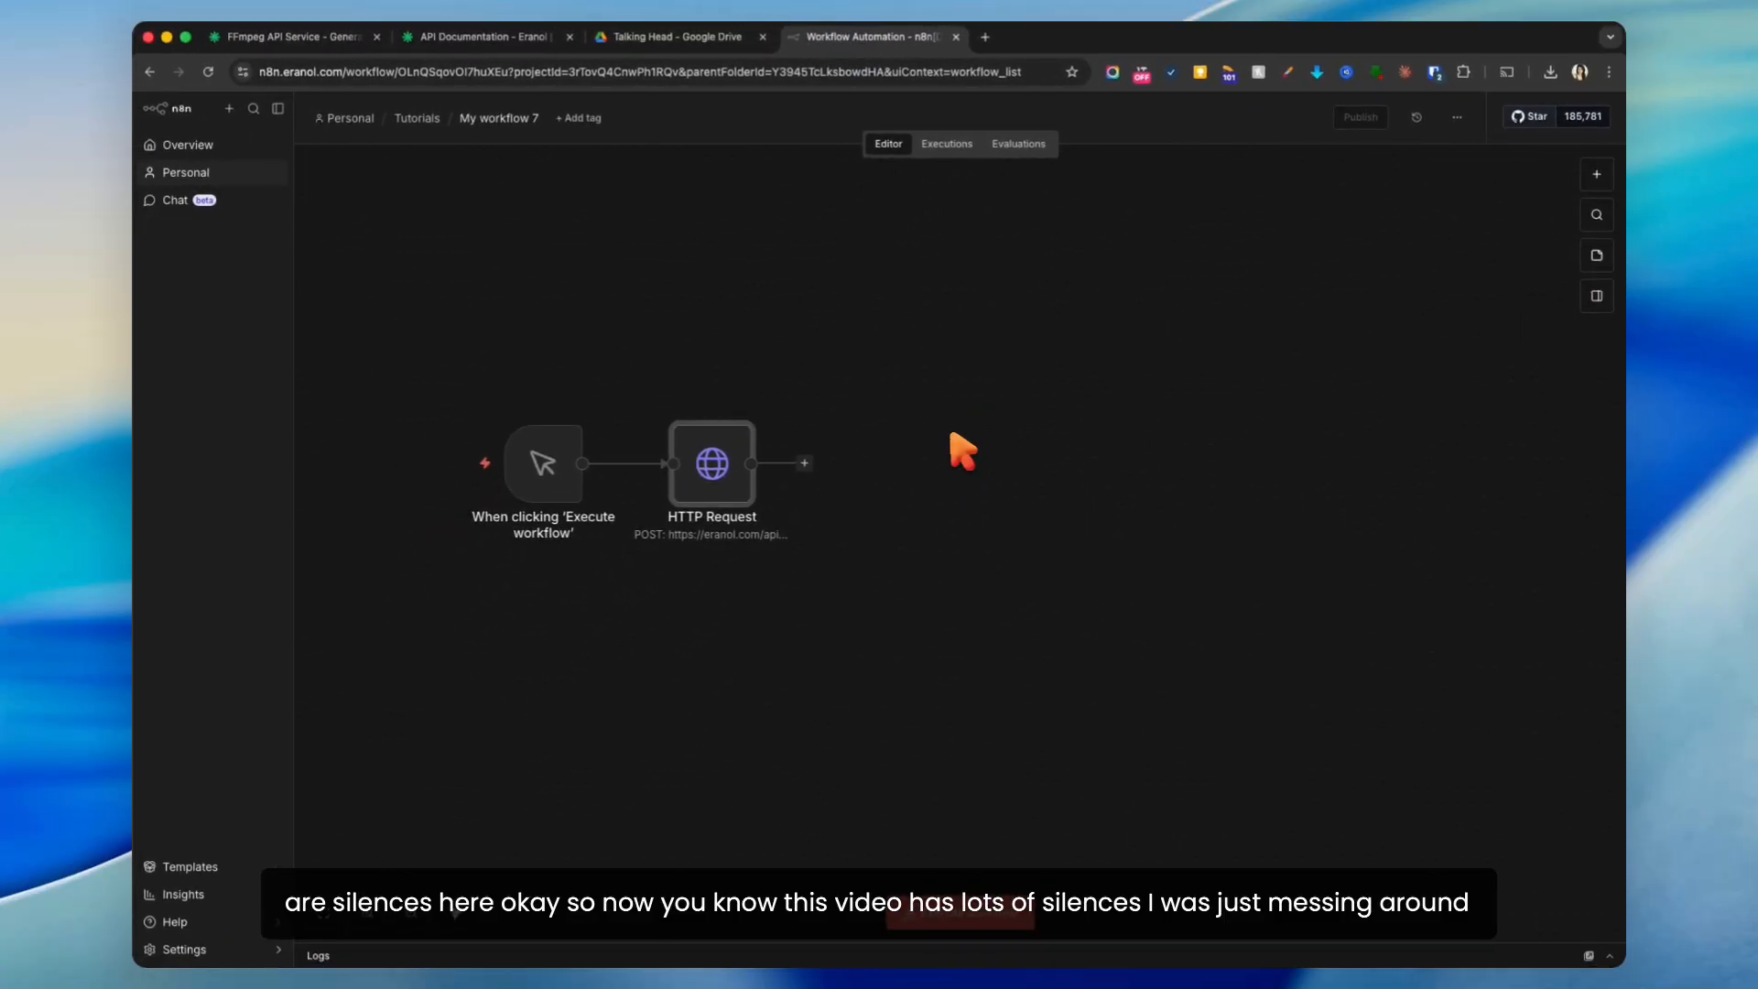
Step: Add a Wait node after the HTTP Request, keeping the 5-second time interval
{"action": "left_click", "coordinate": [805, 464]}
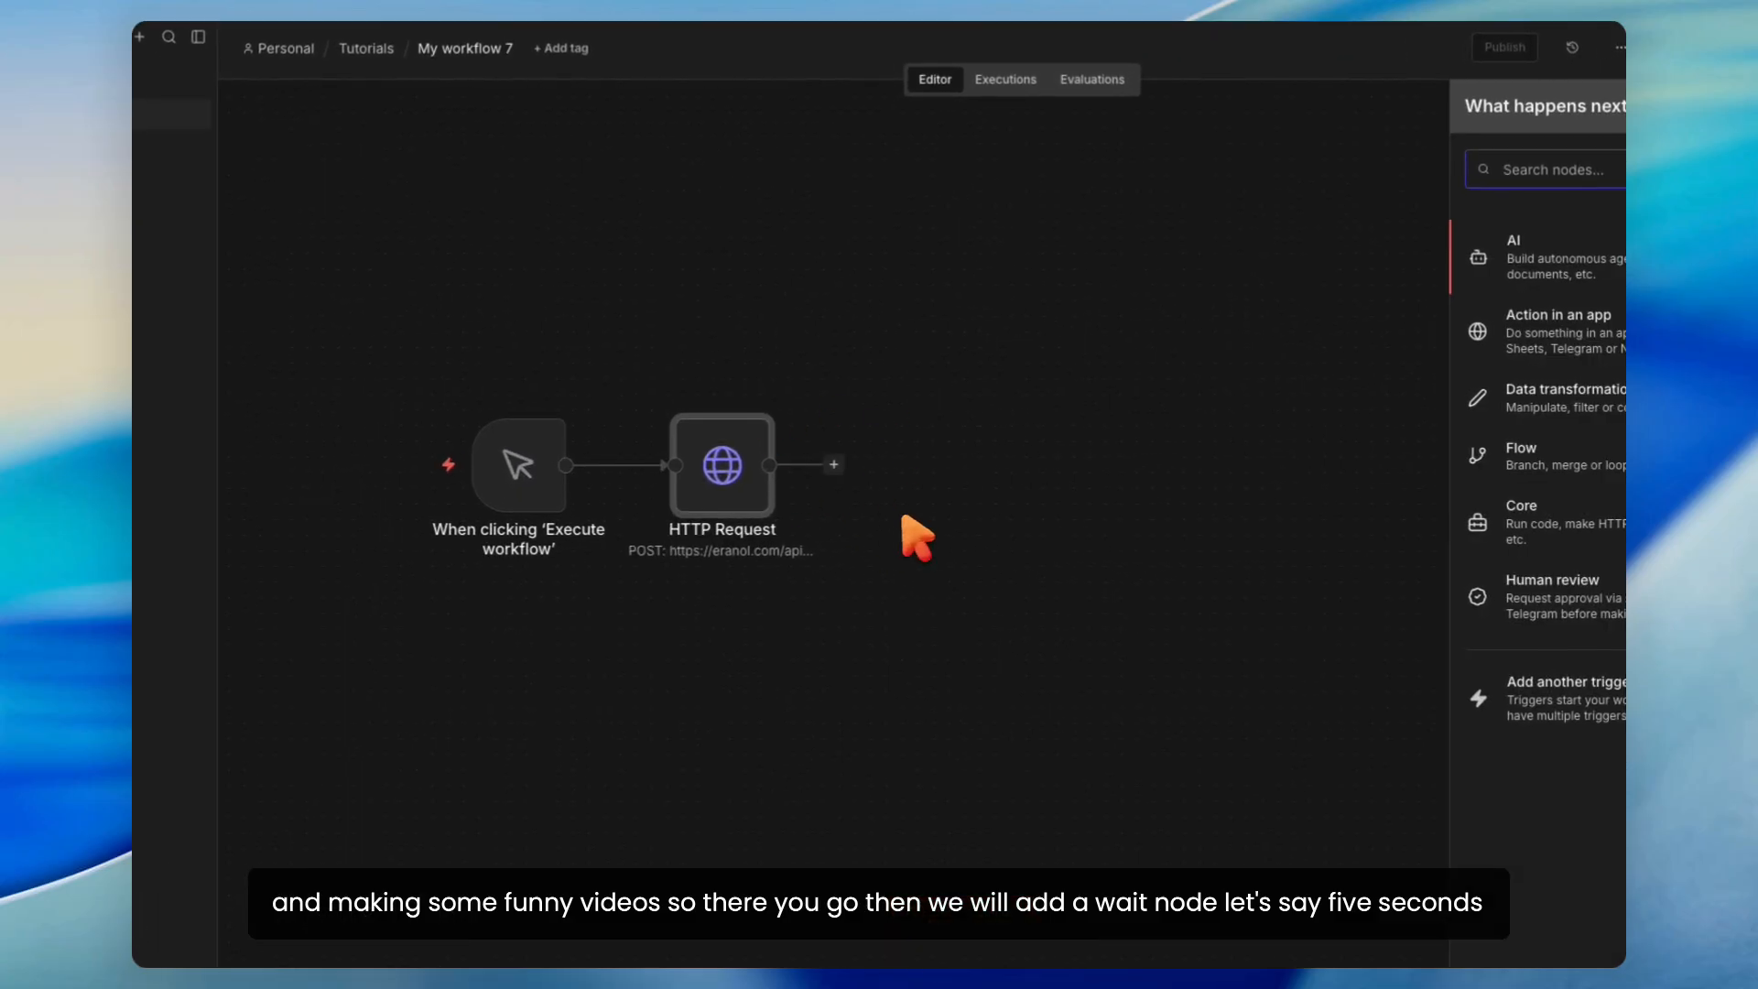
{"action": "type", "text": "w"}
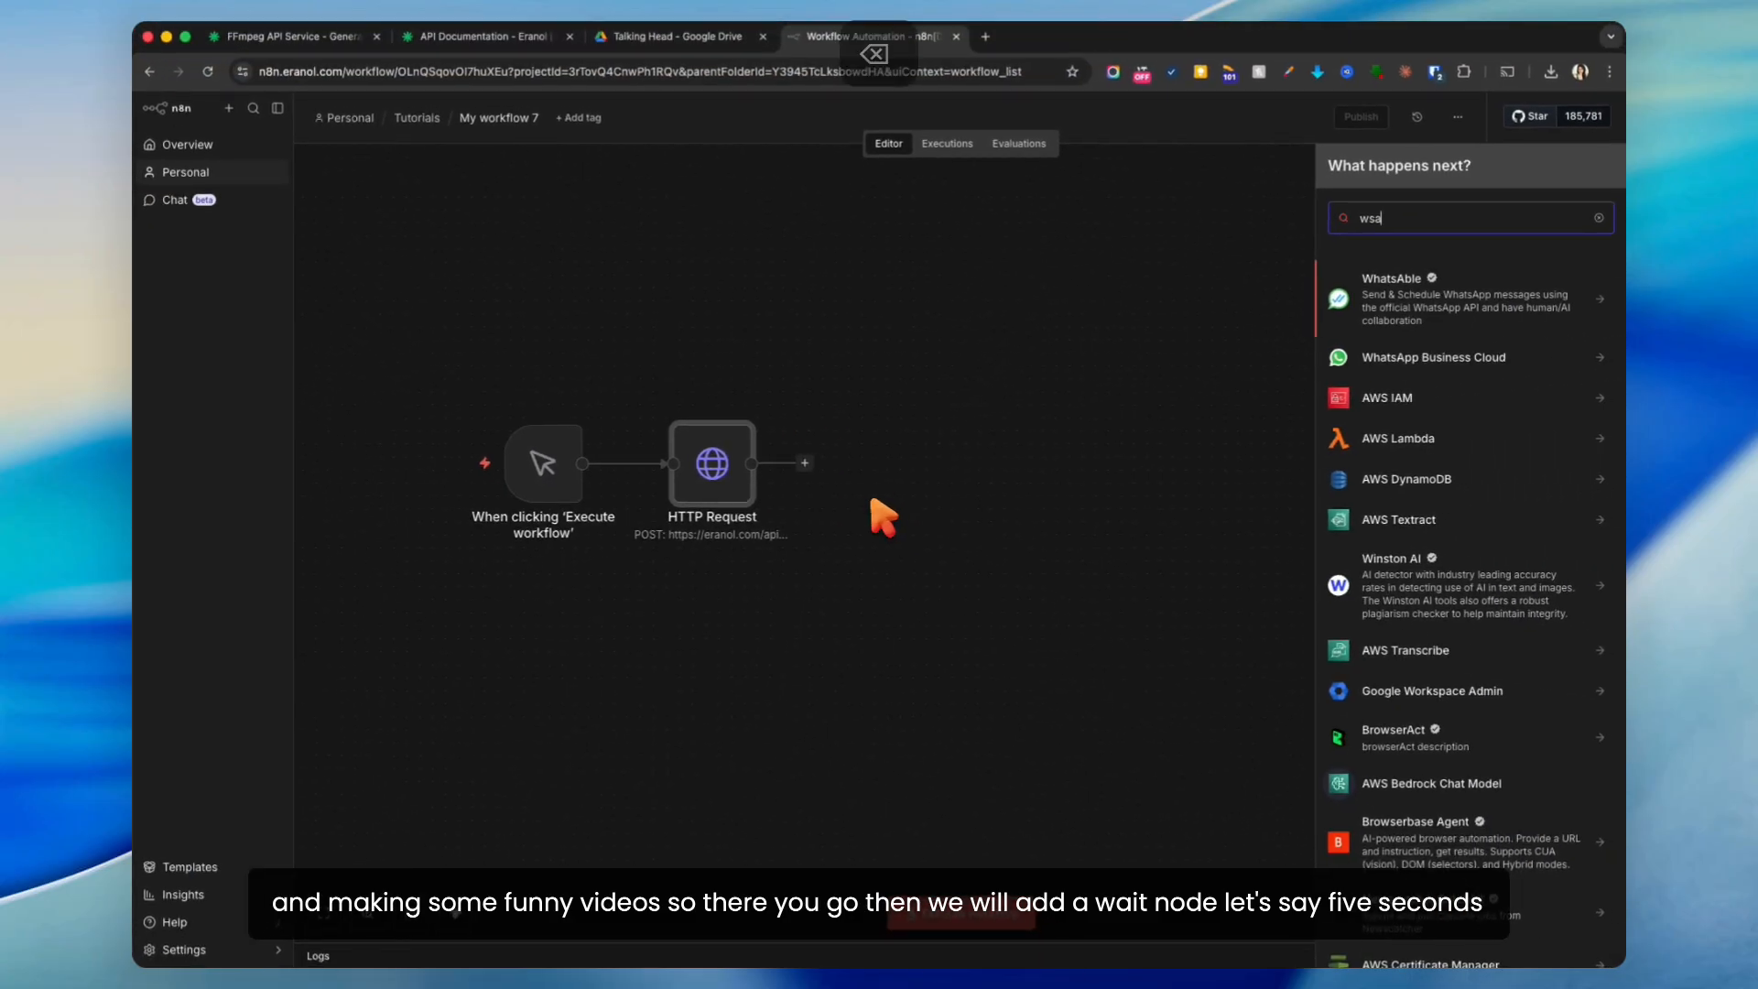
{"action": "type", "text": "i"}
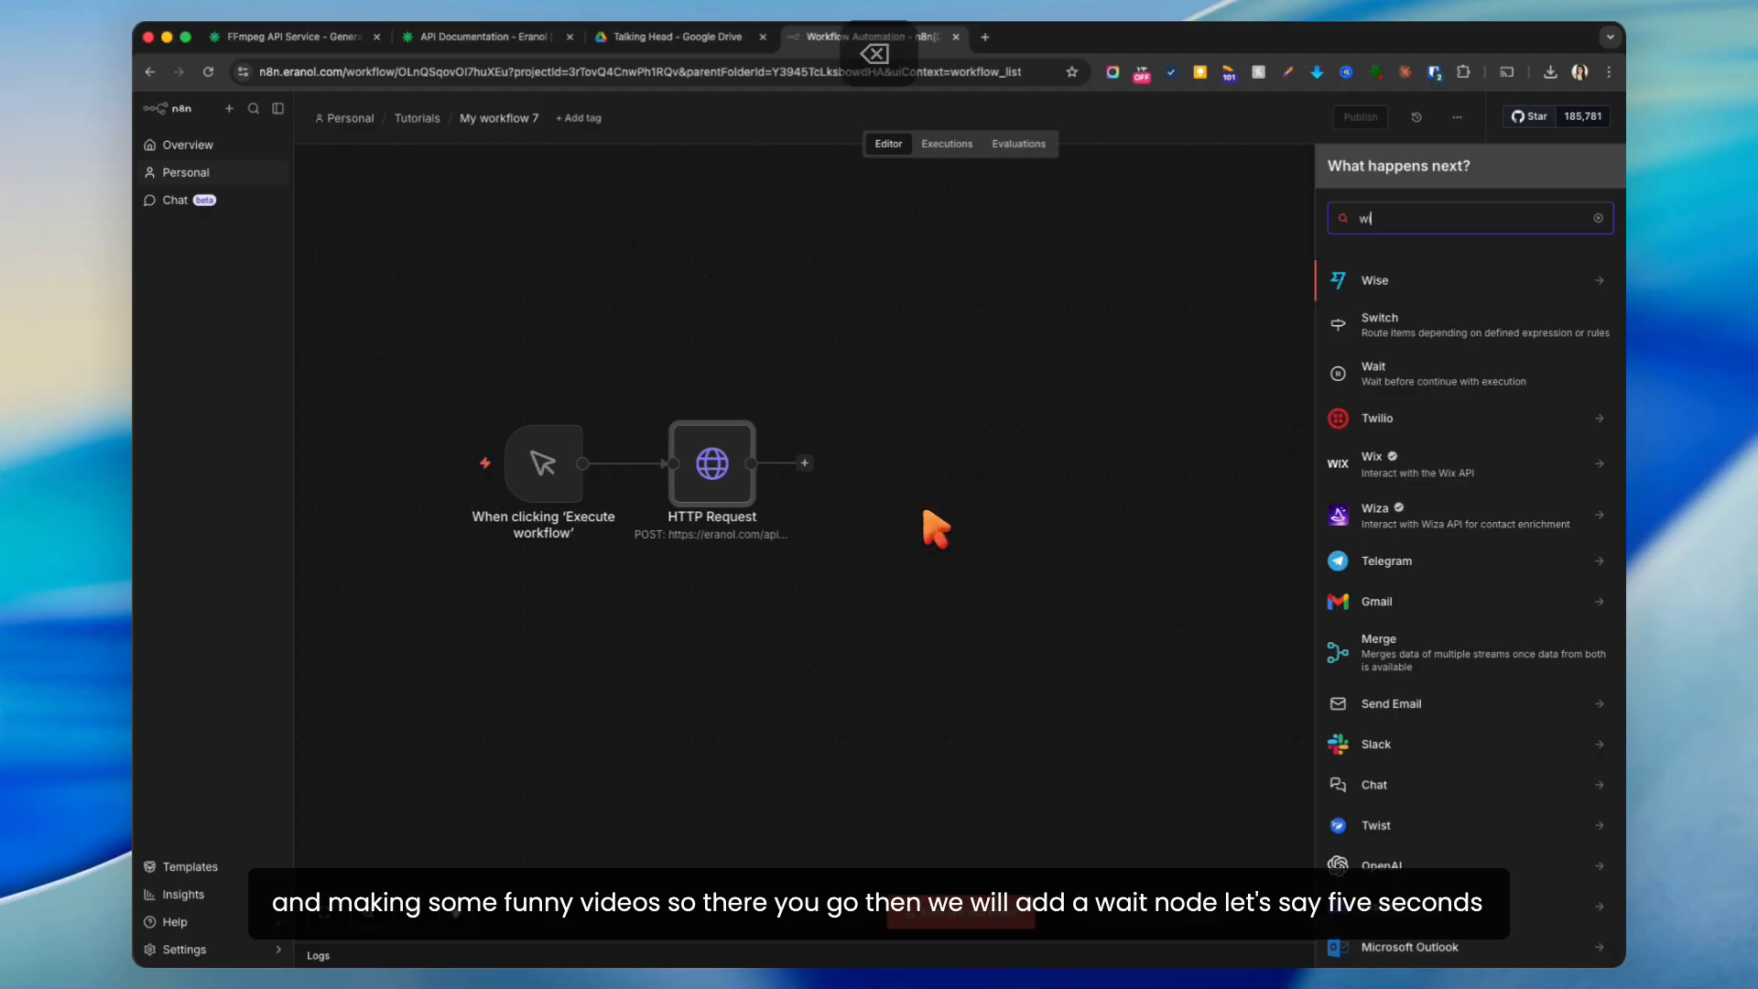
{"action": "type", "text": "ait"}
{"action": "left_click", "coordinate": [1378, 282]}
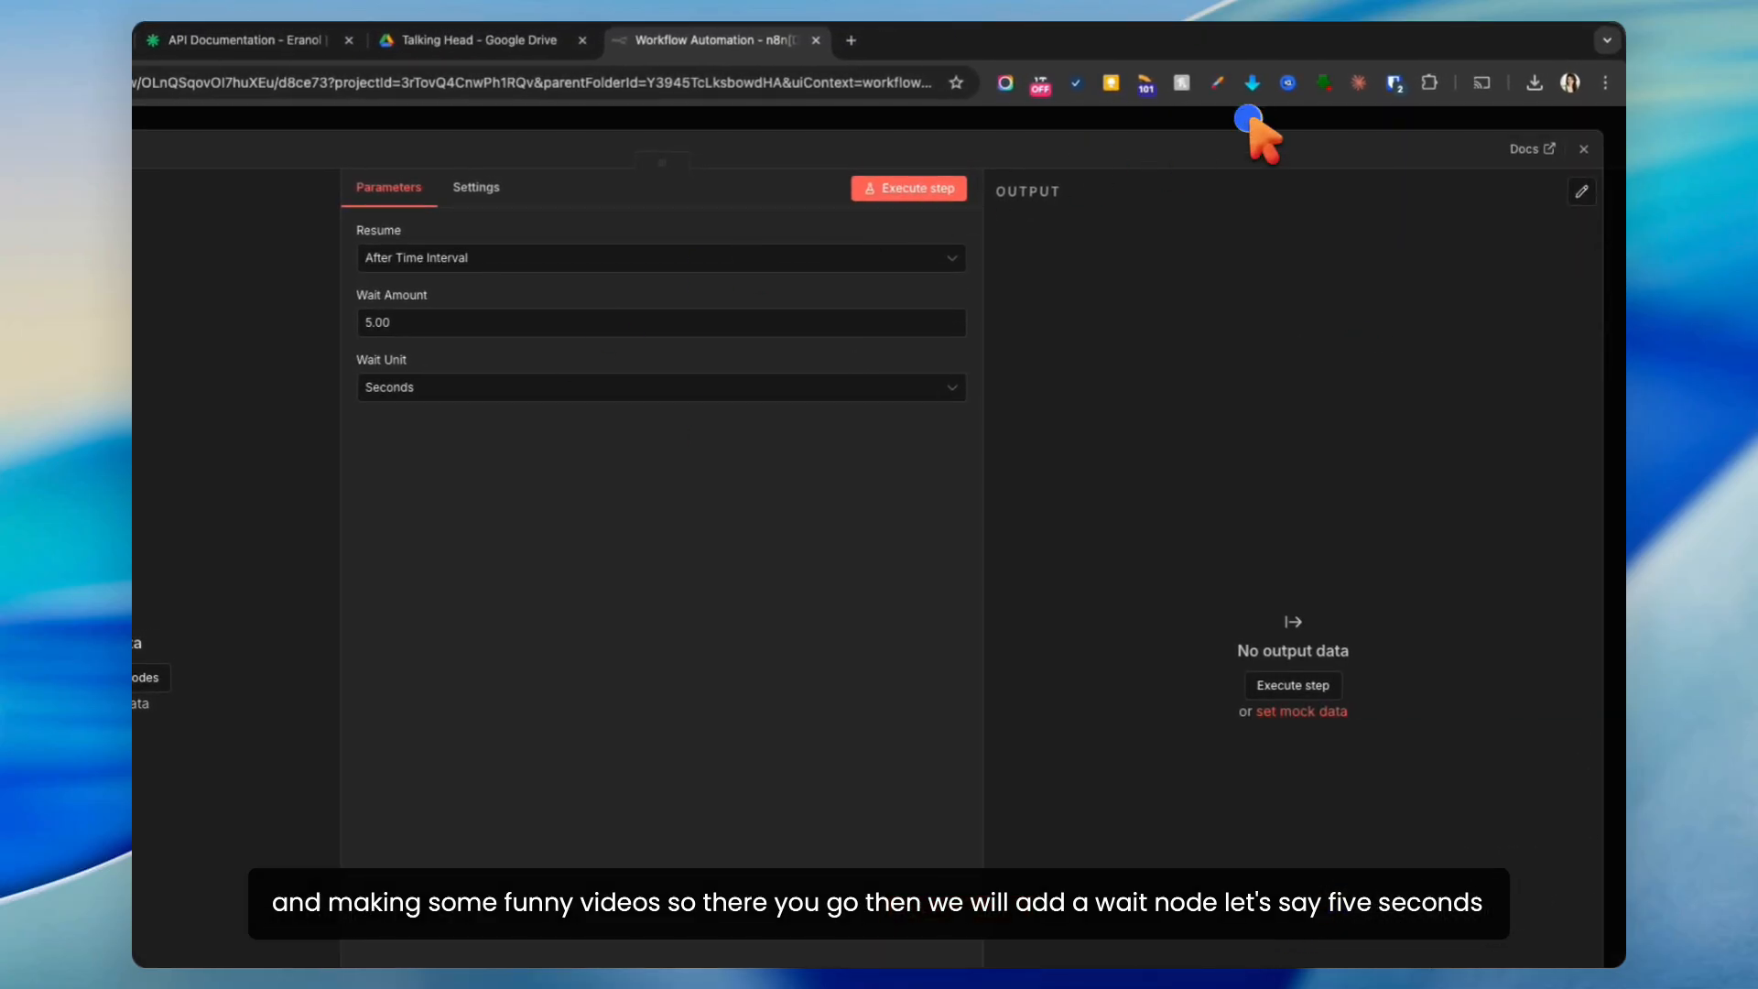
{"action": "left_click", "coordinate": [1250, 117]}
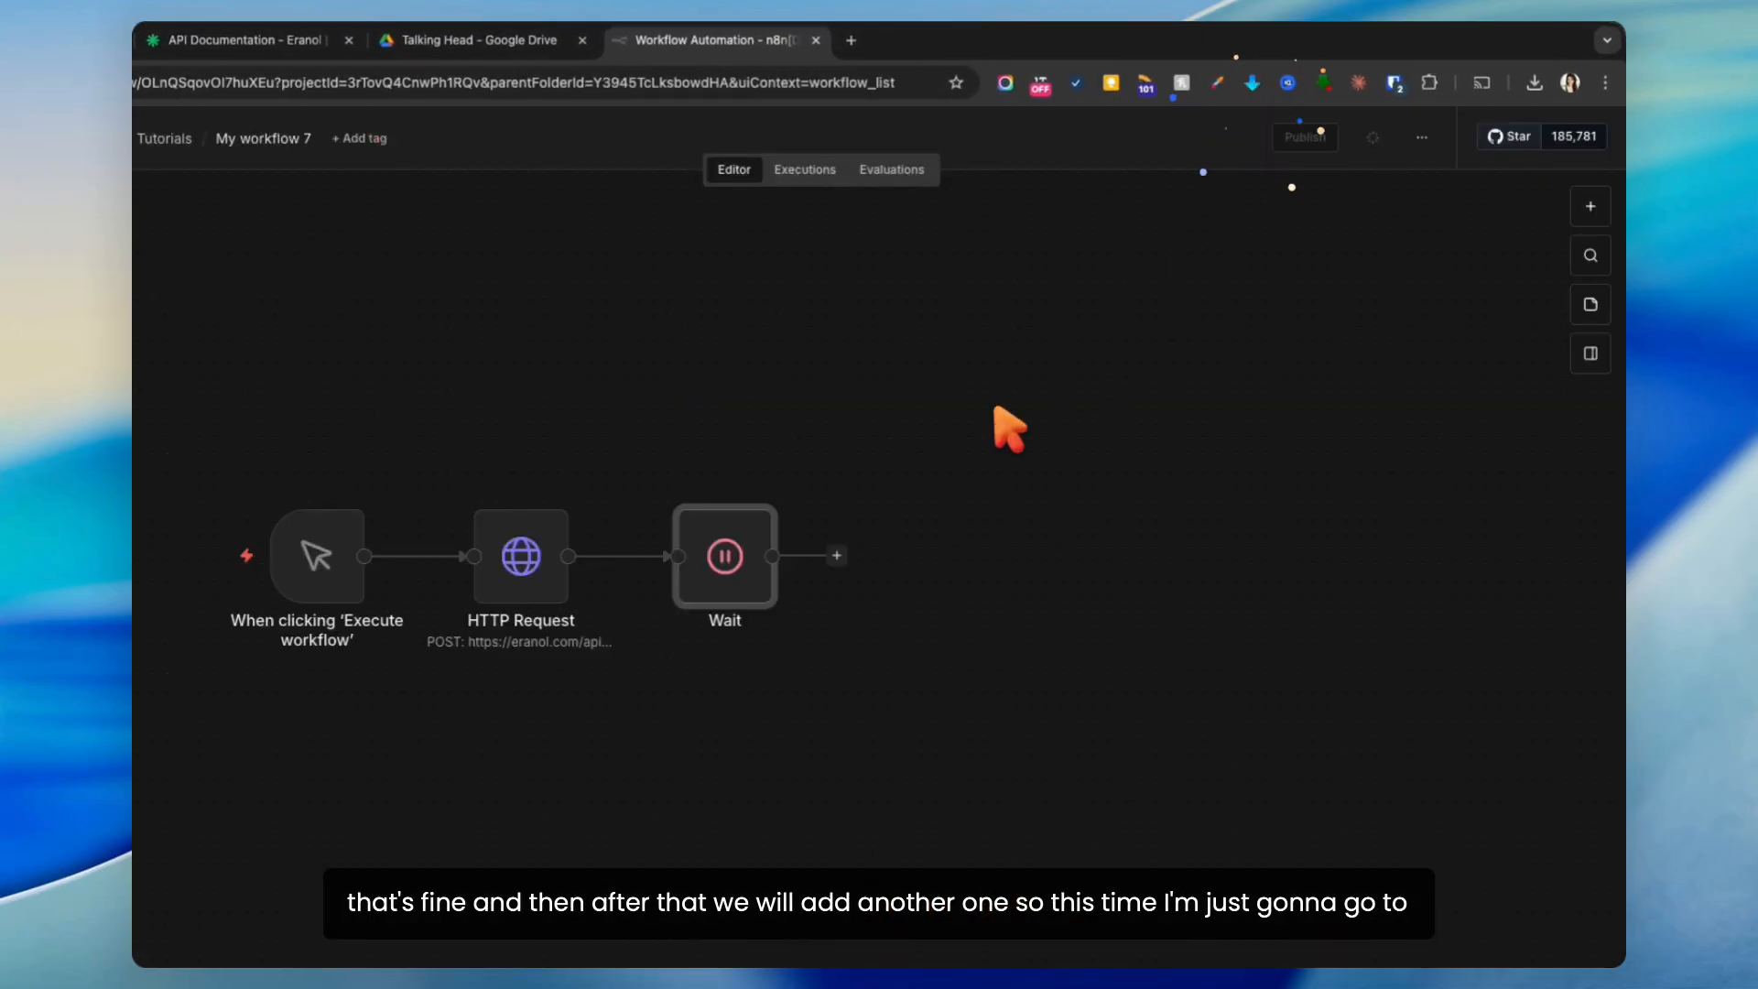
Step: Add an Eranol Get job status node after the Wait node, leaving its Job ID empty
{"action": "left_click", "coordinate": [814, 428]}
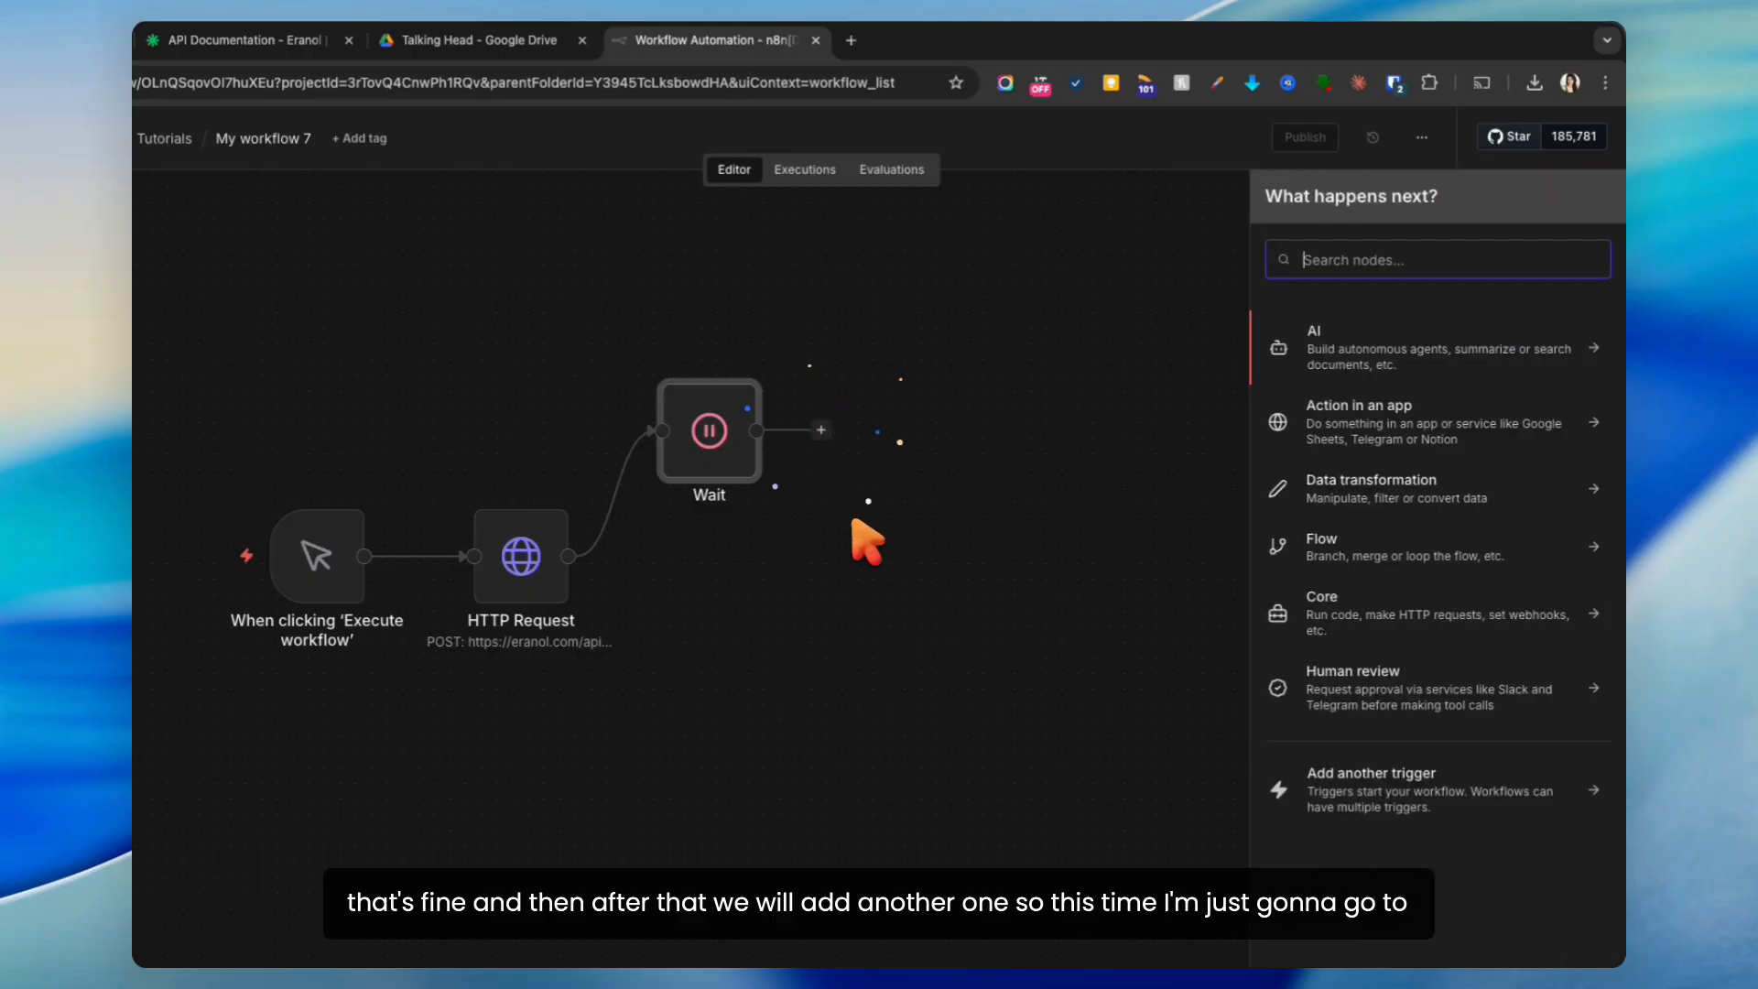
{"action": "type", "text": "eranol"}
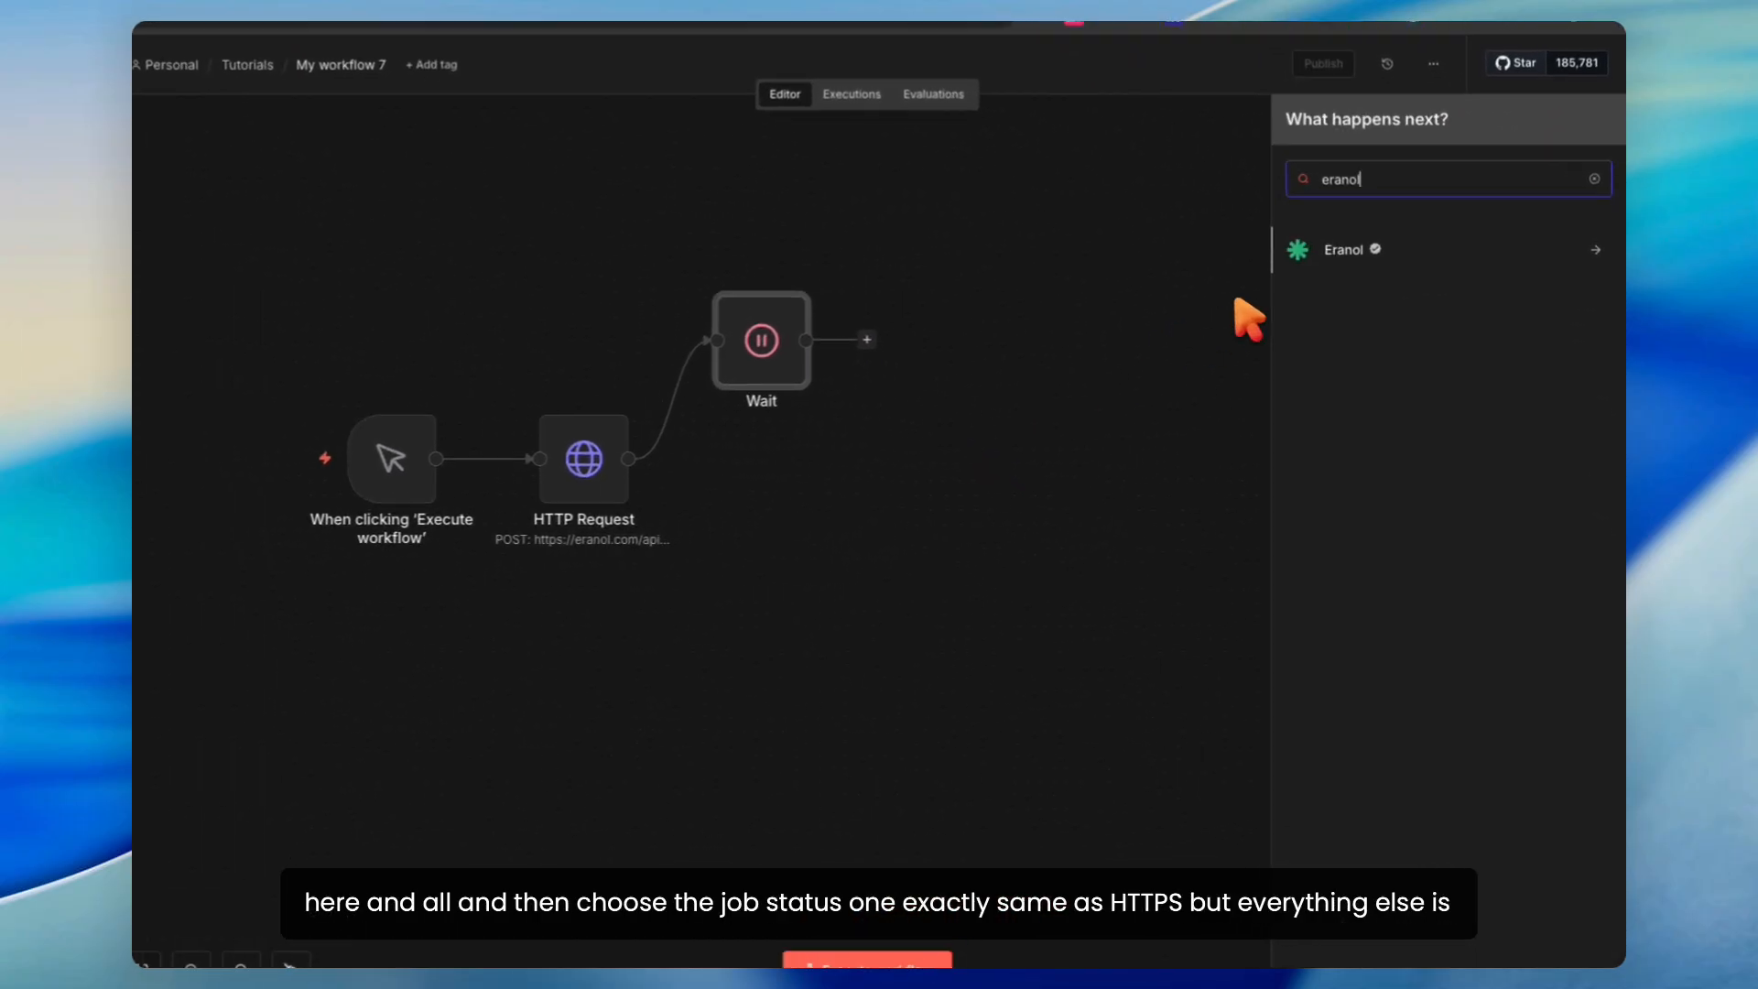
{"action": "left_click", "coordinate": [1373, 280]}
{"action": "scroll", "coordinate": [1281, 792], "scroll_direction": "down", "scroll_amount": 2}
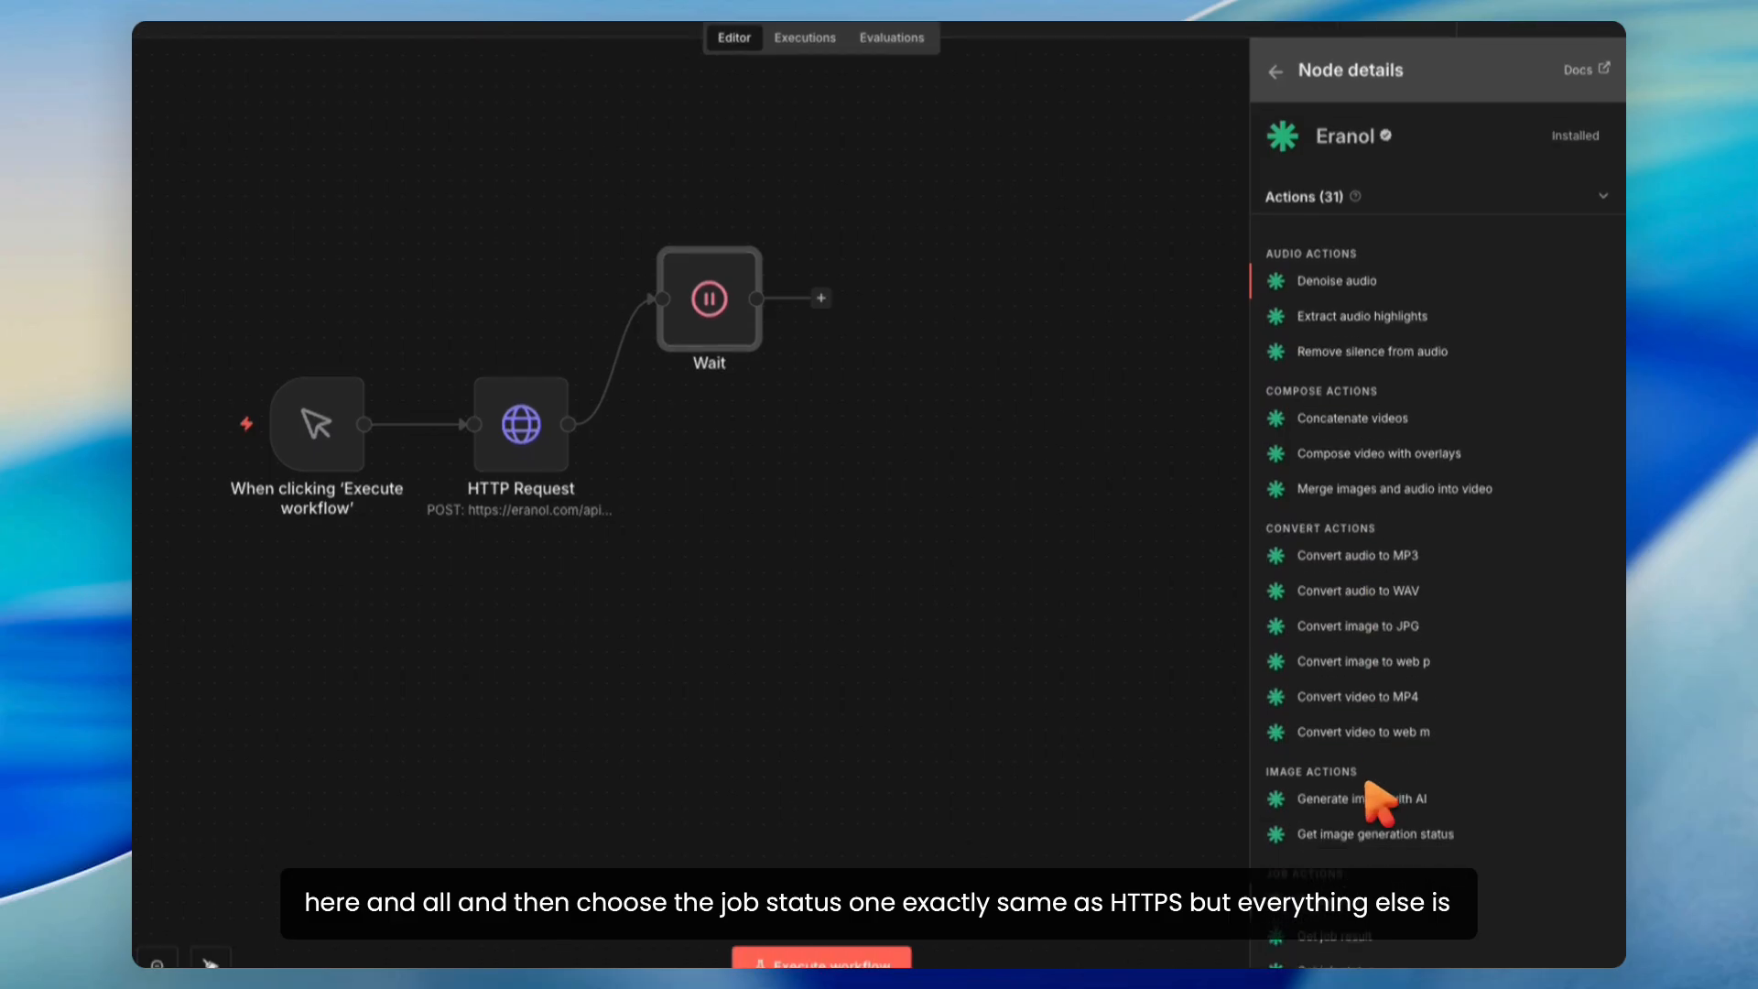
{"action": "left_click", "coordinate": [1332, 907]}
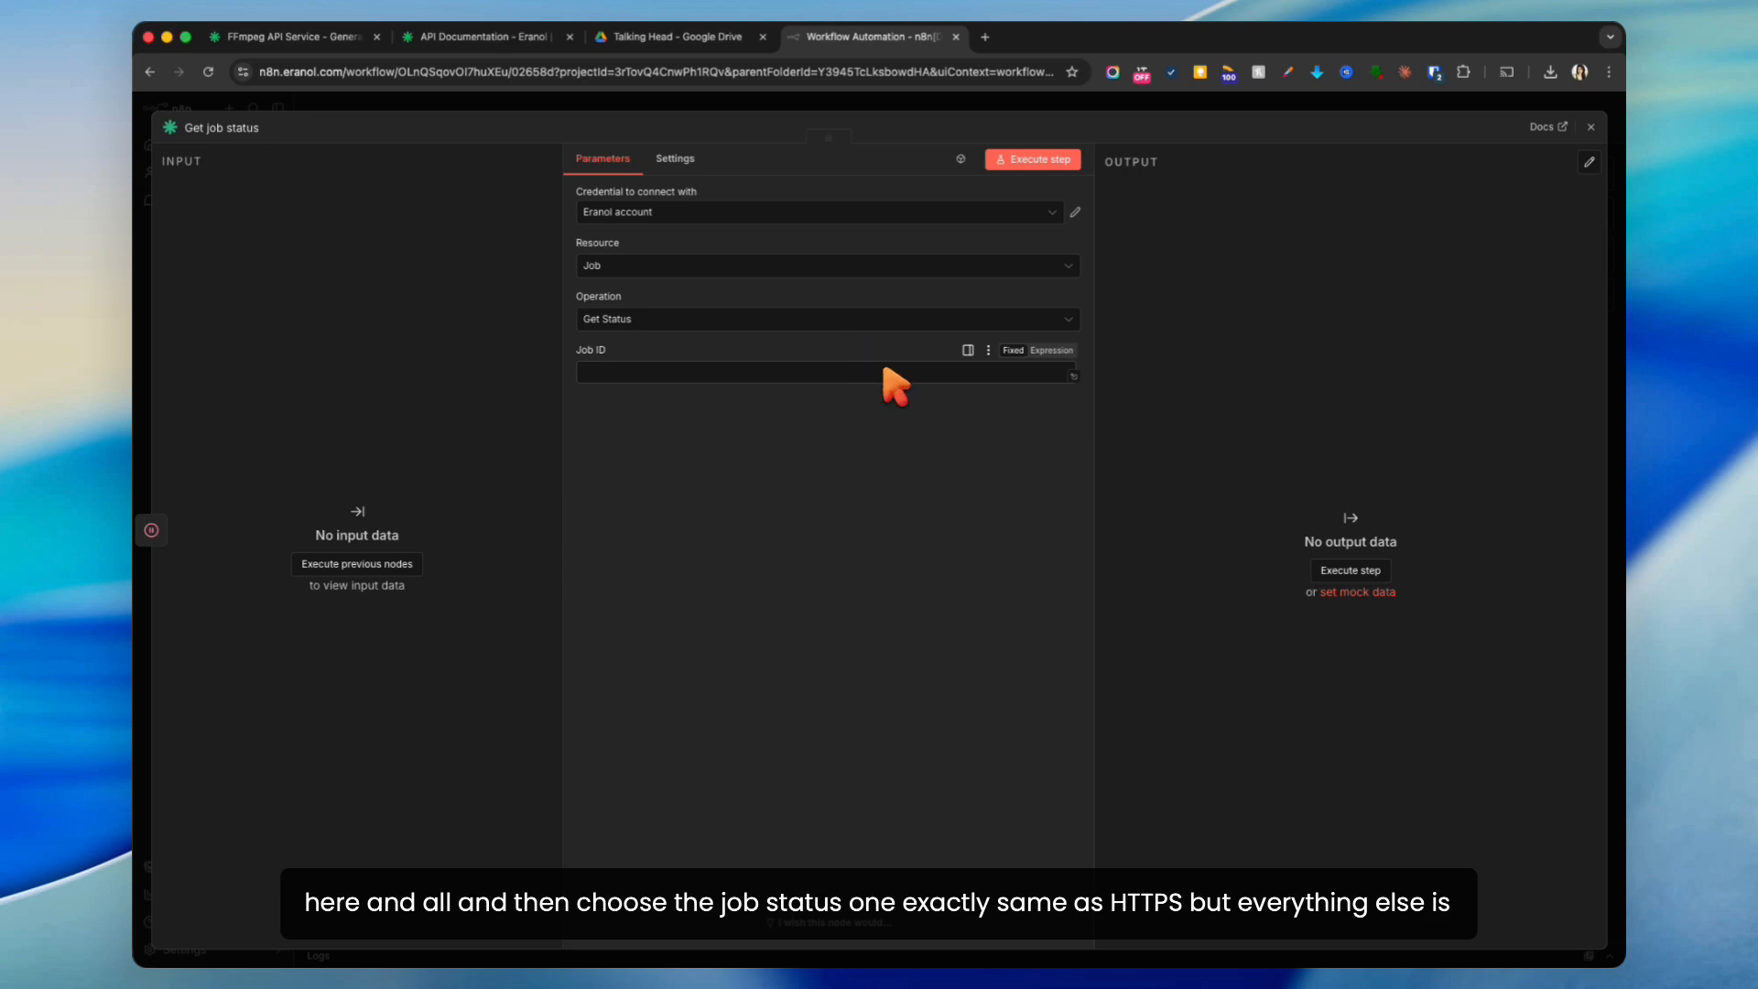
{"action": "left_click", "coordinate": [887, 376]}
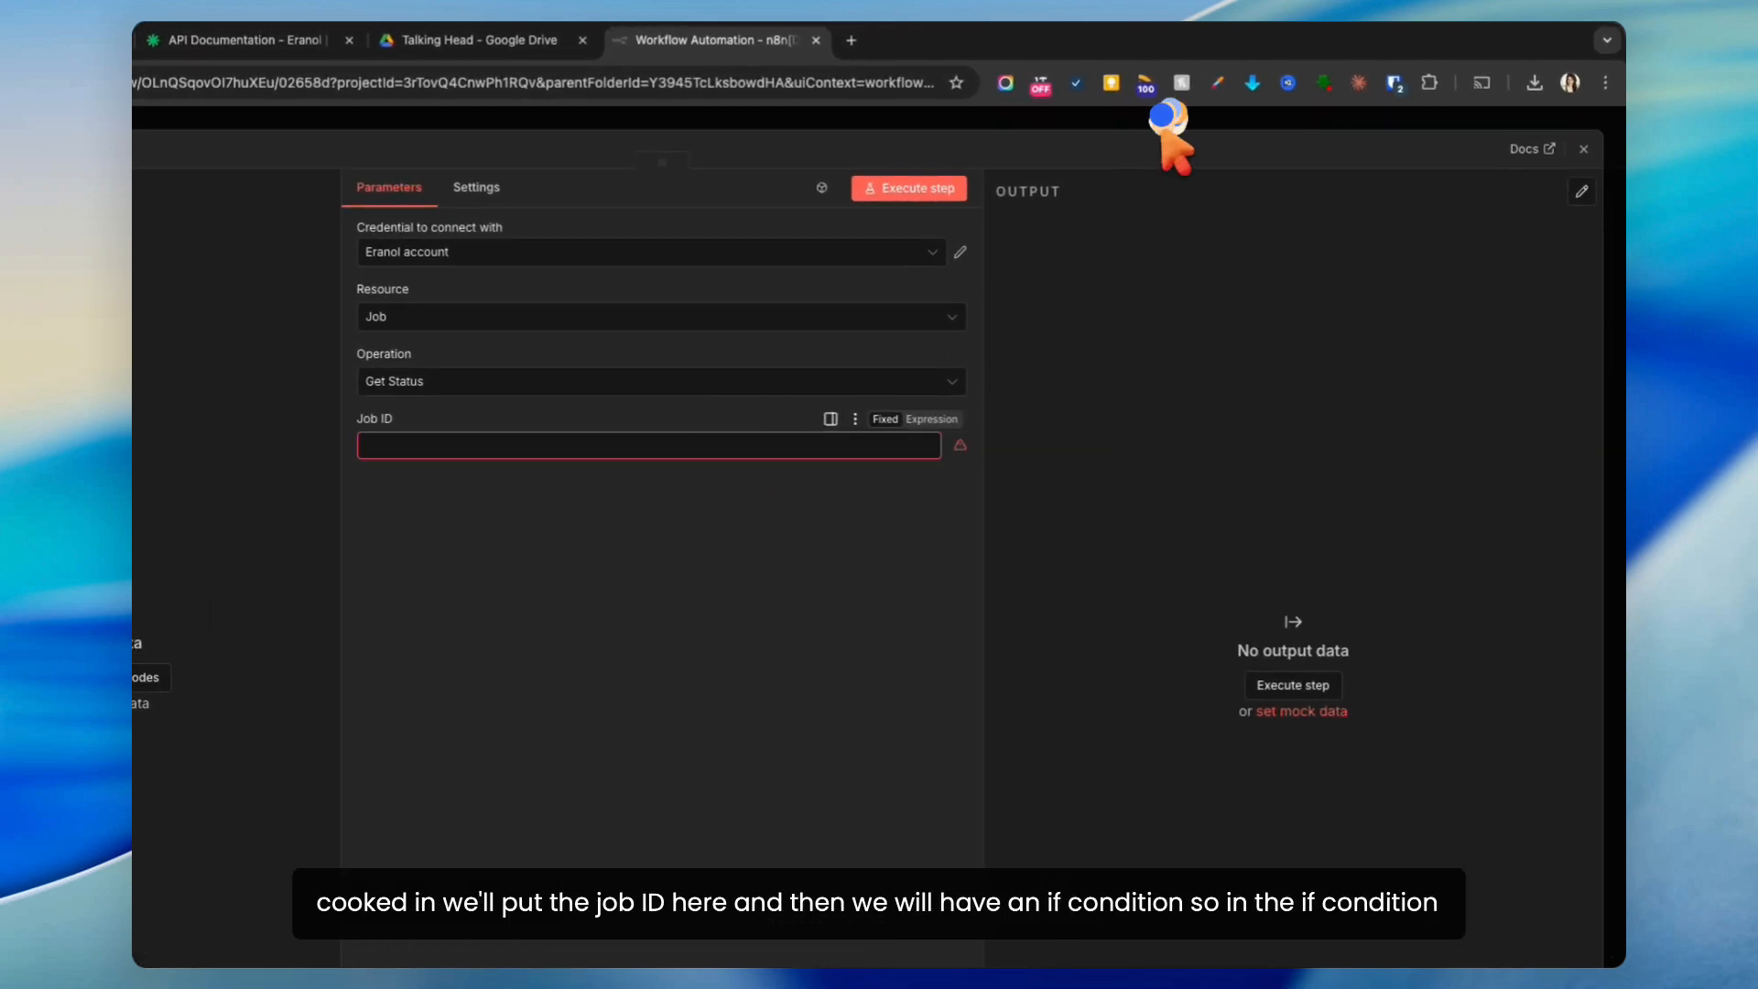
{"action": "left_click", "coordinate": [1166, 120]}
Step: Add an If node with two conditions after Get job status, making the first check that status is equal to completed
{"action": "left_click", "coordinate": [1022, 428]}
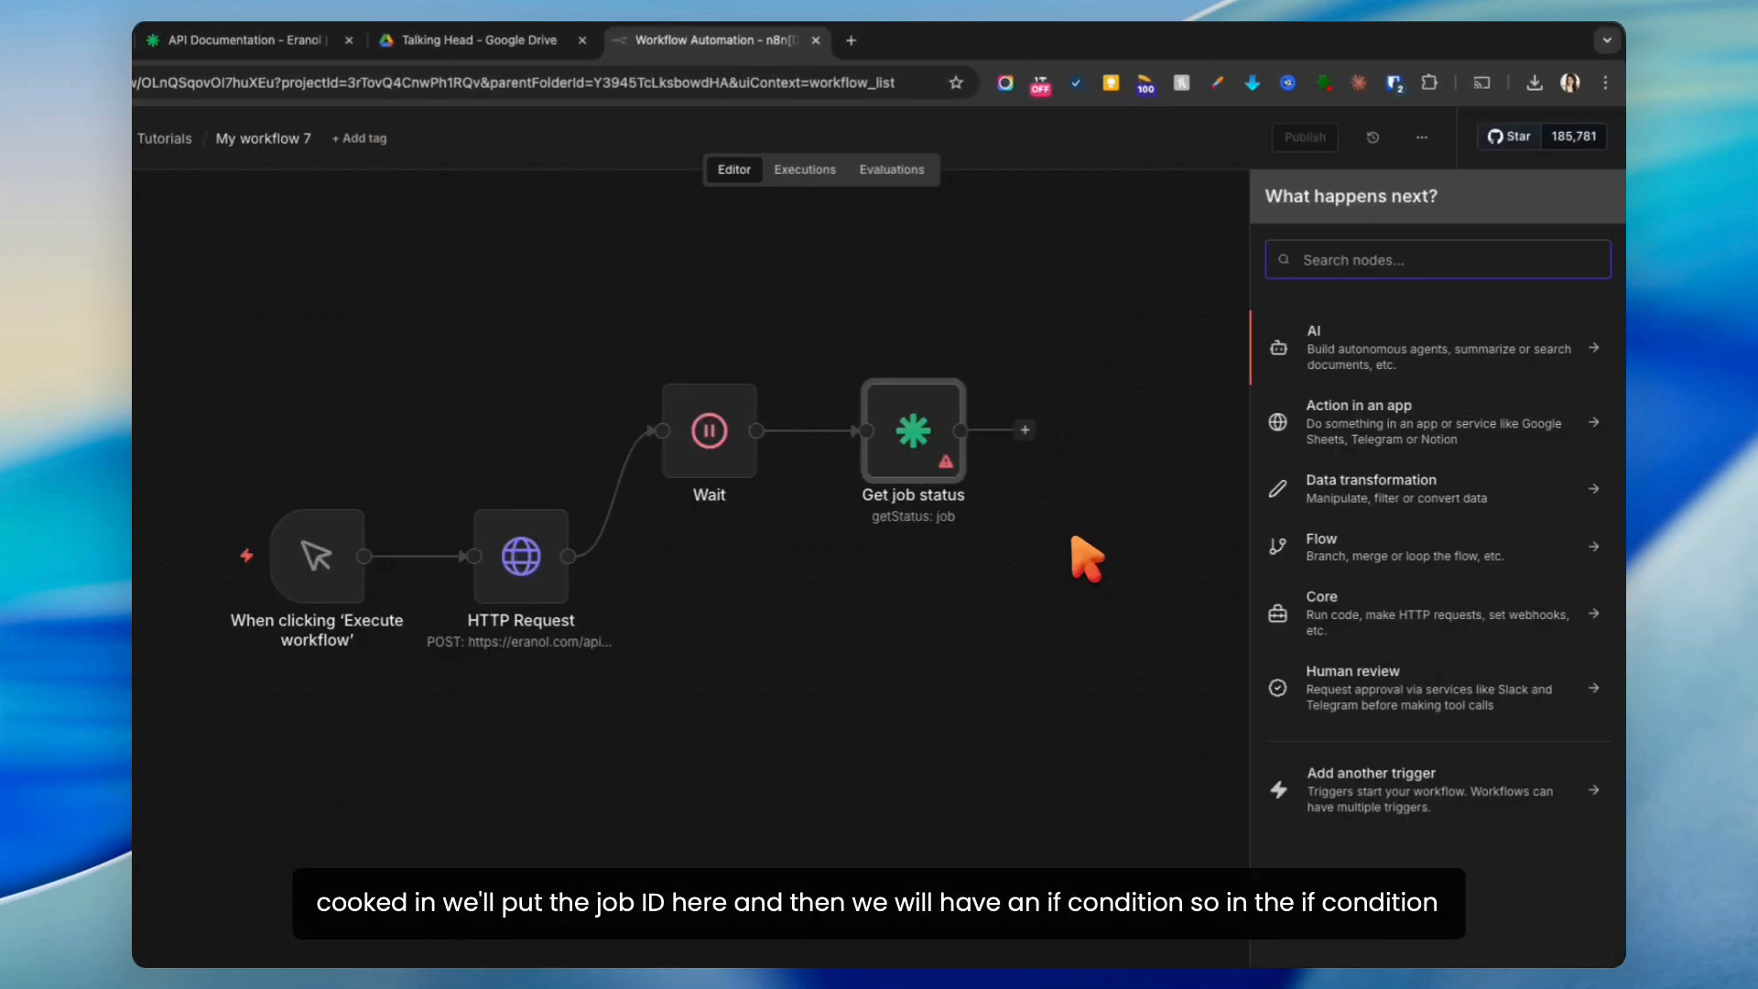
{"action": "type", "text": "if"}
{"action": "left_click", "coordinate": [1364, 350]}
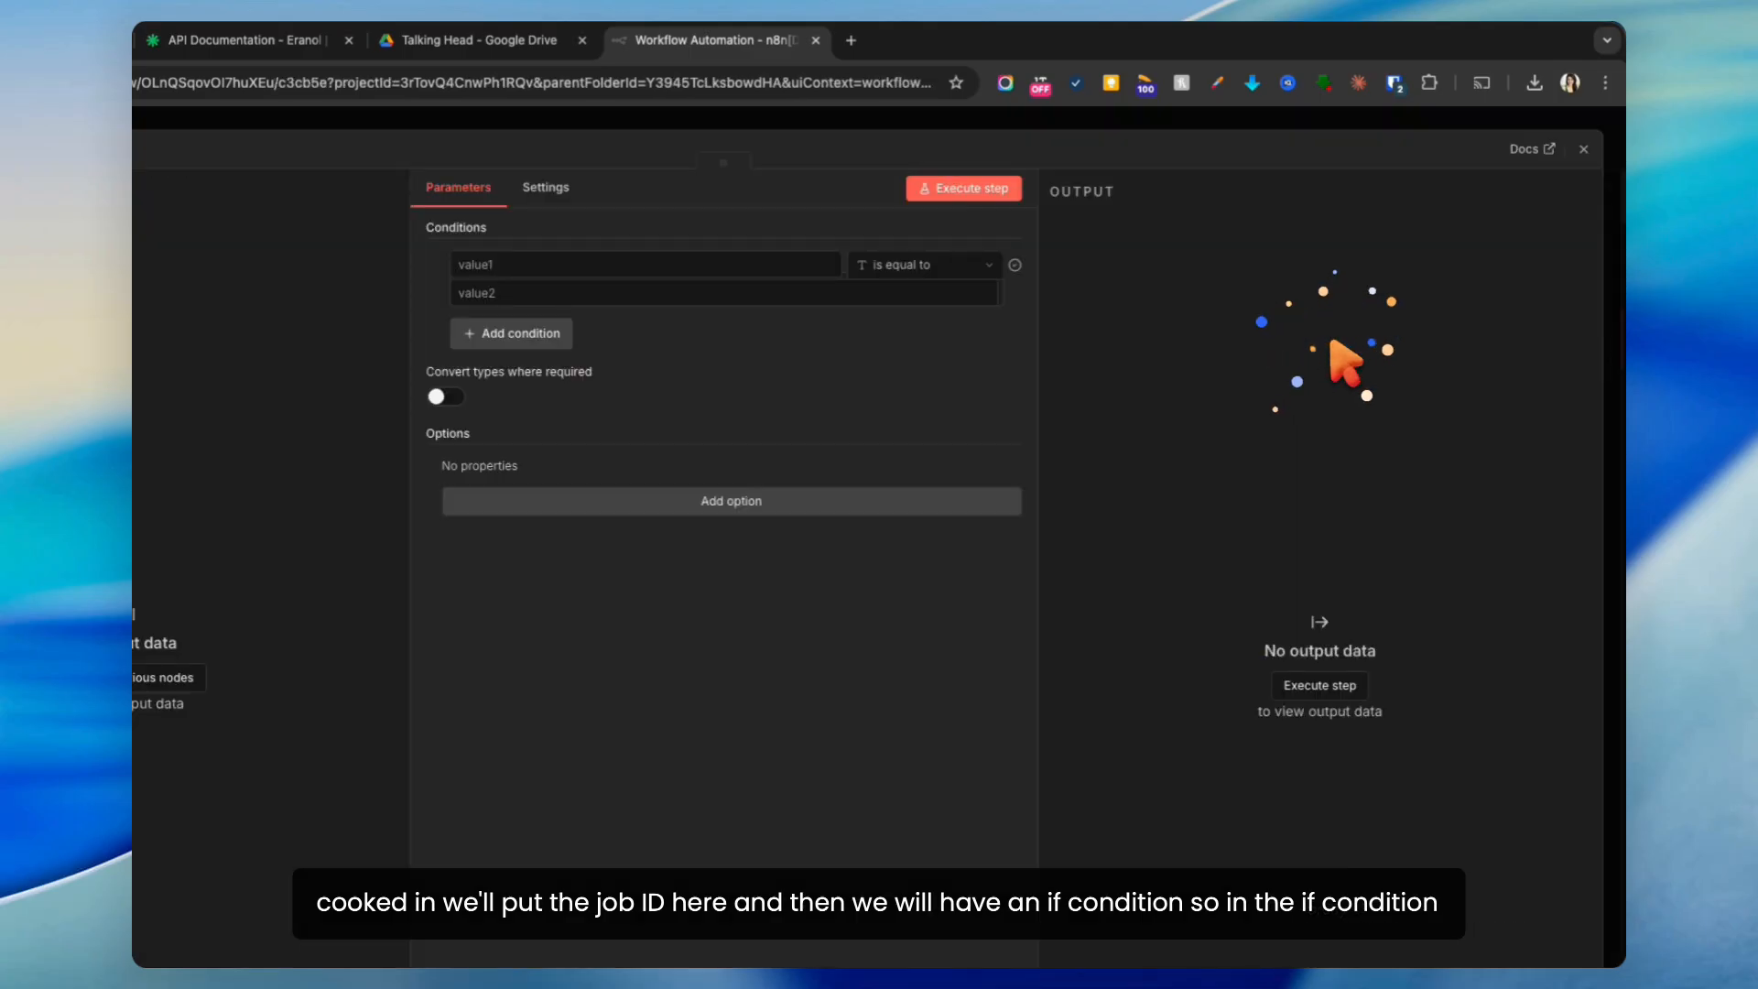
{"action": "left_click", "coordinate": [536, 334]}
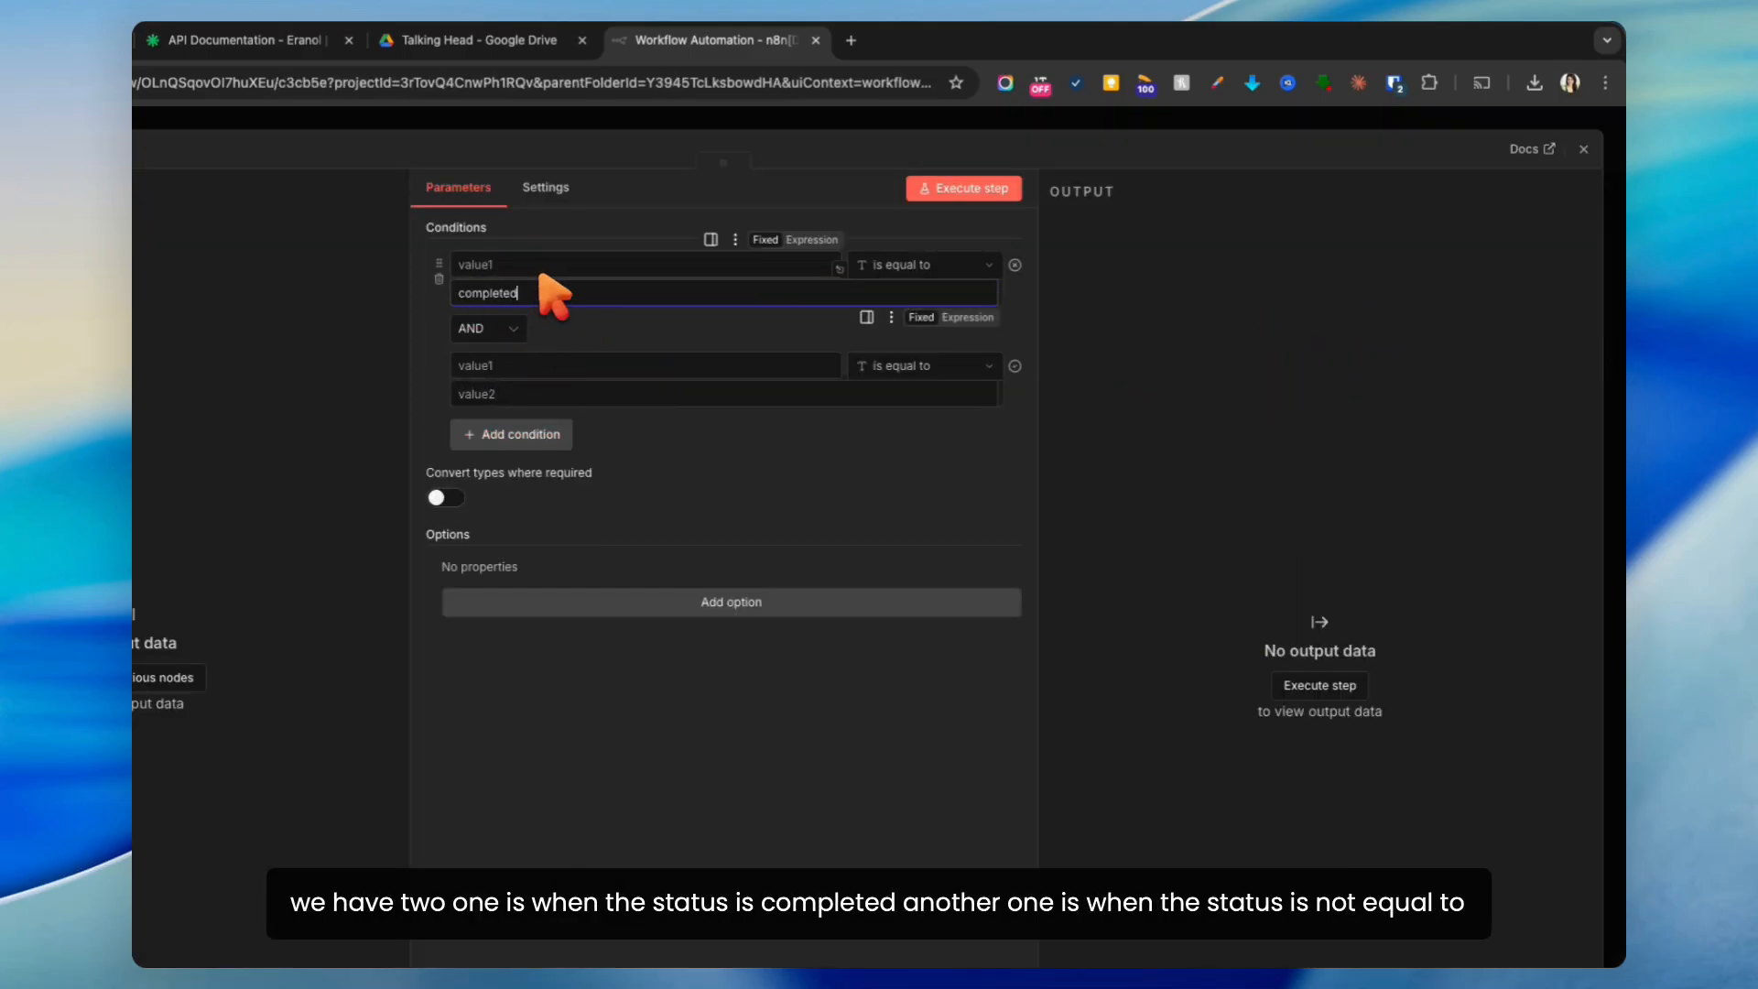
{"action": "left_click", "coordinate": [542, 263]}
{"action": "type", "text": "status"}
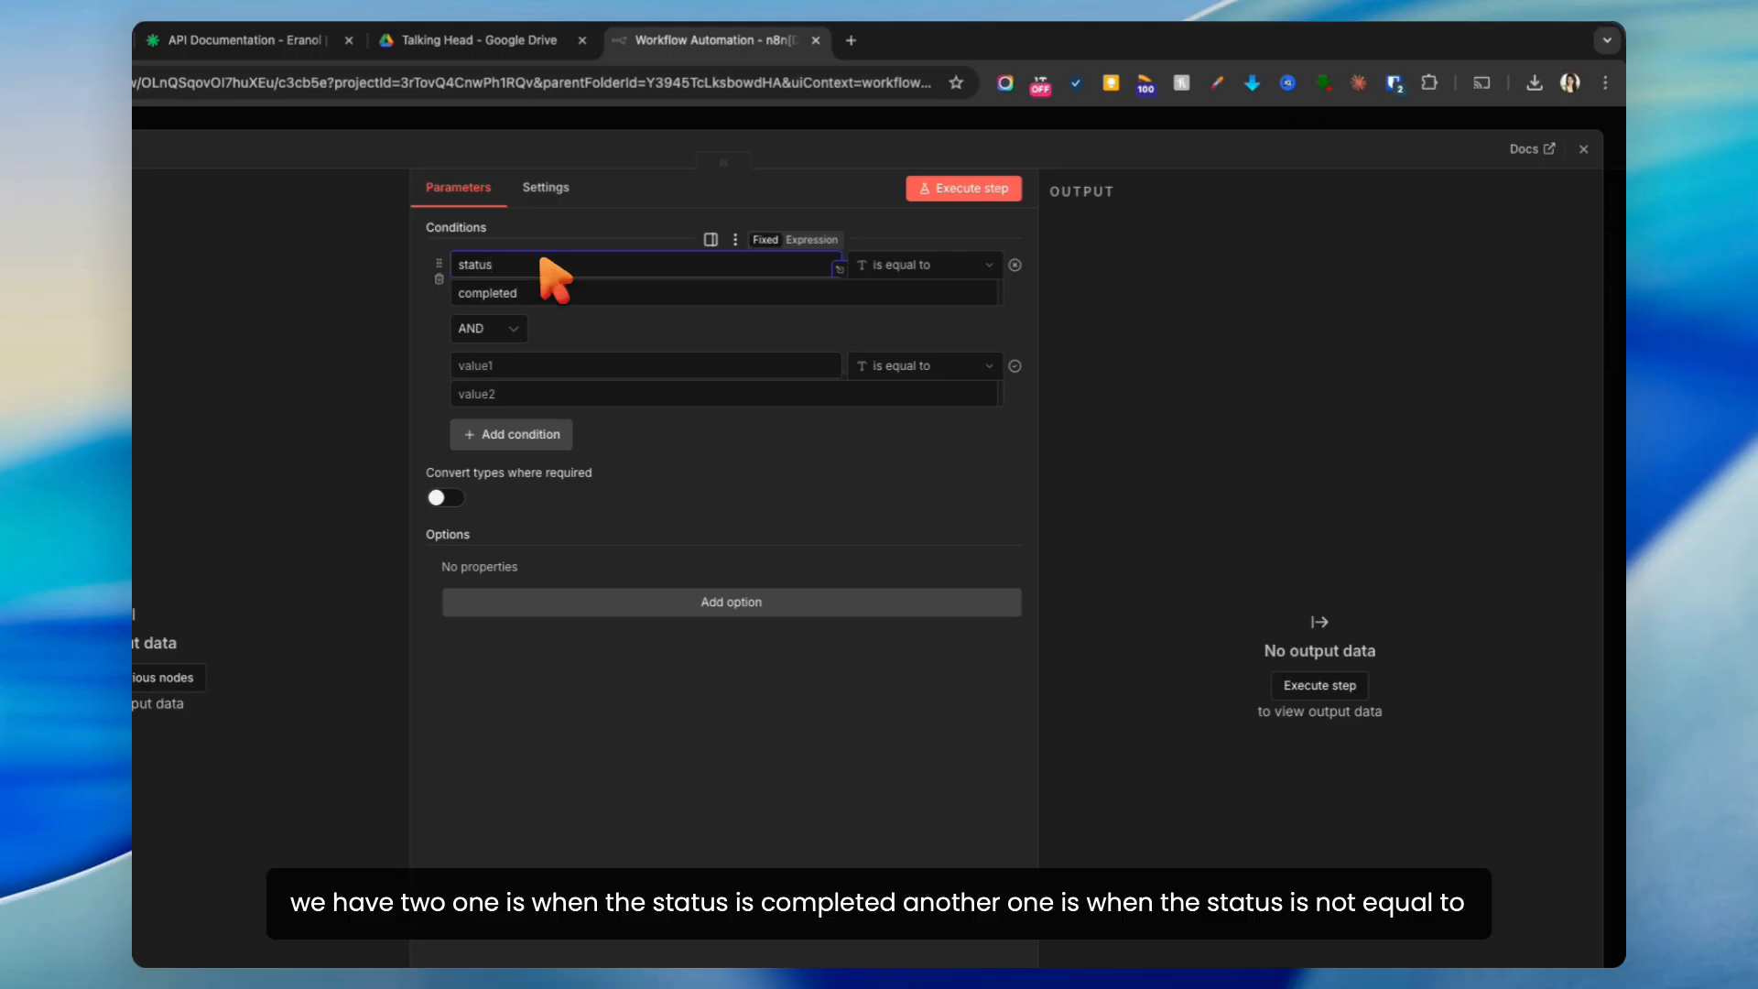
Step: Set the If node's second condition to the string comparison status is not equal to completed and return to the canvas
{"action": "left_click", "coordinate": [518, 394]}
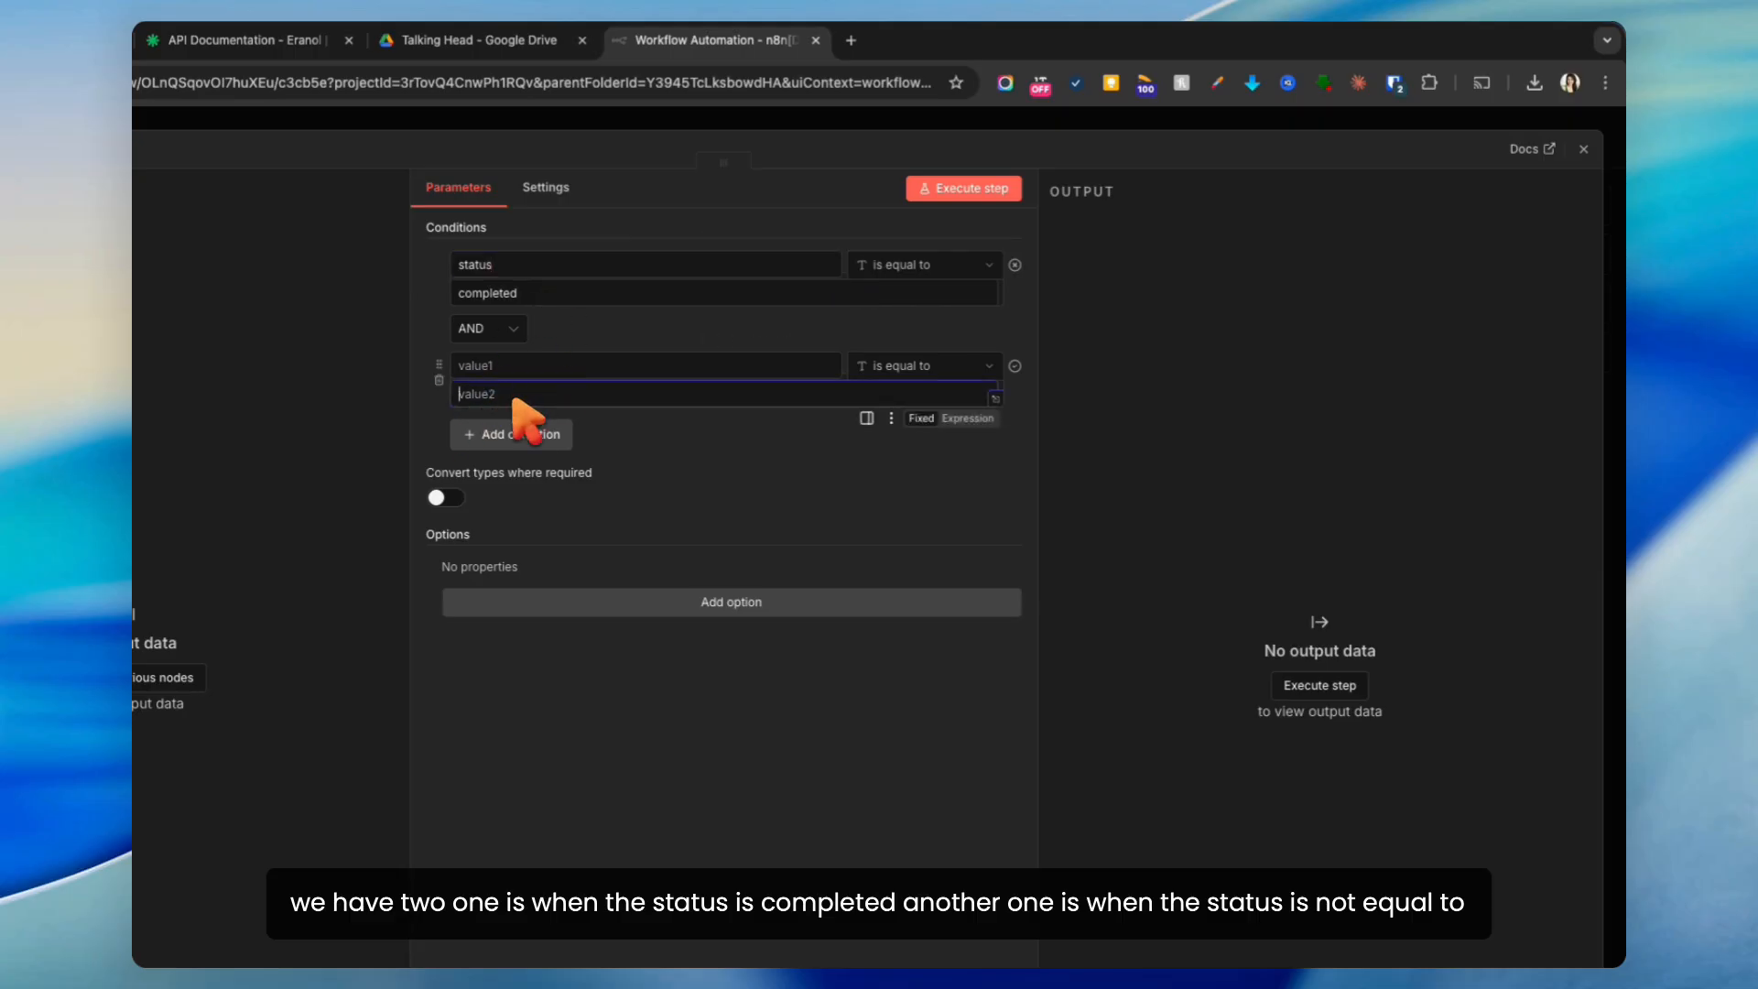
{"action": "left_click", "coordinate": [534, 368]}
{"action": "type", "text": "status"}
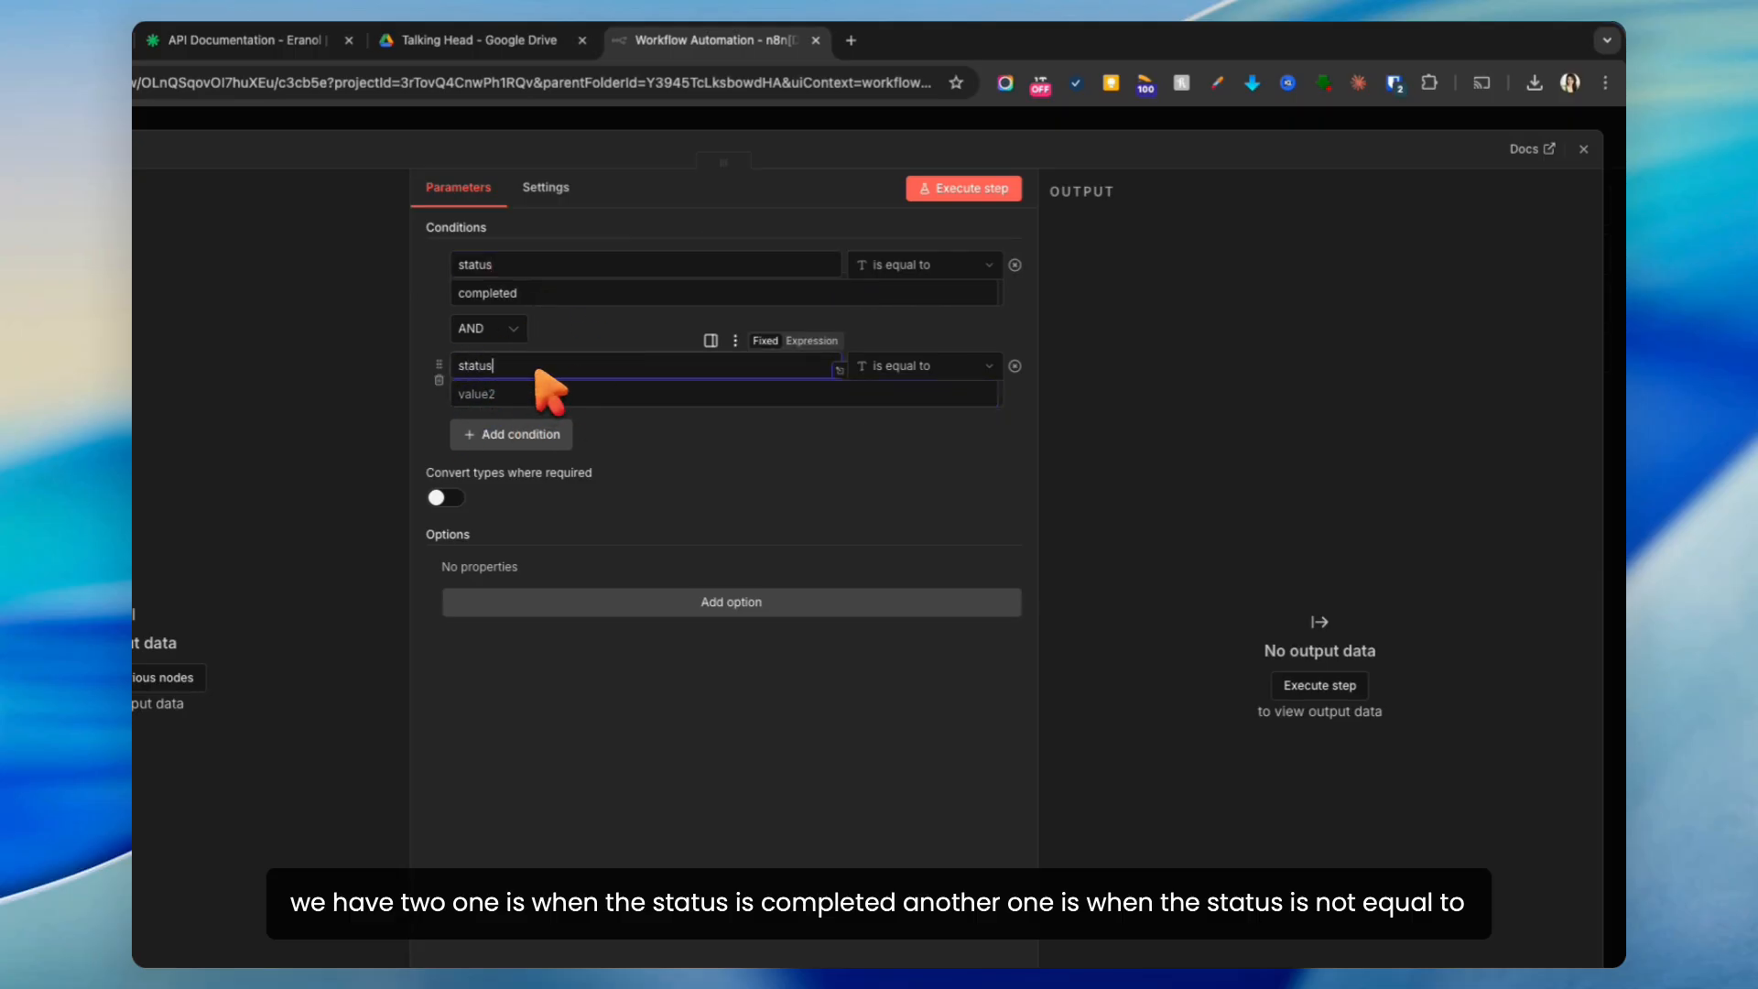
{"action": "left_click", "coordinate": [915, 365]}
{"action": "left_click", "coordinate": [931, 406]}
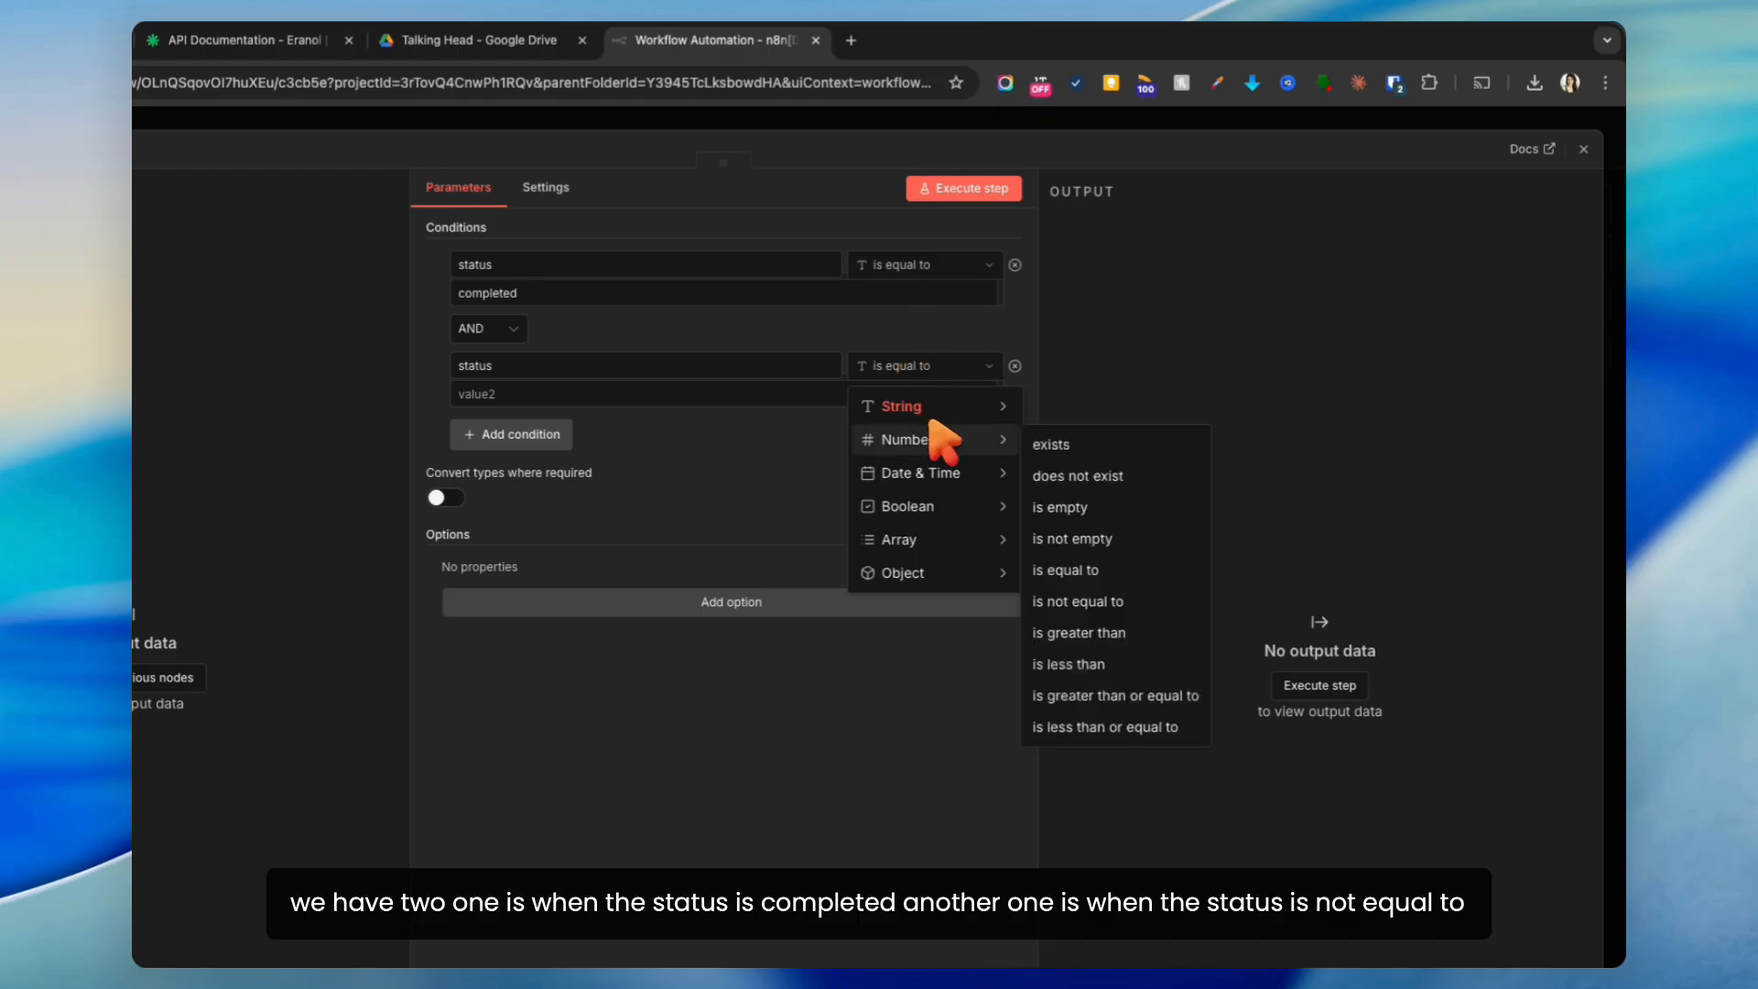
{"action": "left_click", "coordinate": [1135, 566]}
{"action": "left_click", "coordinate": [572, 395]}
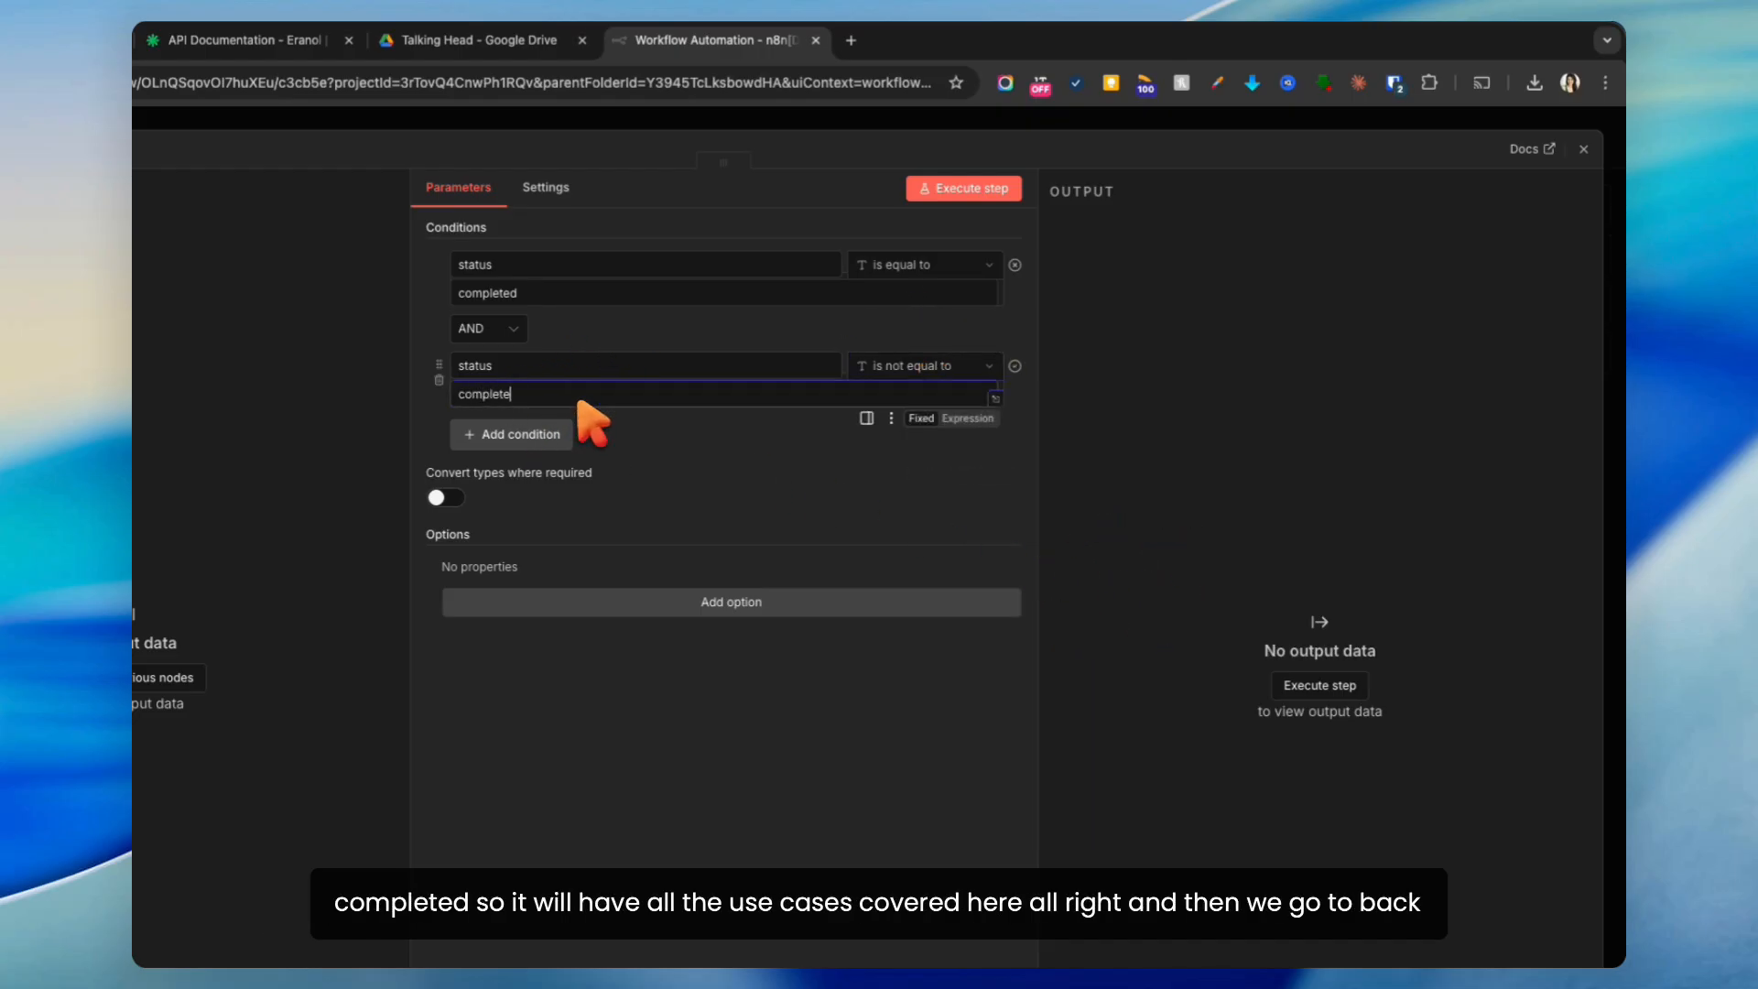
{"action": "left_click", "coordinate": [730, 457]}
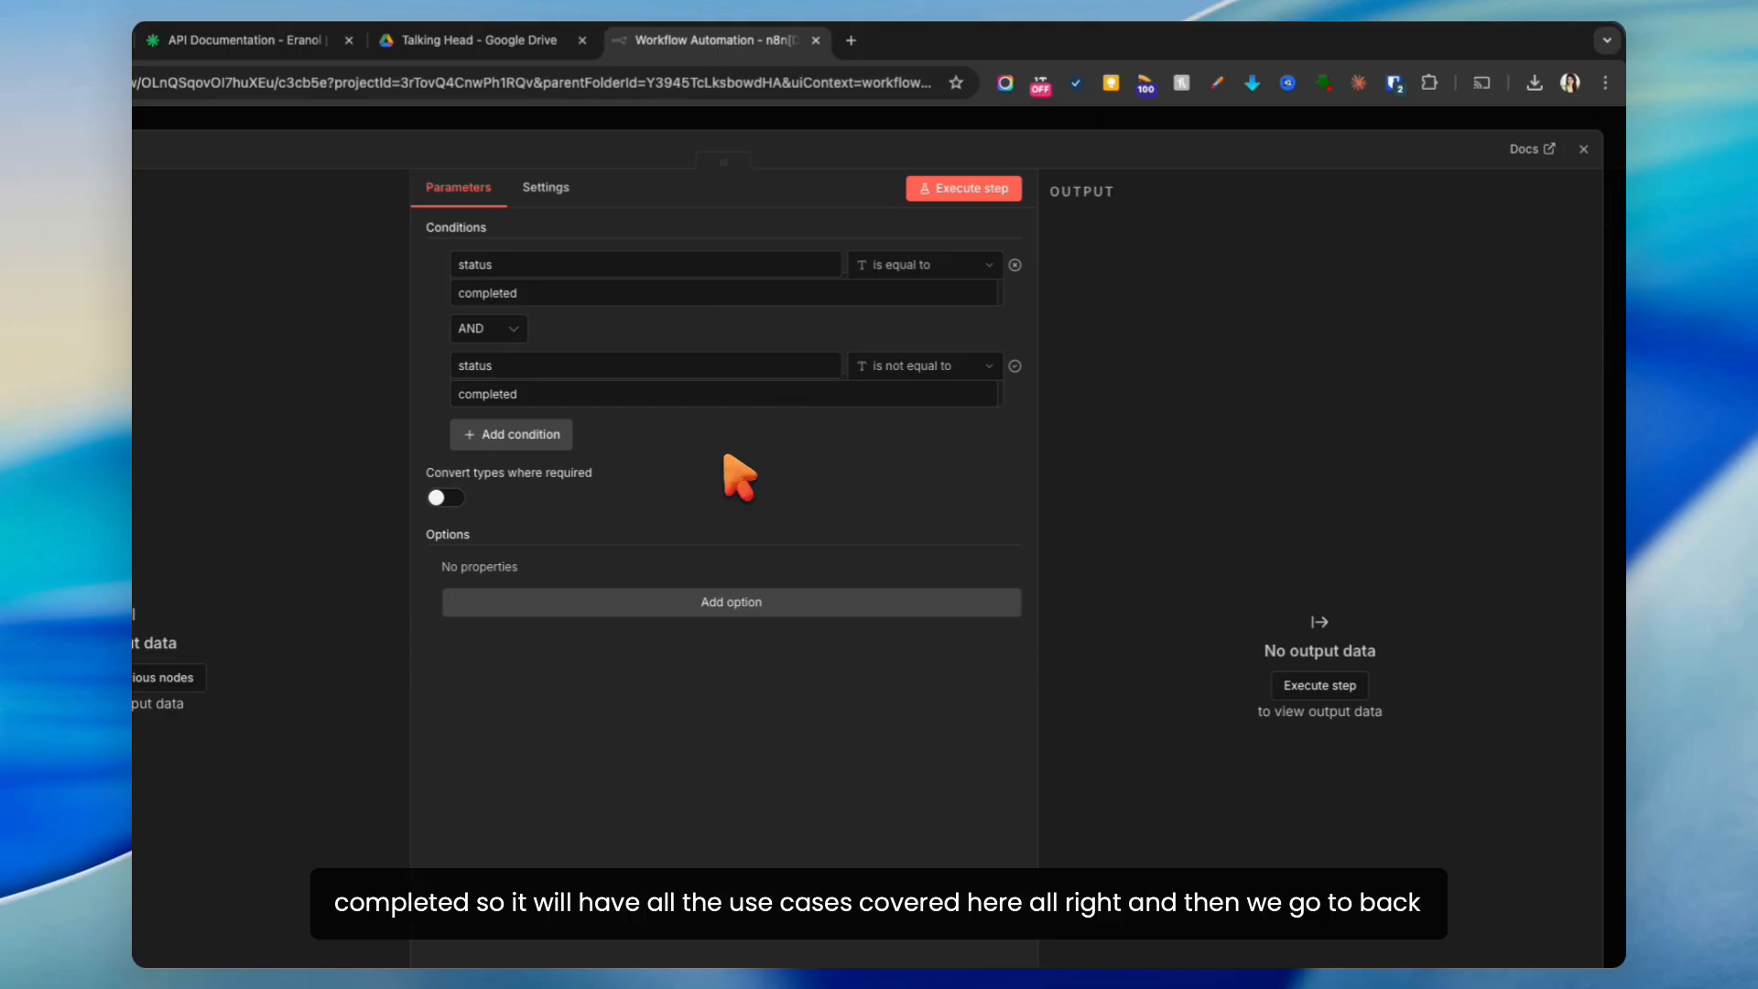
{"action": "left_click", "coordinate": [1085, 117]}
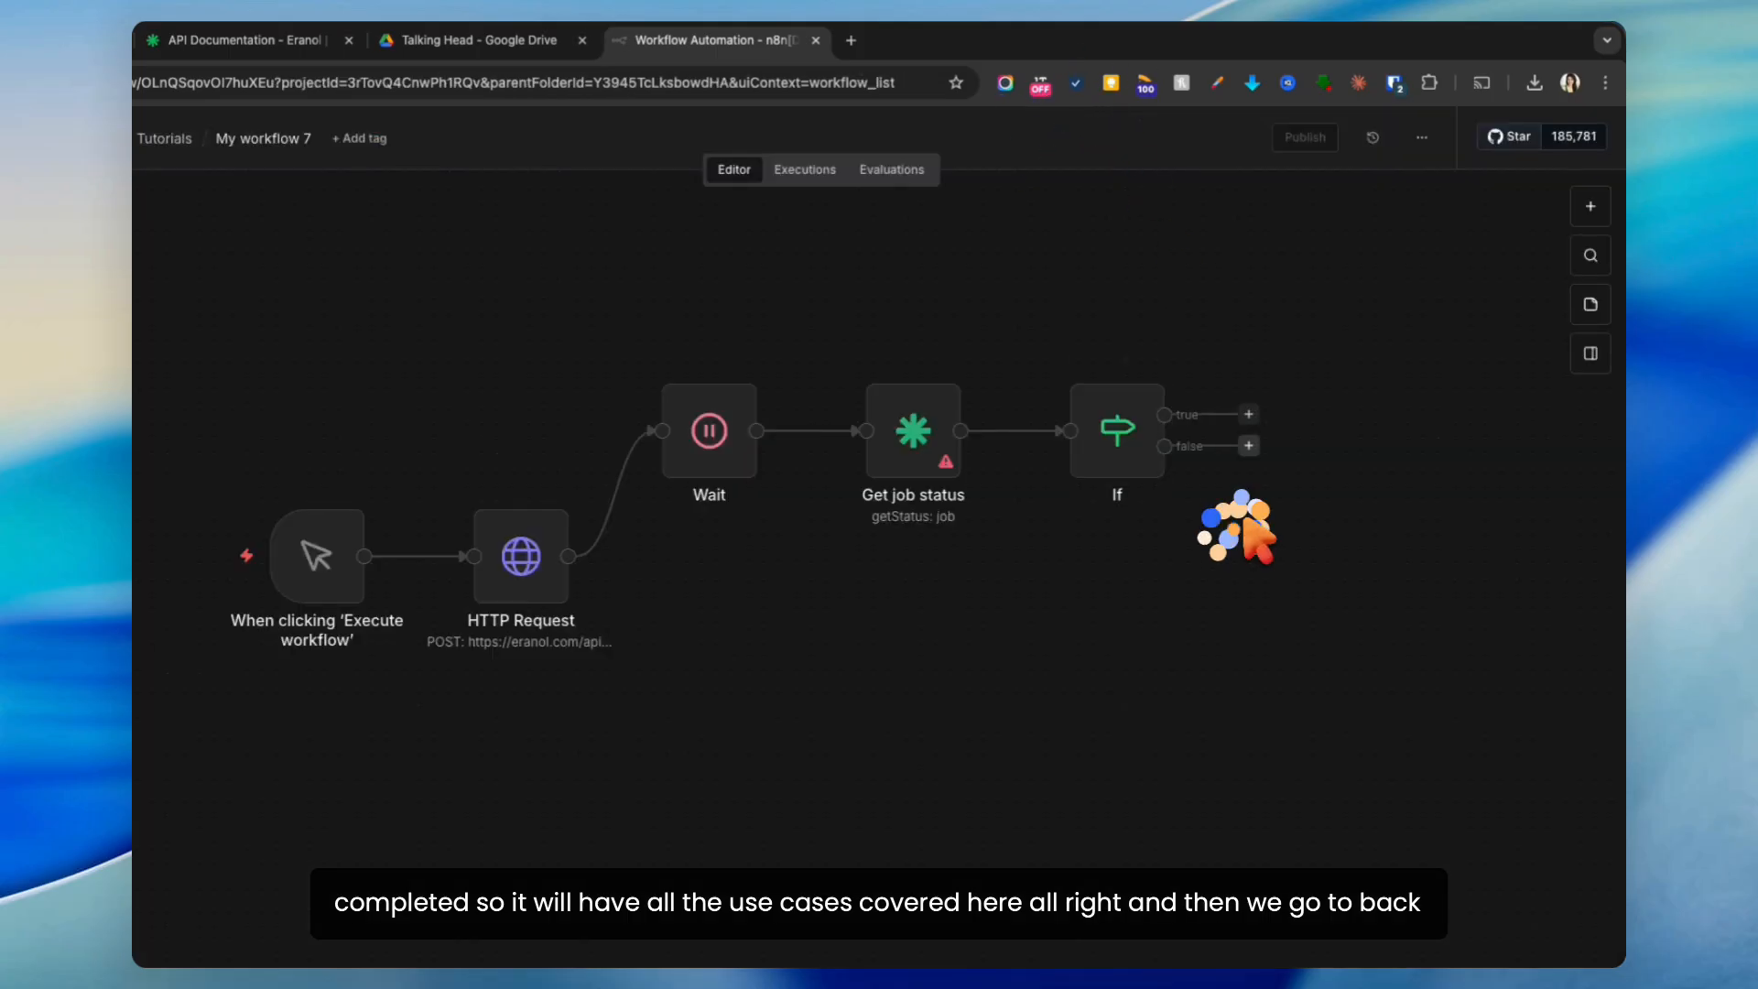
Step: Connect the If node's false output back to the Wait node's input to form a polling loop
{"action": "left_click_drag", "start_coordinate": [1164, 419], "coordinate": [662, 403]}
{"action": "left_click", "coordinate": [778, 691]}
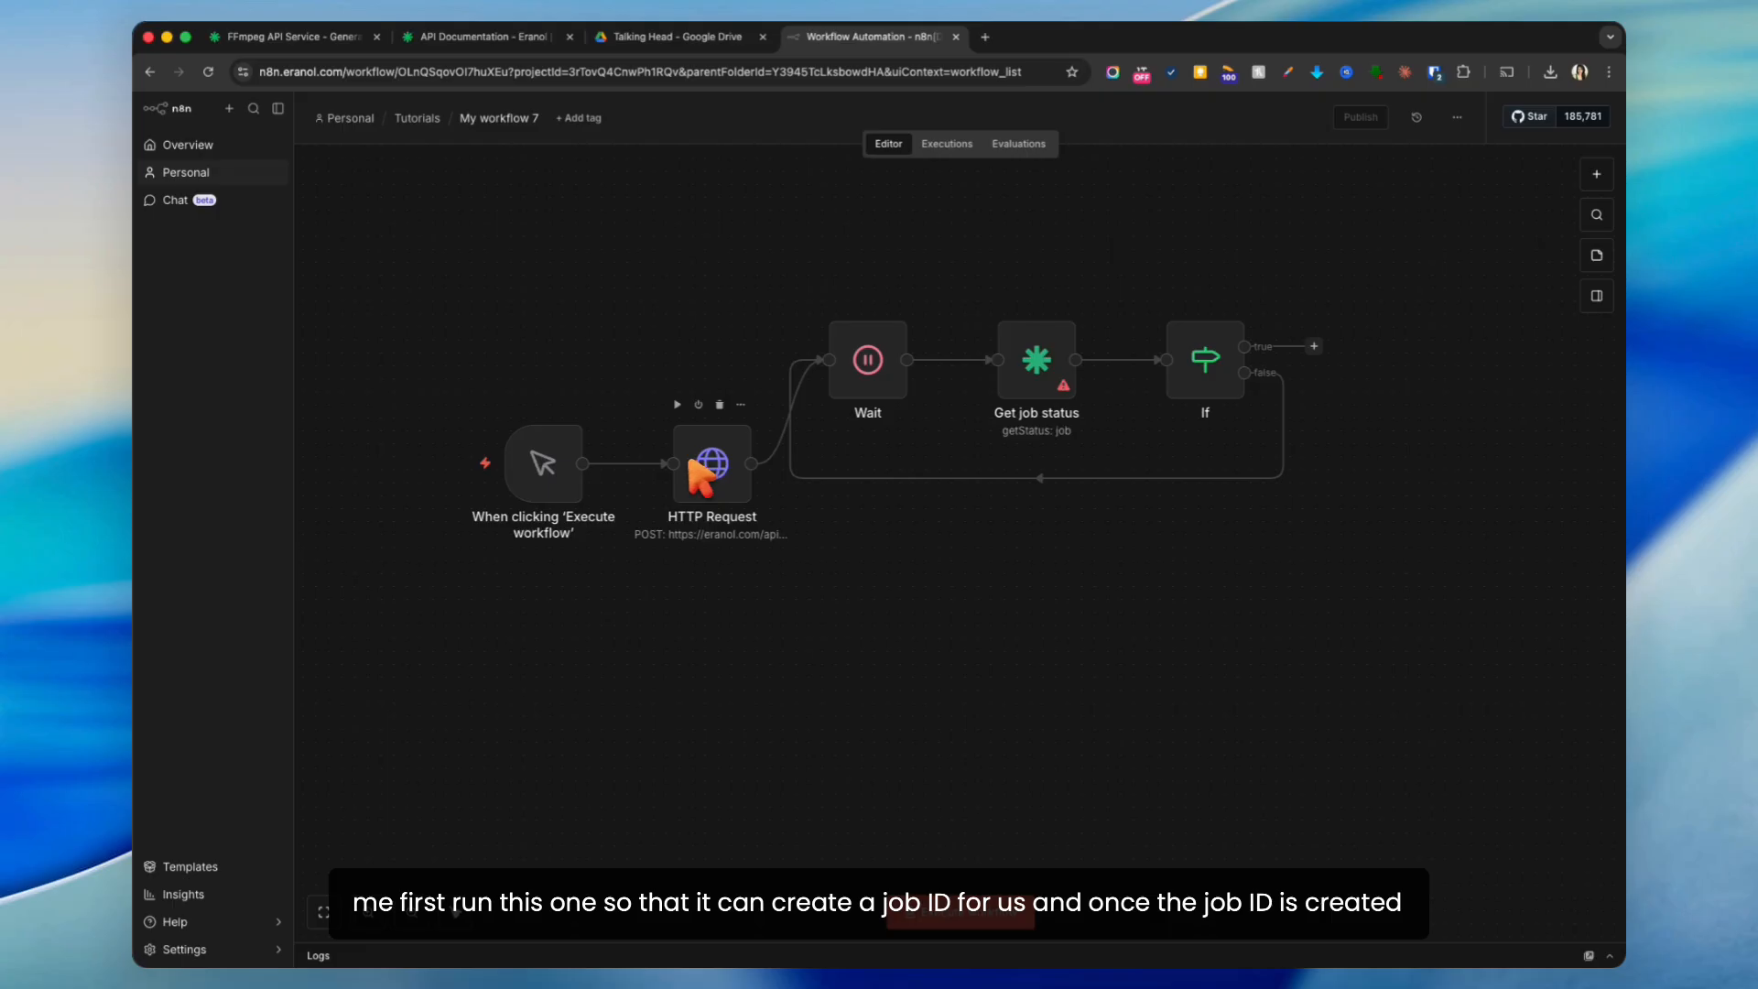
Step: Execute the HTTP Request node to create a job and open the node to inspect its result
{"action": "left_click", "coordinate": [677, 404]}
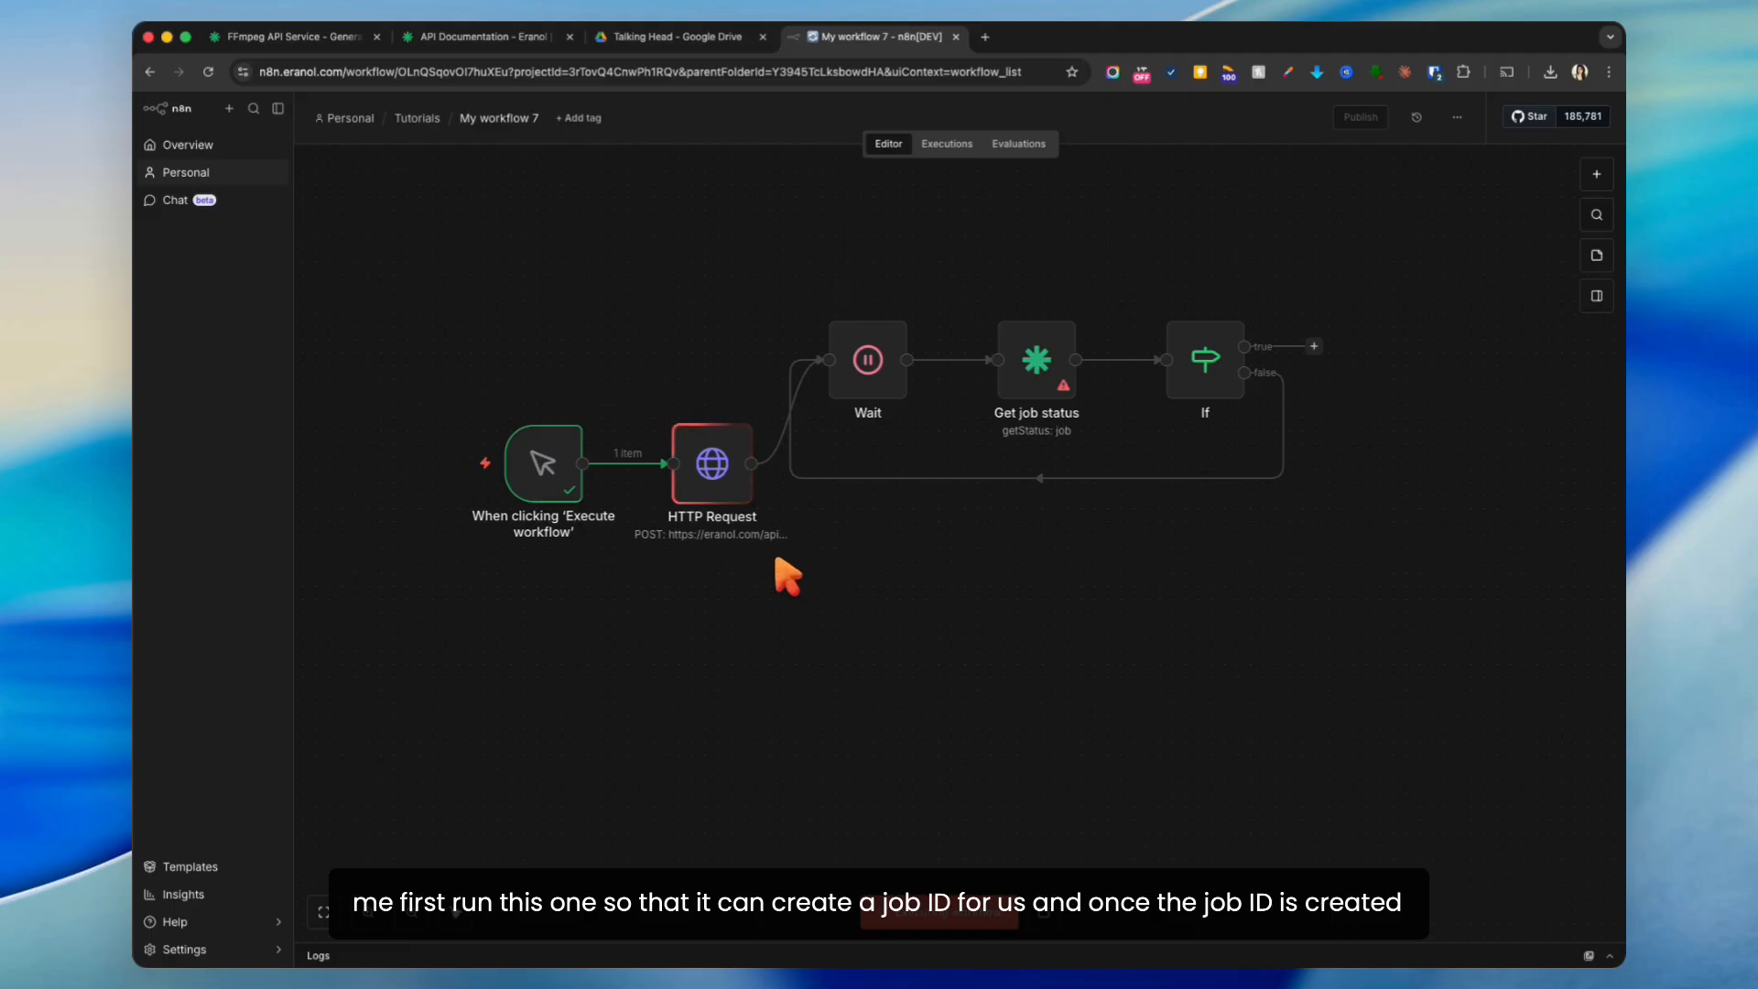
{"action": "double_click", "coordinate": [725, 495]}
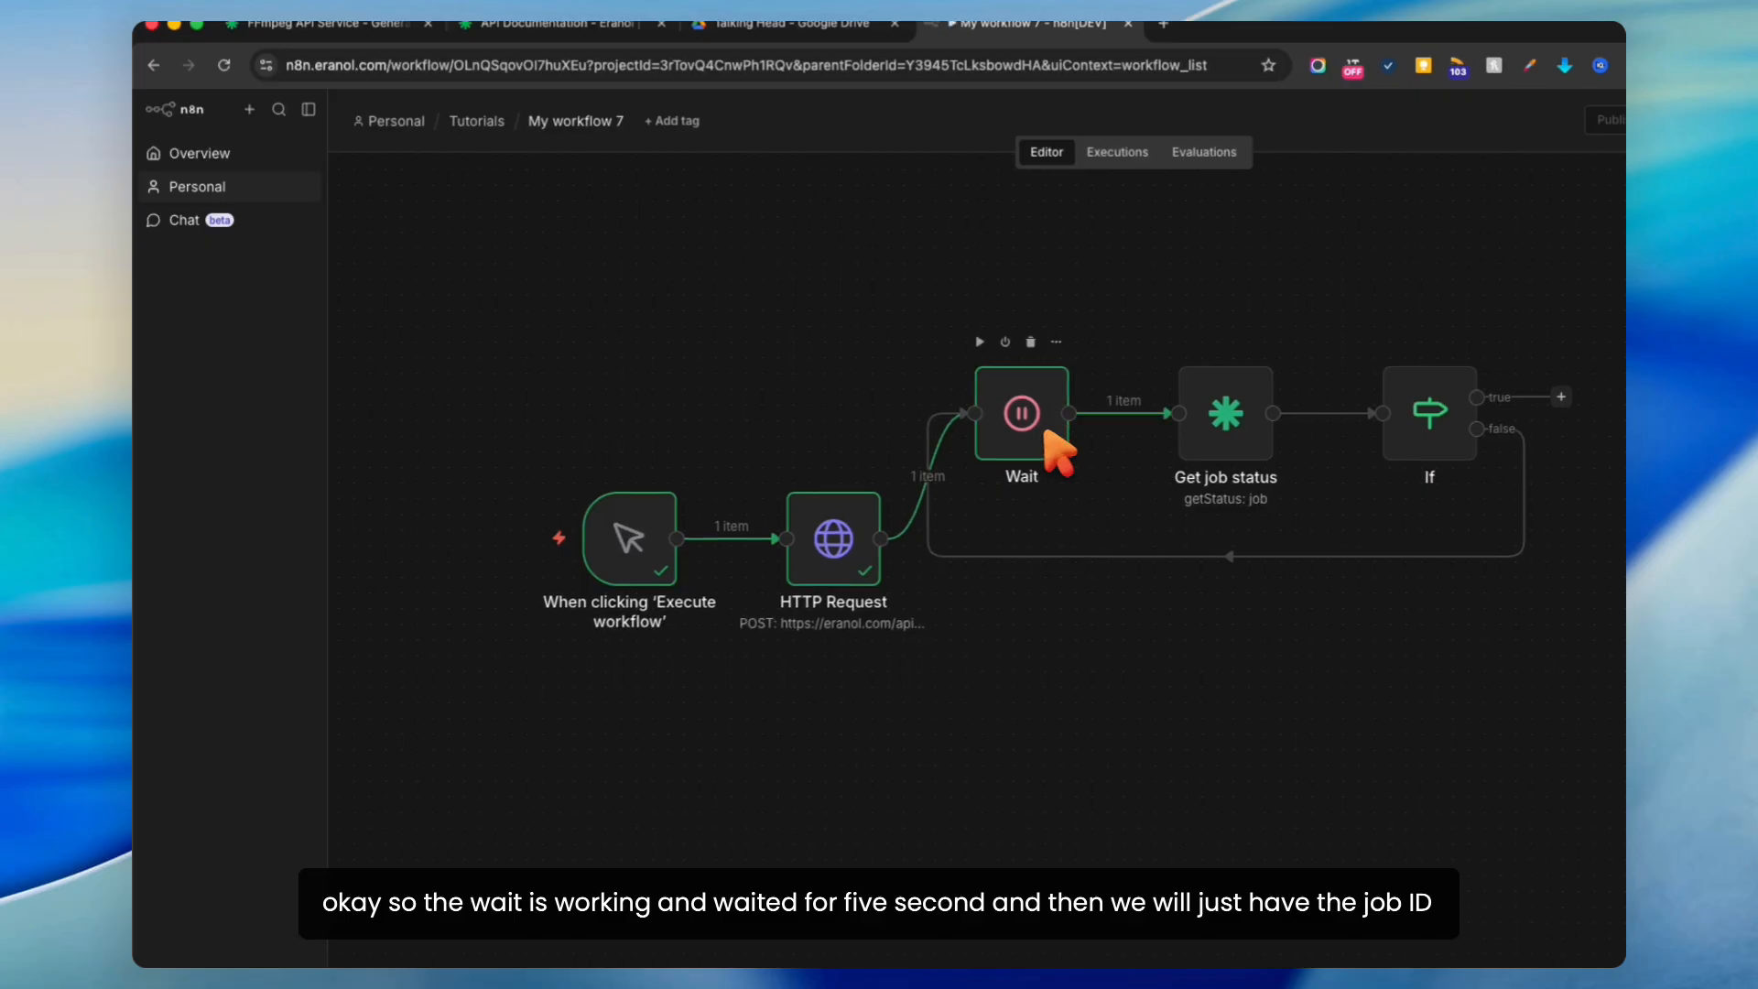
Step: Map the Wait node's job_id into the Job ID of Get job status and execute that node from the canvas
{"action": "double_click", "coordinate": [1226, 414]}
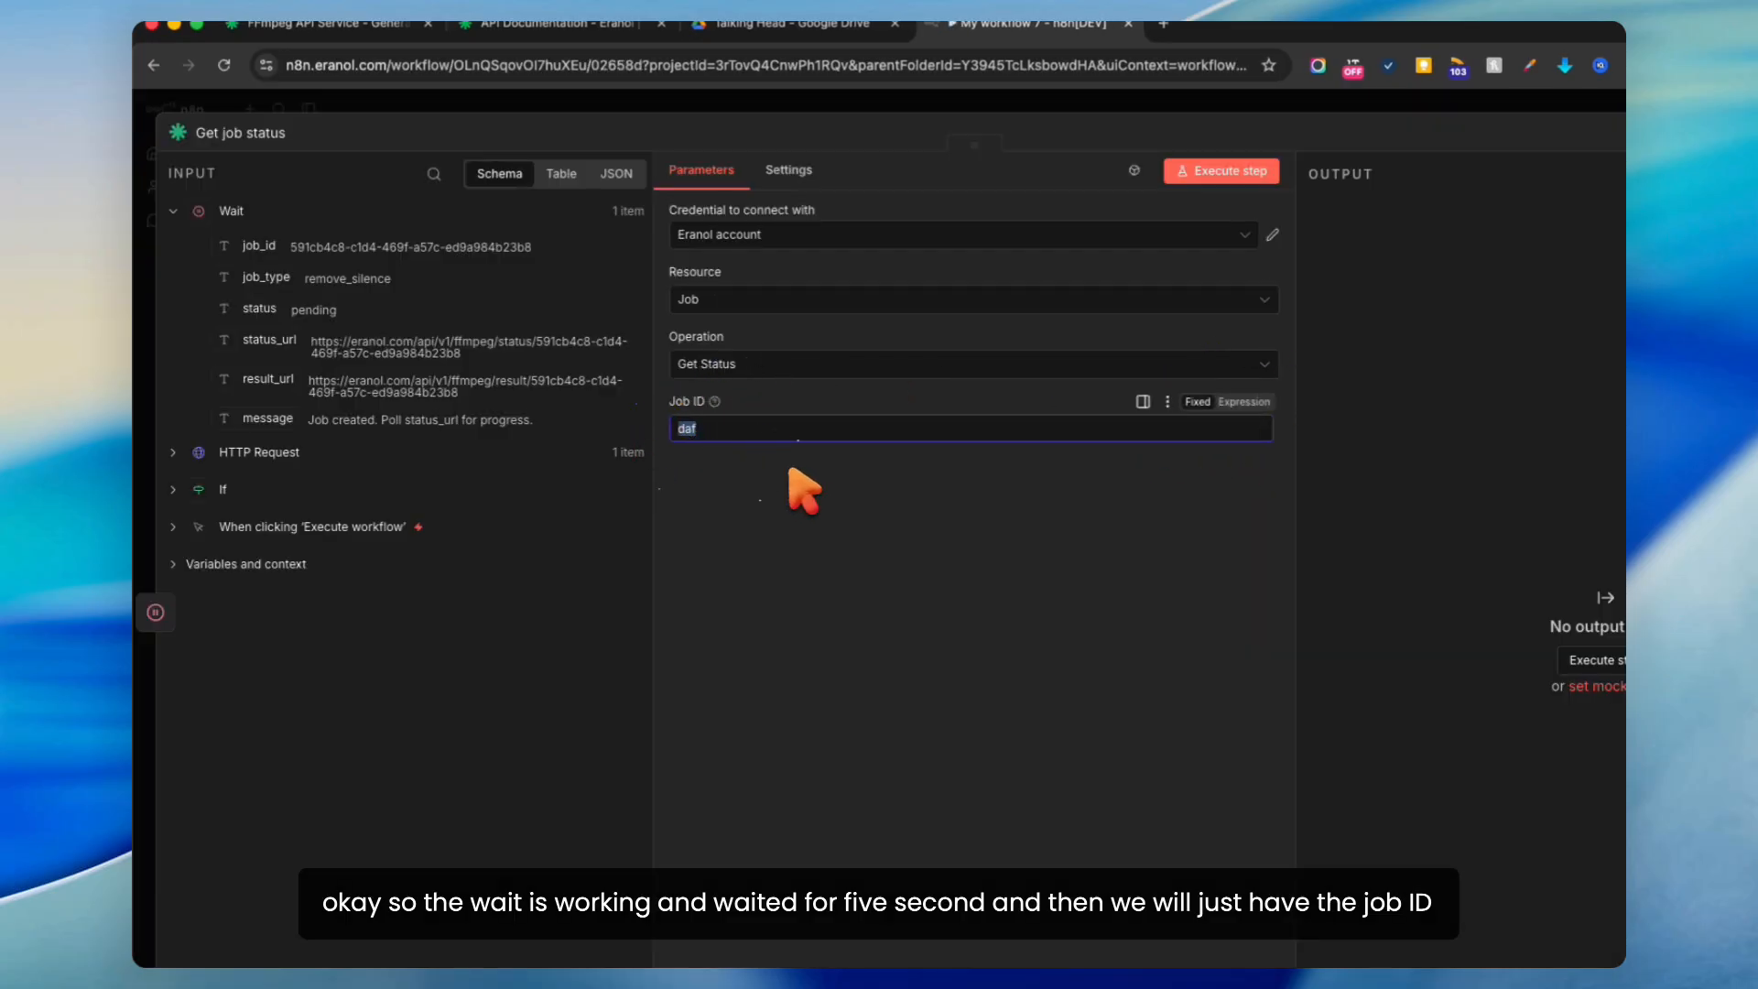
{"action": "left_click_drag", "start_coordinate": [259, 246], "coordinate": [777, 445]}
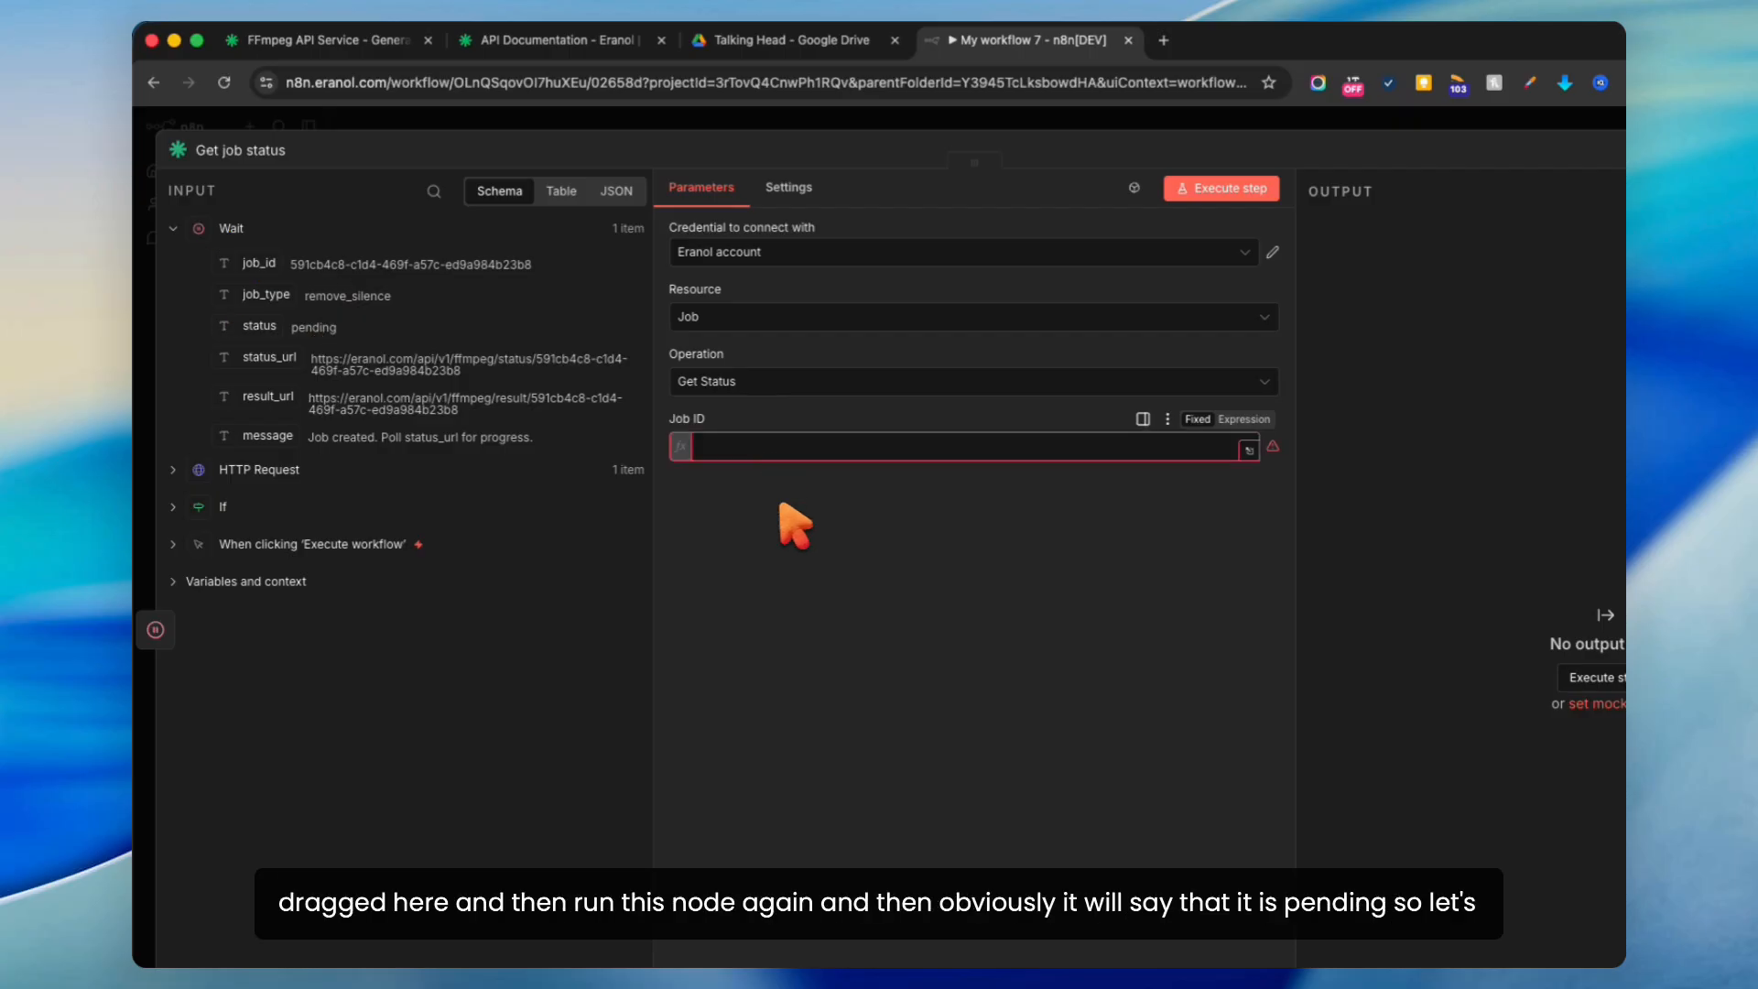
{"action": "left_click", "coordinate": [1476, 113]}
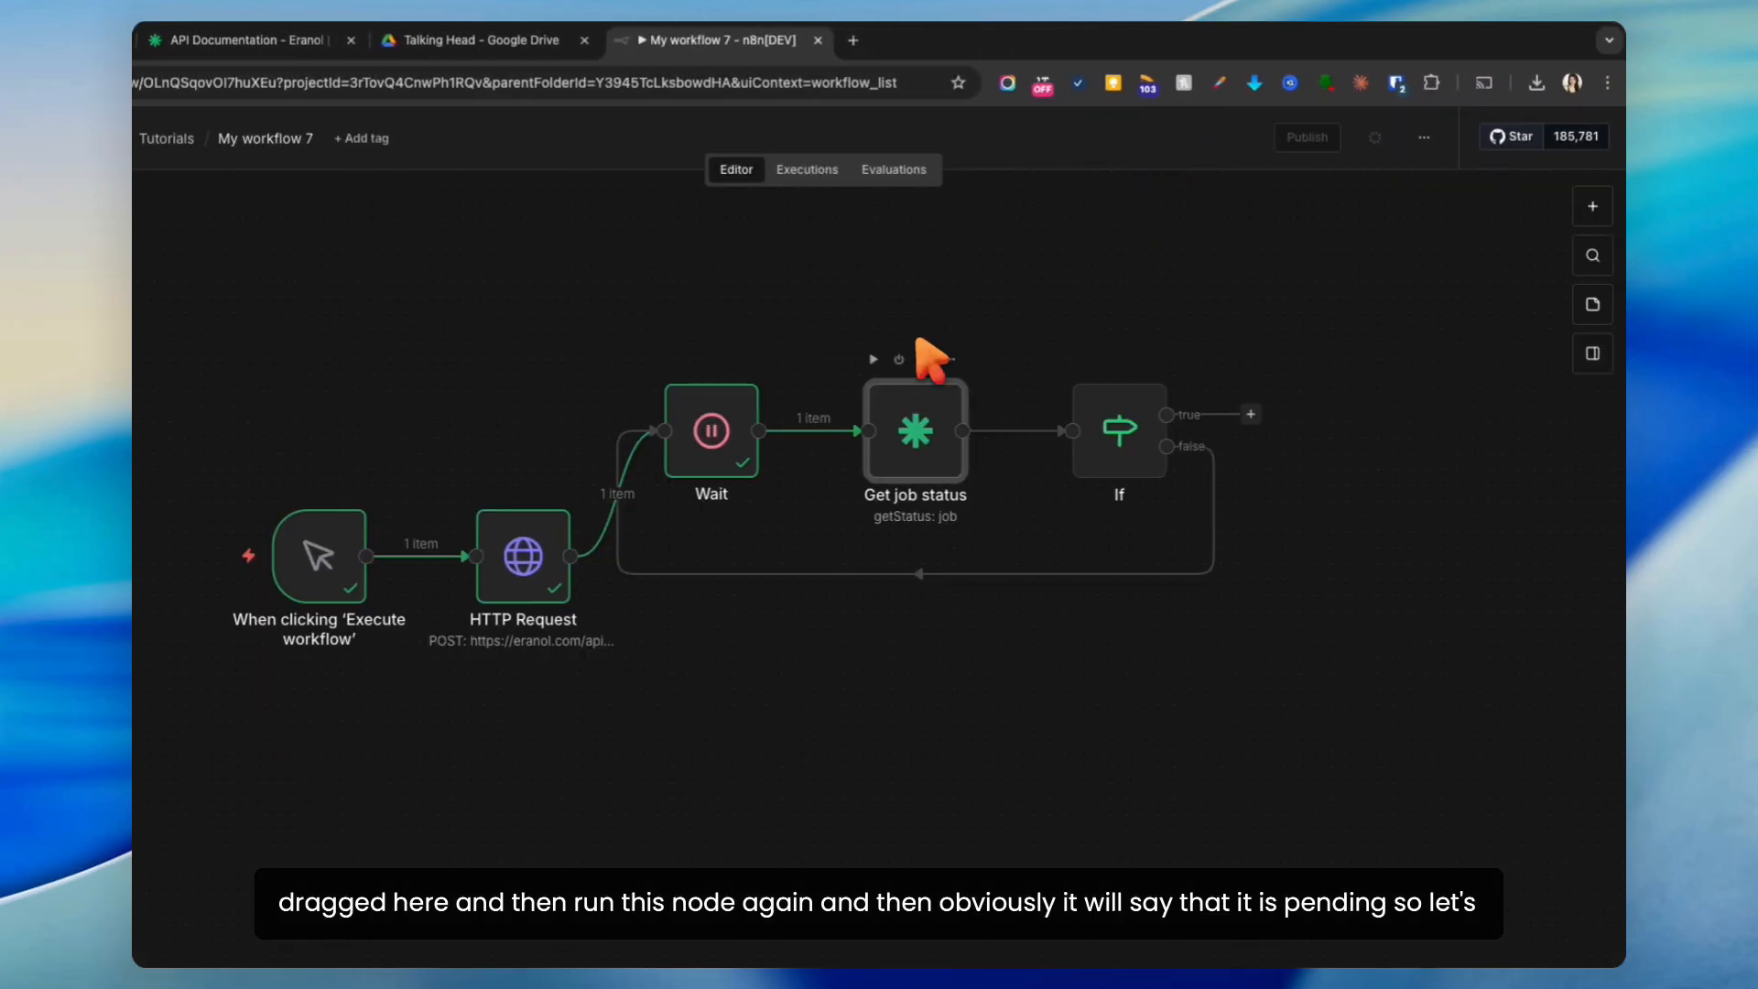
{"action": "left_click", "coordinate": [872, 359]}
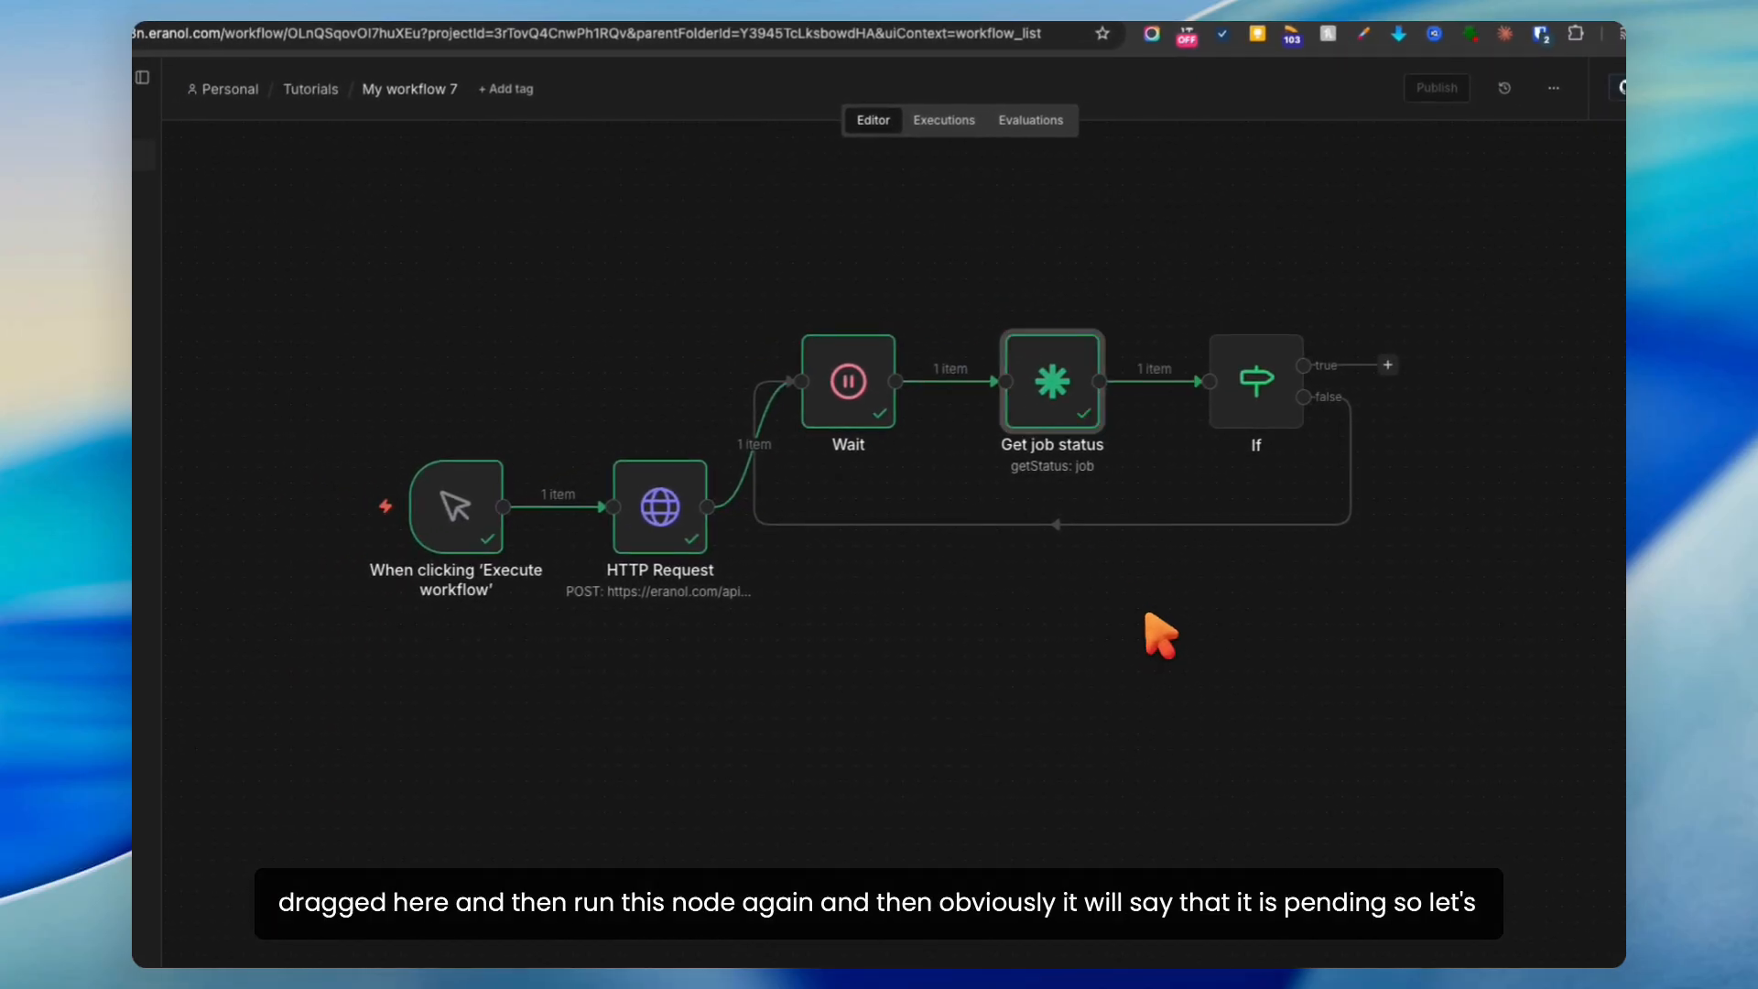
Step: Replace the first value of both If conditions with the status field from Get job status, then return to the canvas
{"action": "double_click", "coordinate": [1252, 403]}
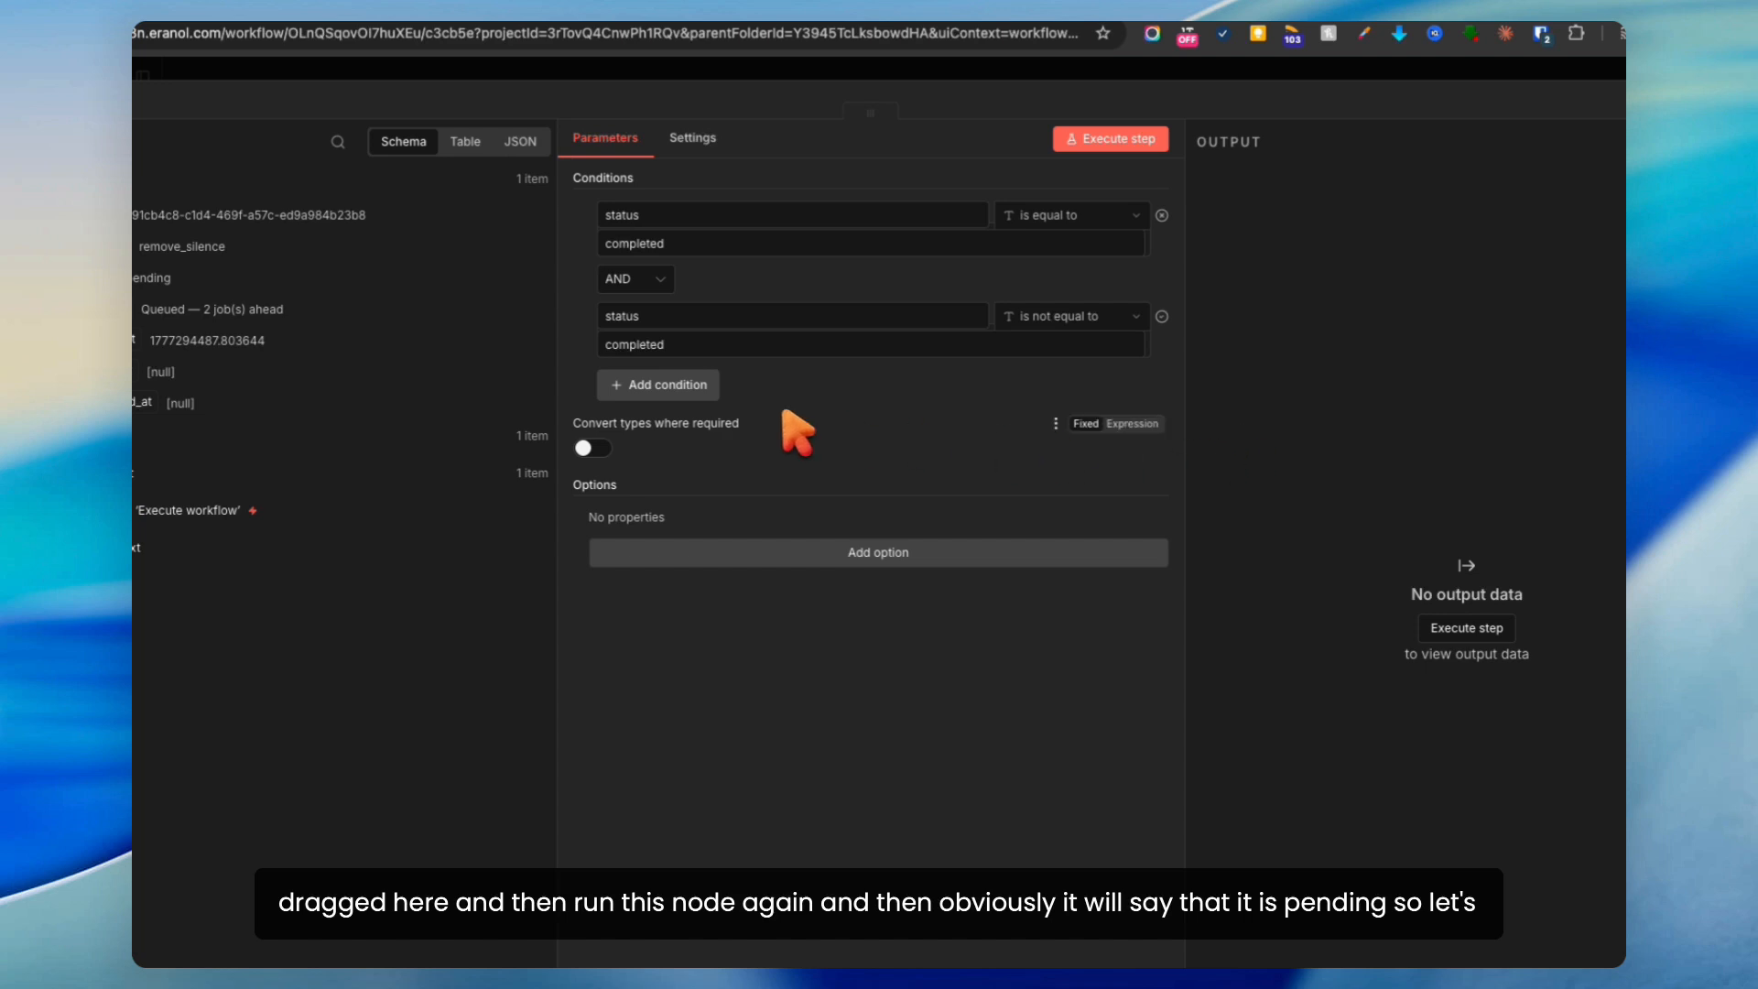
{"action": "left_click_drag", "start_coordinate": [93, 276], "coordinate": [539, 229]}
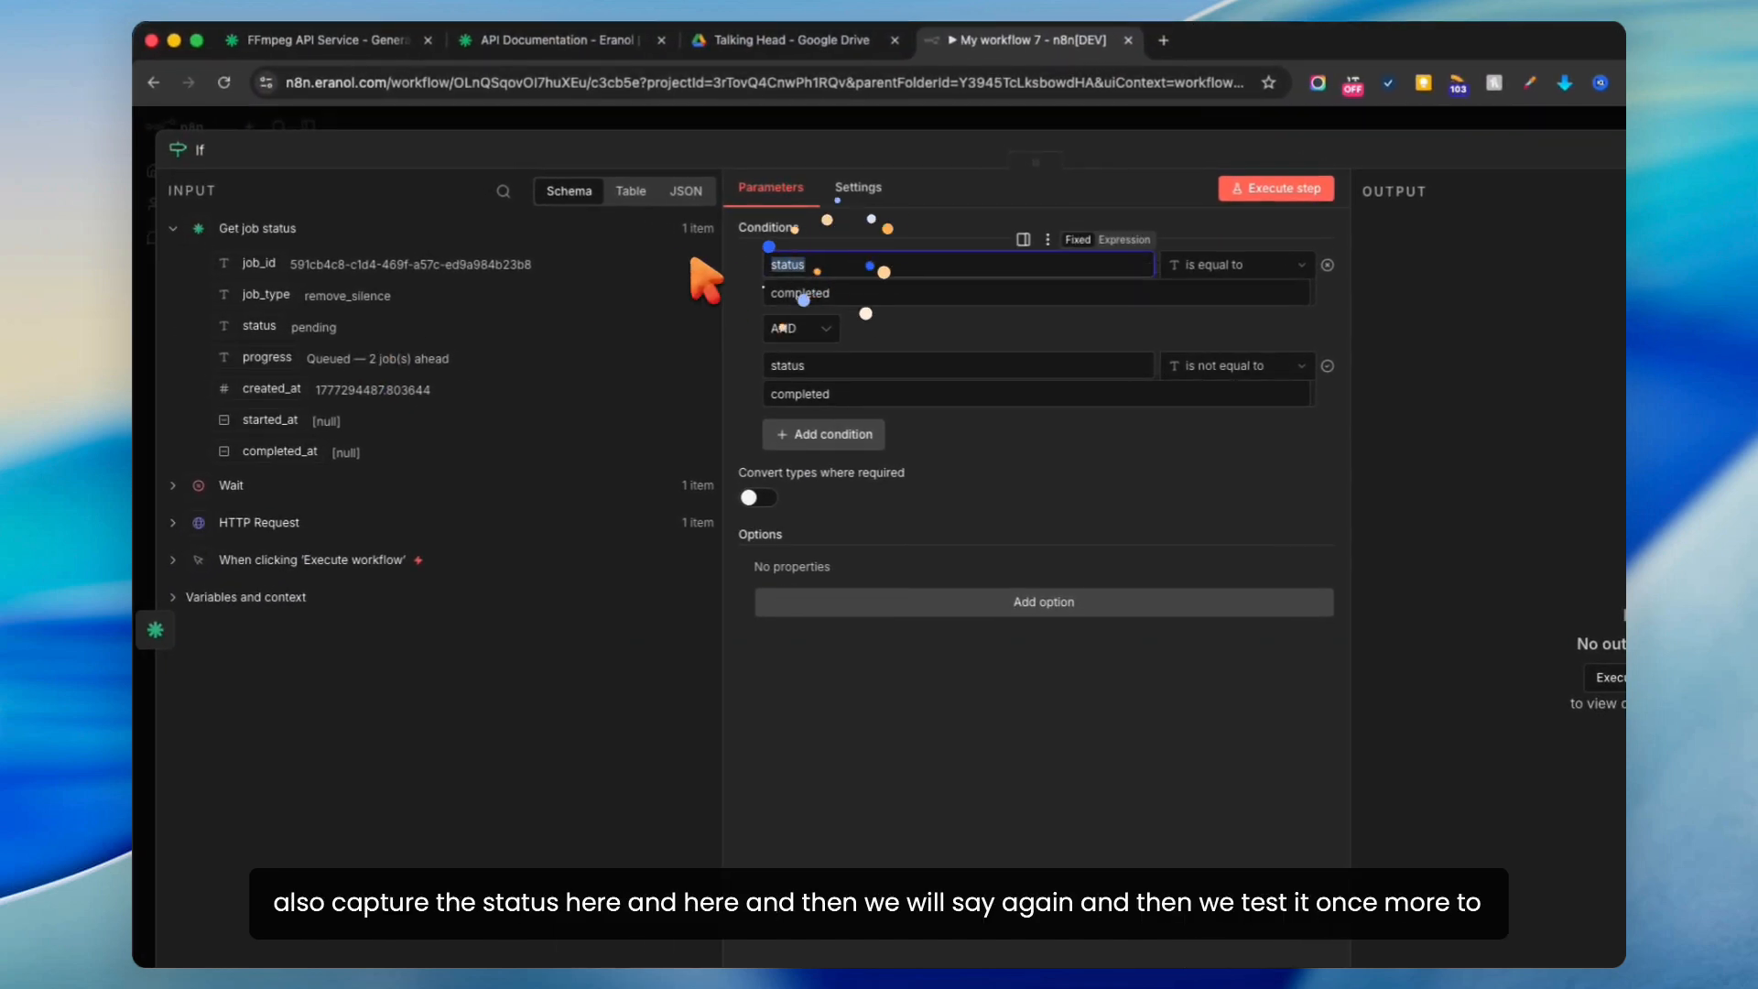
{"action": "key", "text": "BackSpace"}
{"action": "left_click_drag", "start_coordinate": [261, 326], "coordinate": [838, 270]}
{"action": "double_click", "coordinate": [788, 366]}
{"action": "key", "text": "BackSpace"}
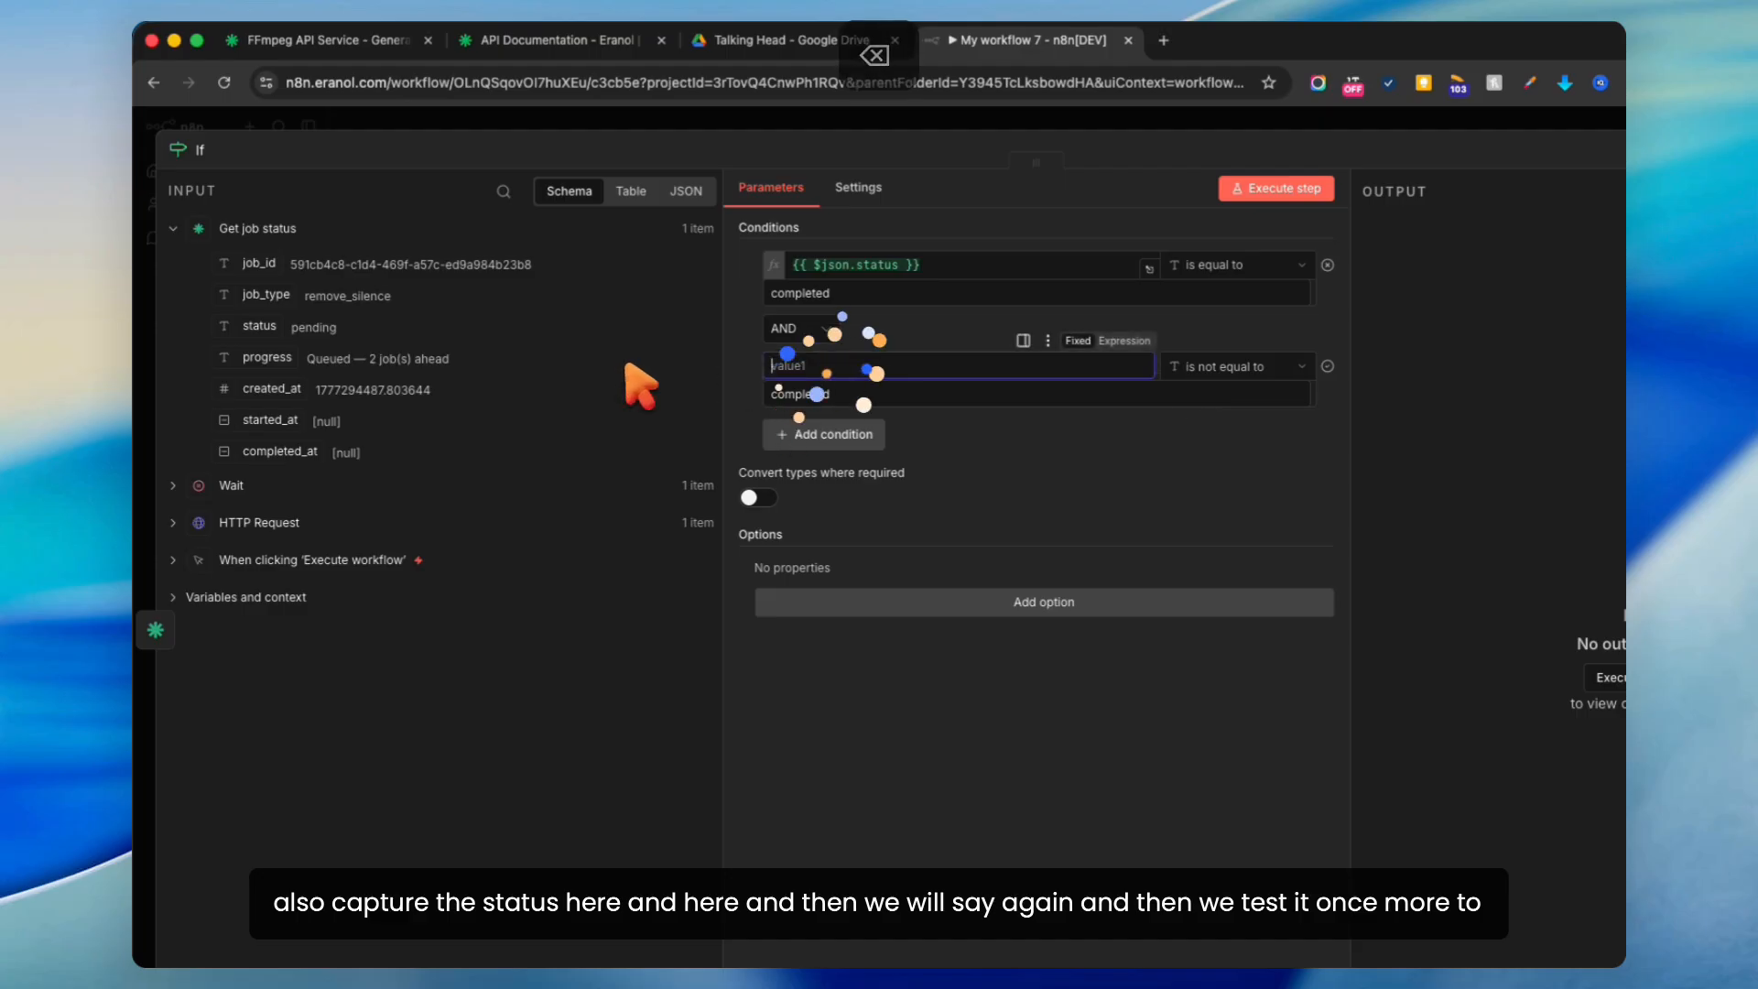
{"action": "left_click_drag", "start_coordinate": [269, 329], "coordinate": [943, 366]}
{"action": "left_click", "coordinate": [1025, 117]}
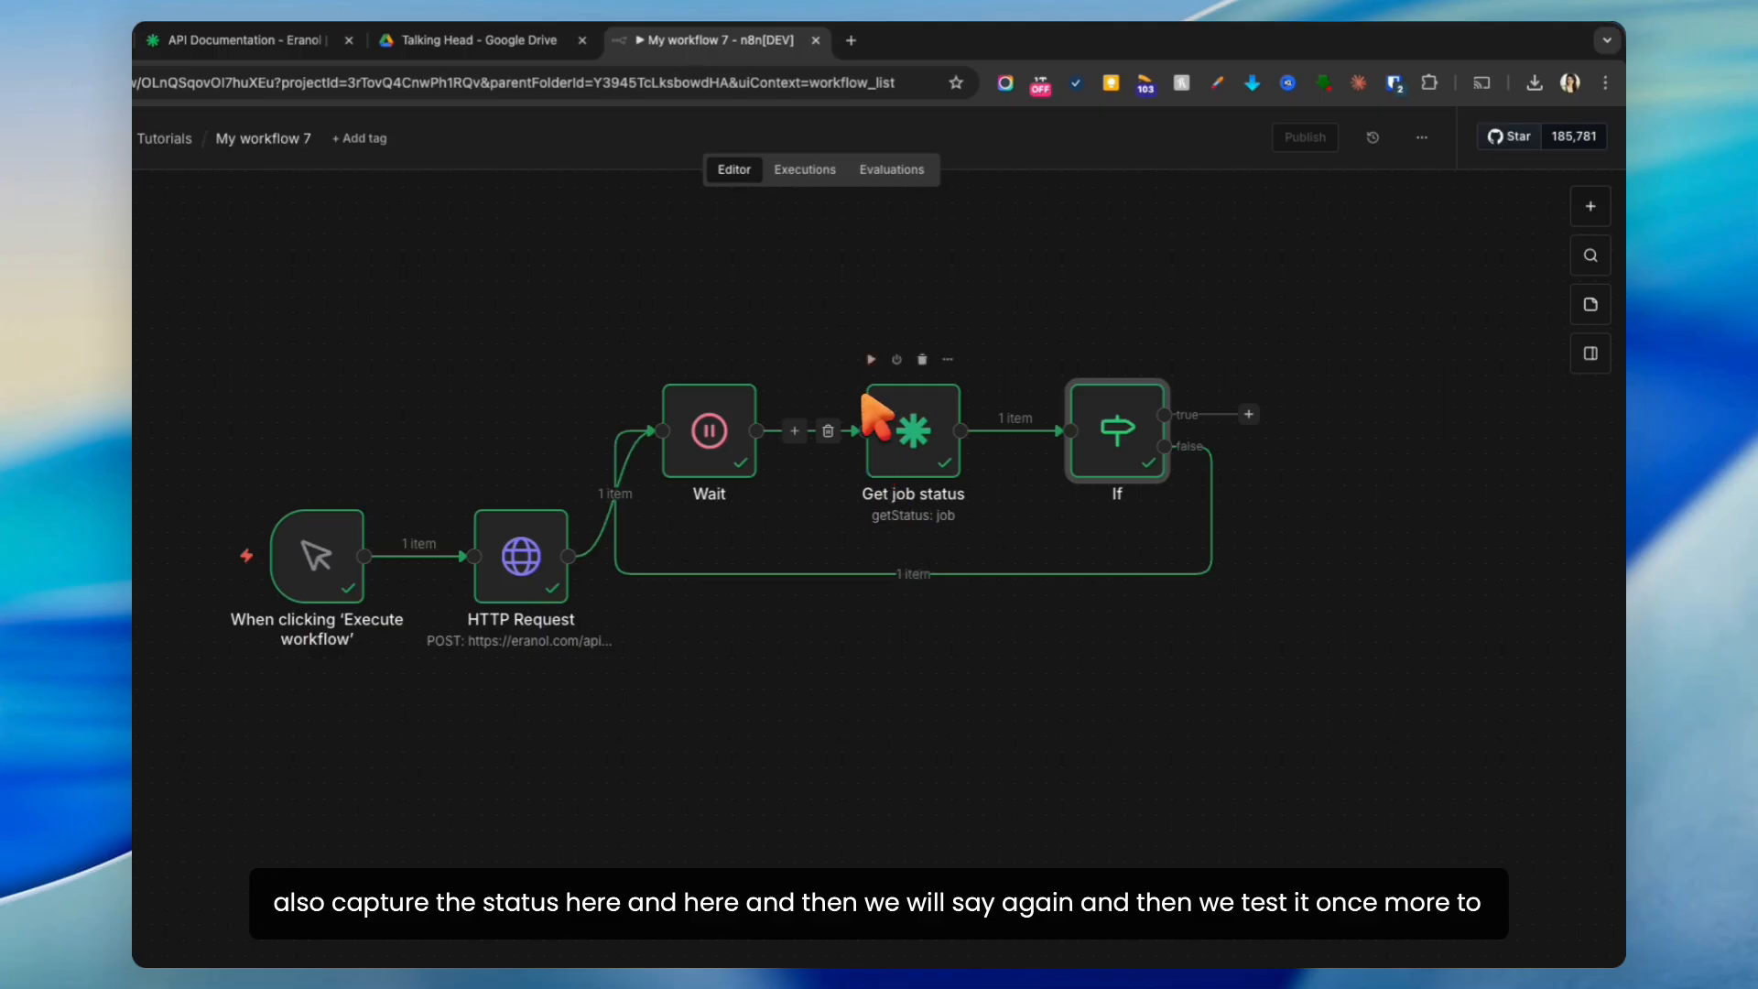
Step: Execute Get job status again, check the job status in its output, and execute the If node
{"action": "left_click", "coordinate": [870, 360]}
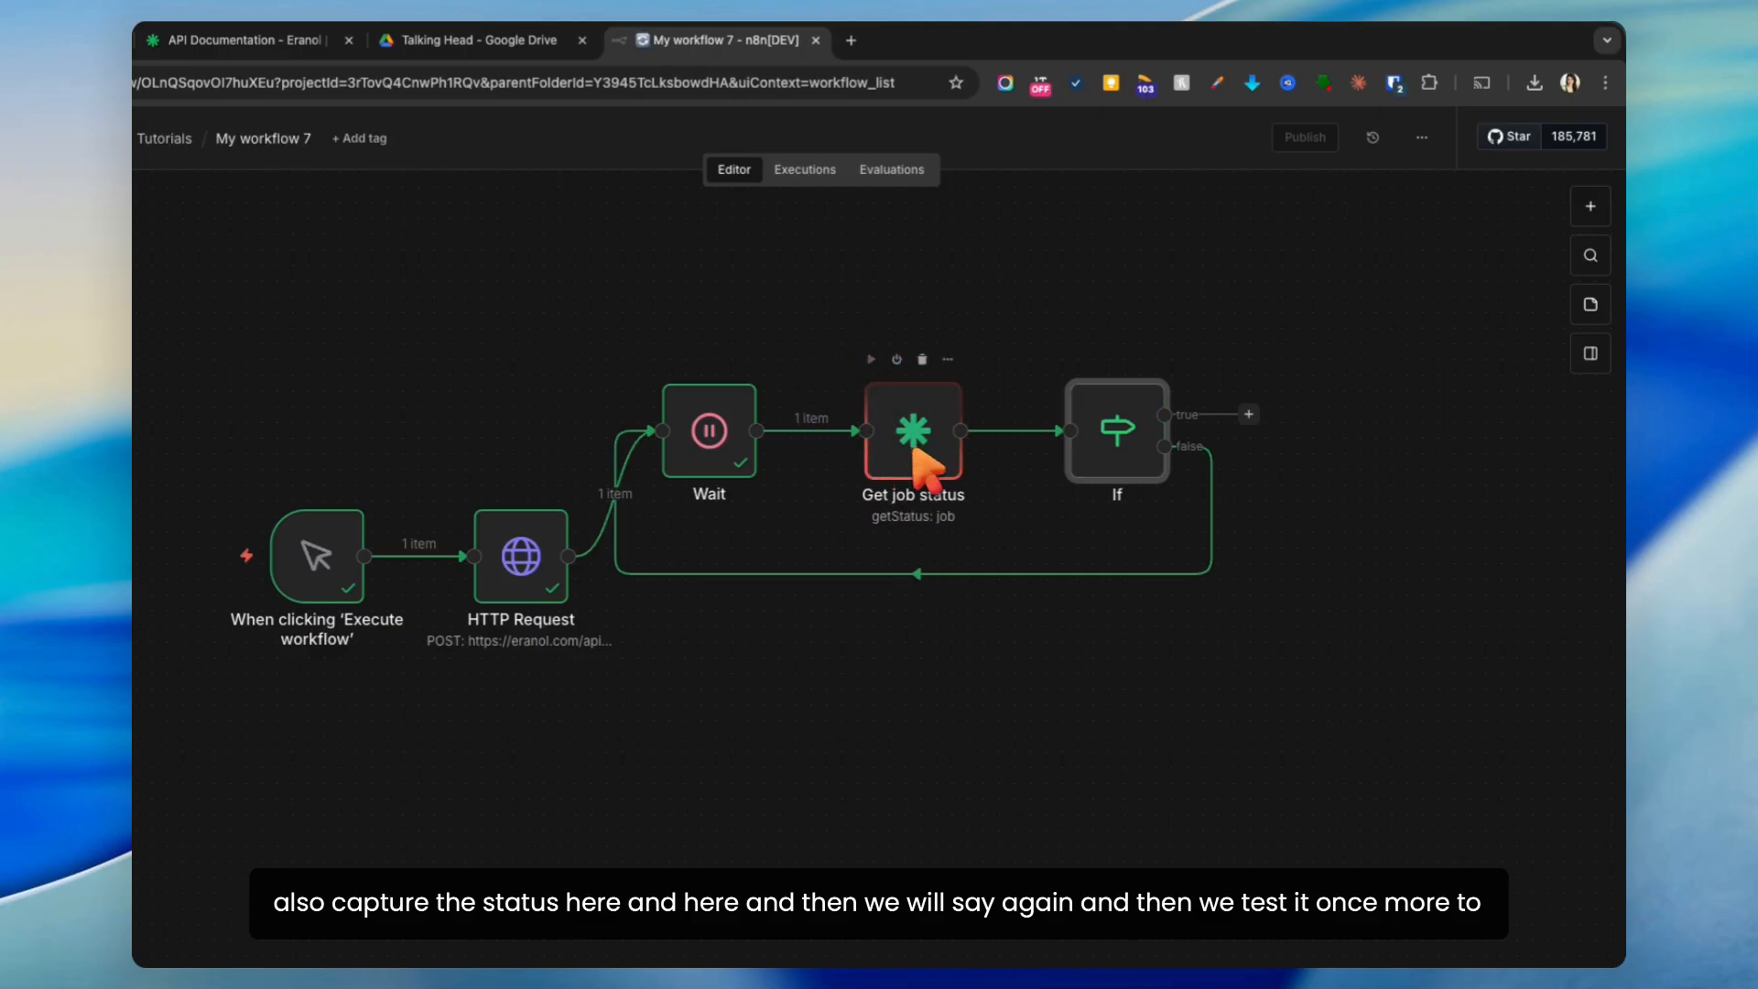
{"action": "double_click", "coordinate": [915, 455]}
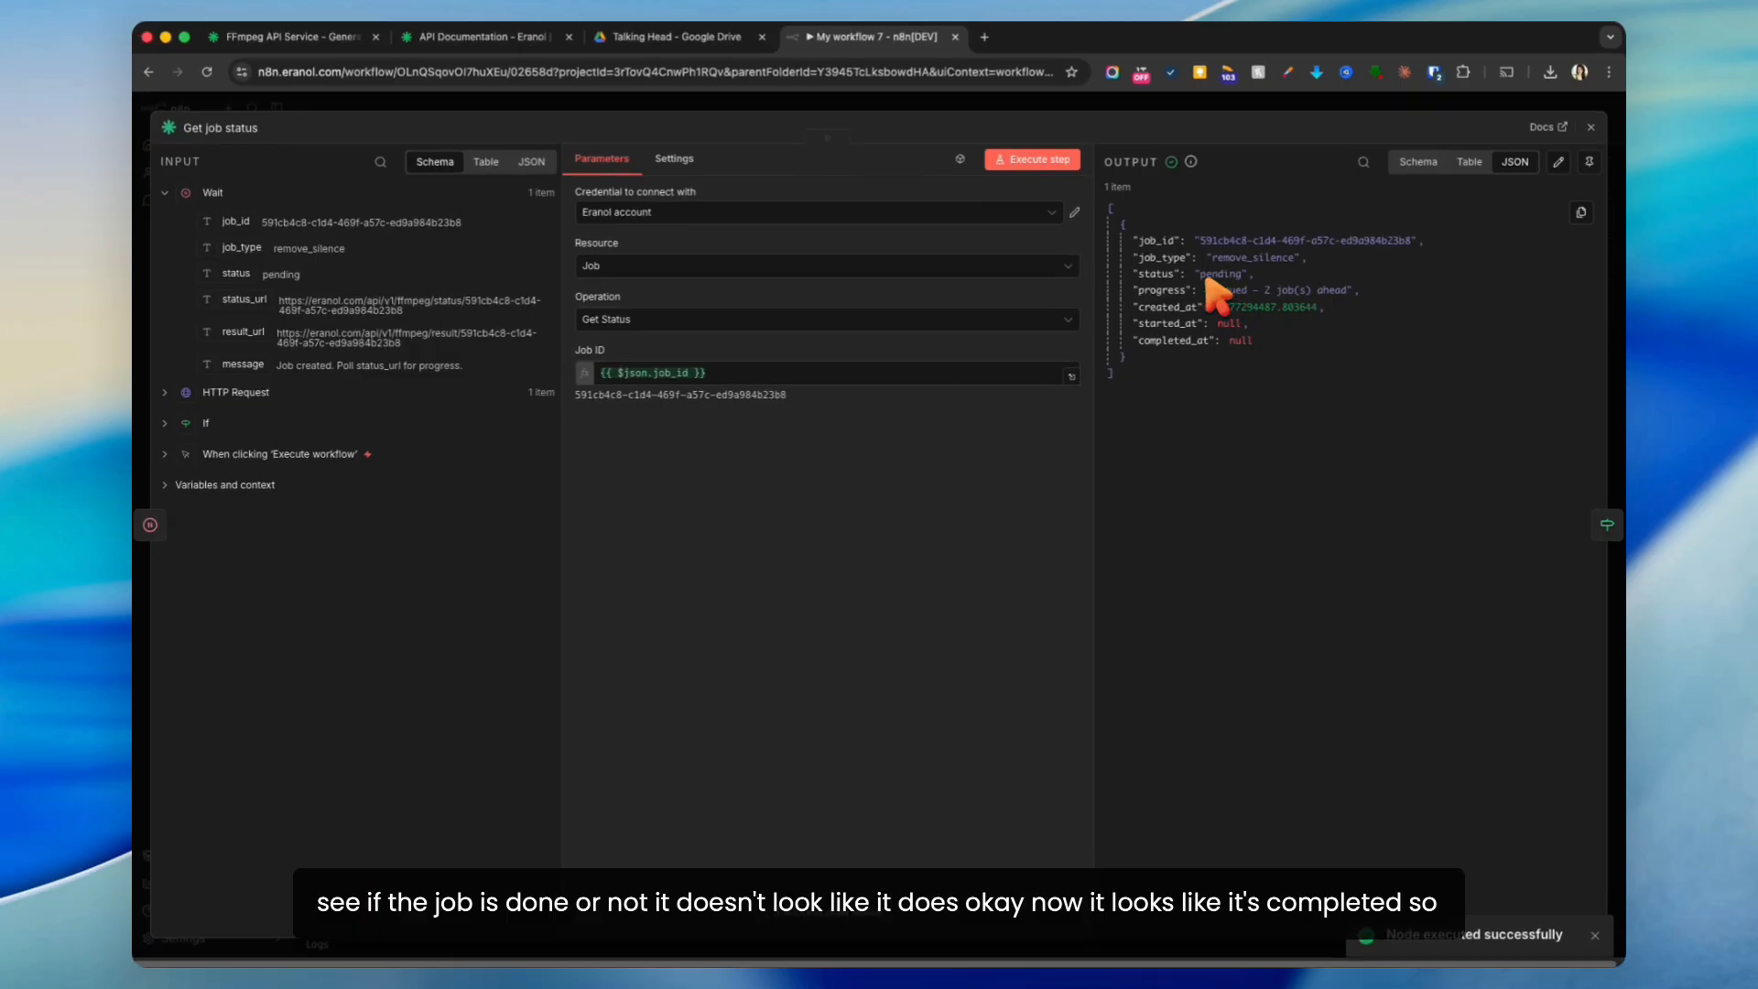
{"action": "left_click", "coordinate": [1162, 106]}
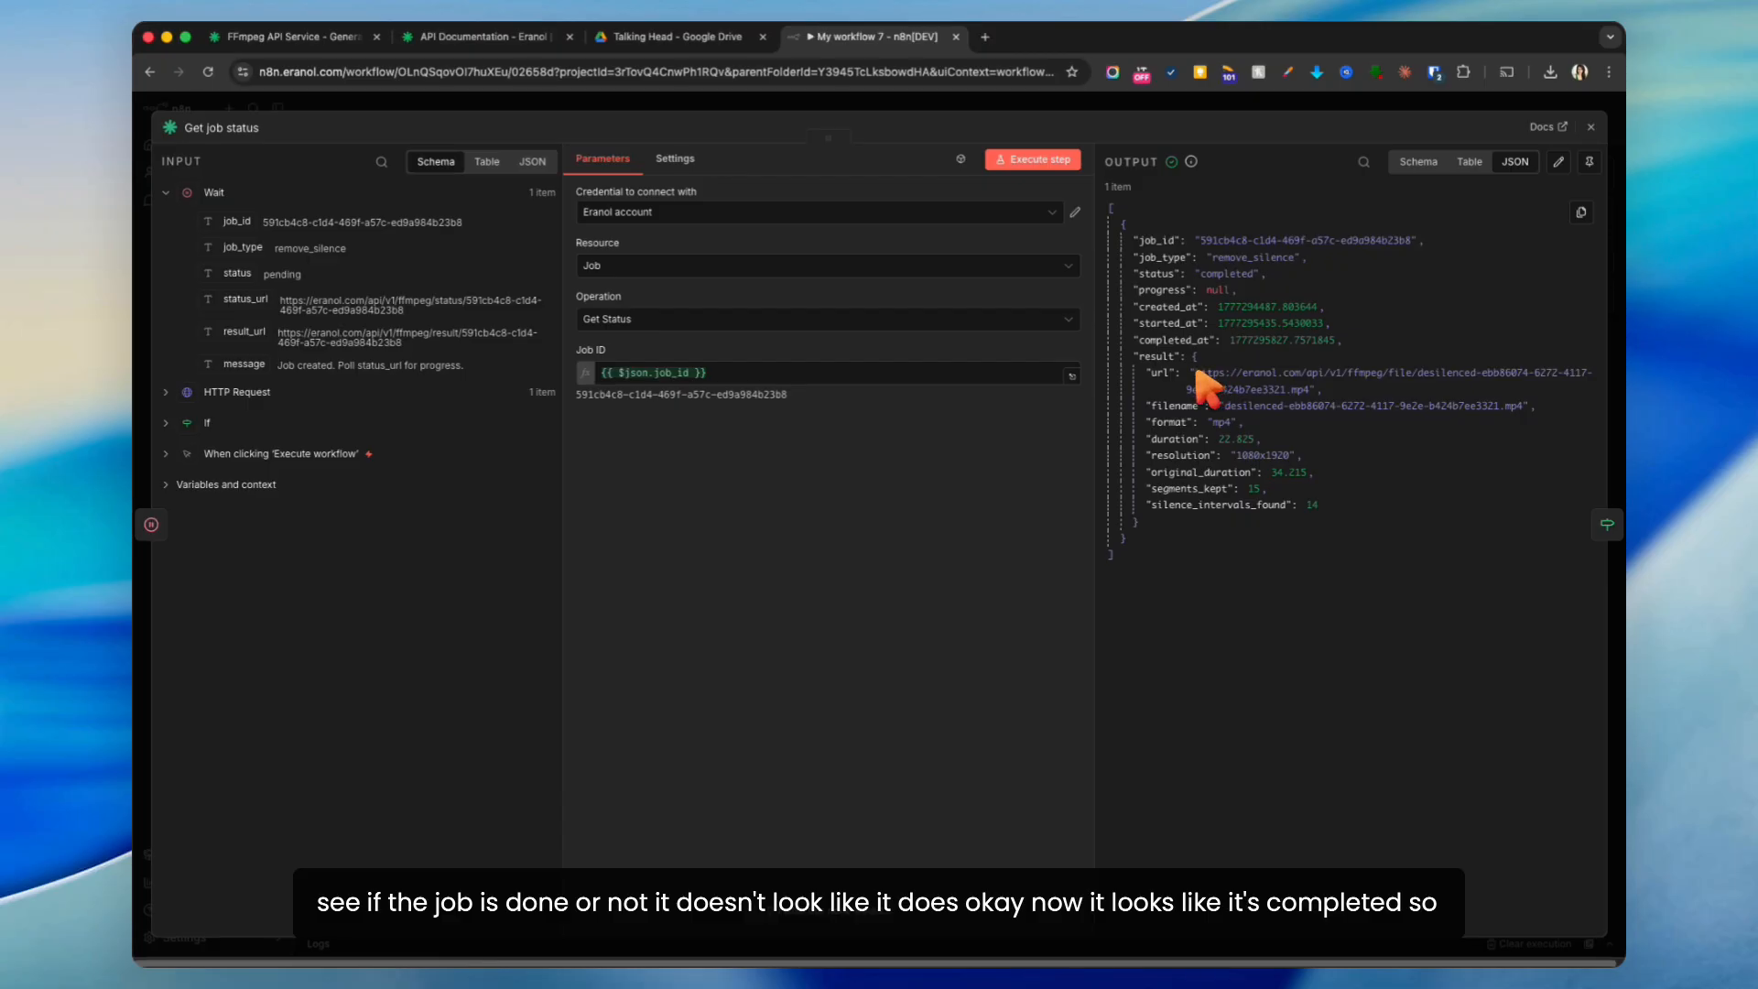
{"action": "left_click", "coordinate": [1181, 103]}
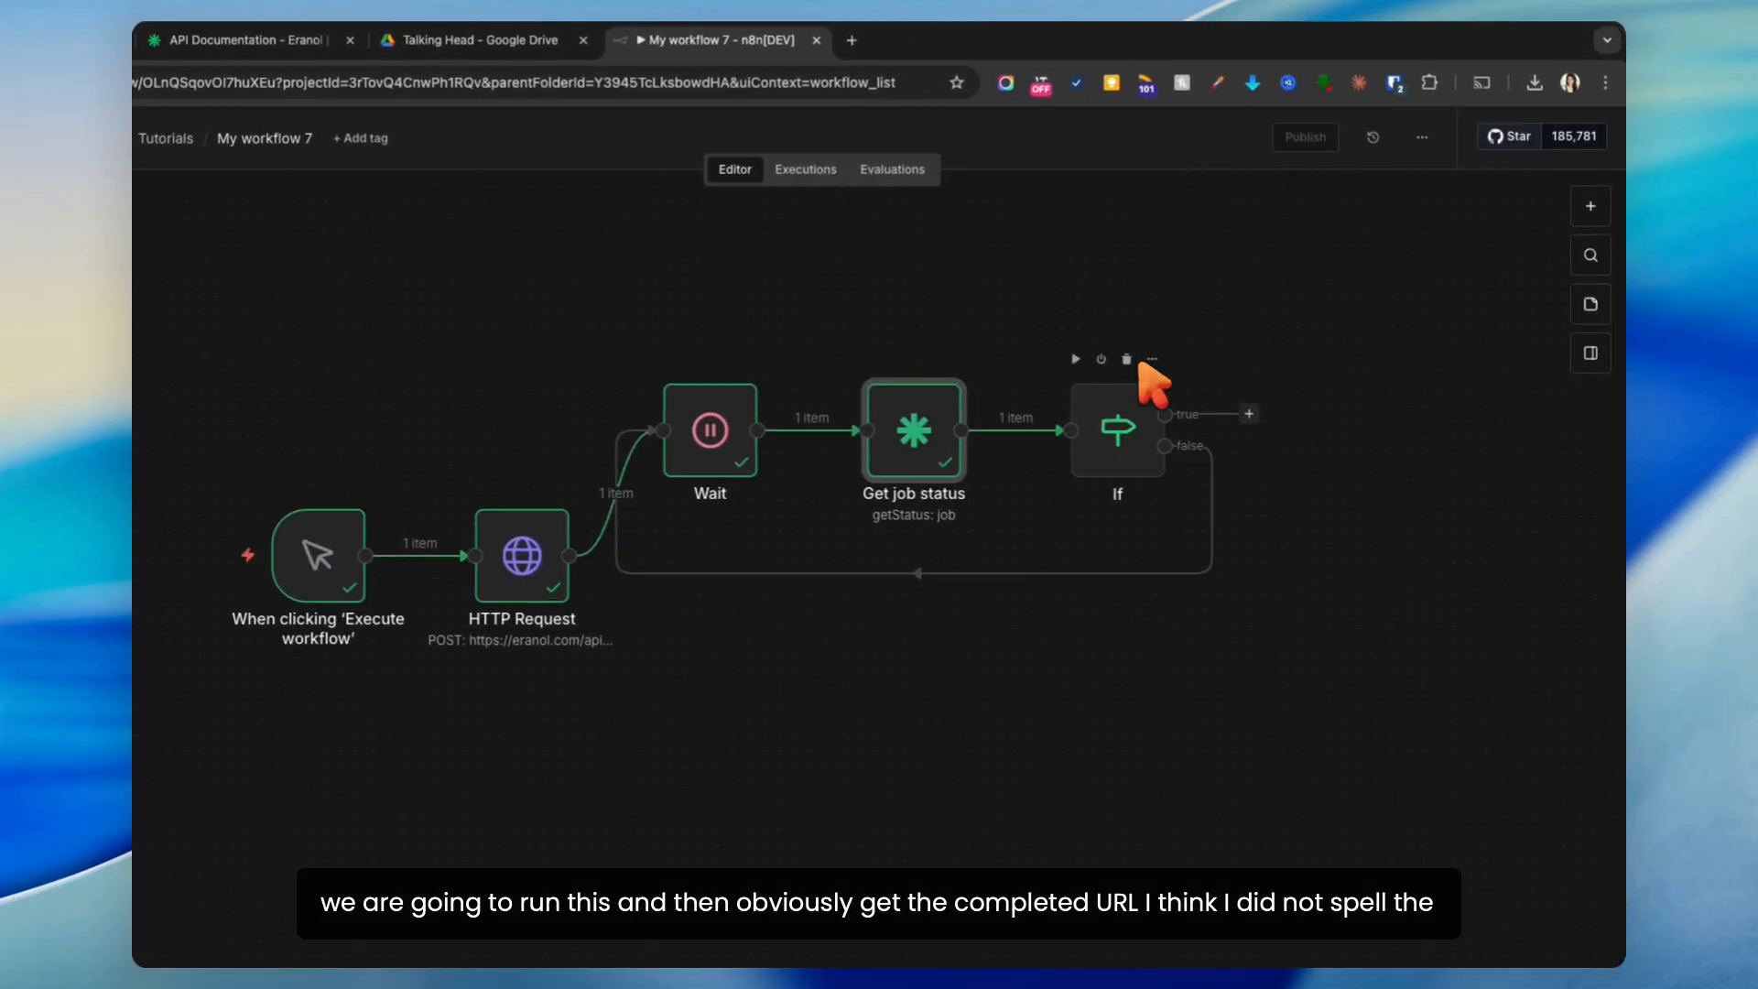
{"action": "left_click", "coordinate": [1076, 360]}
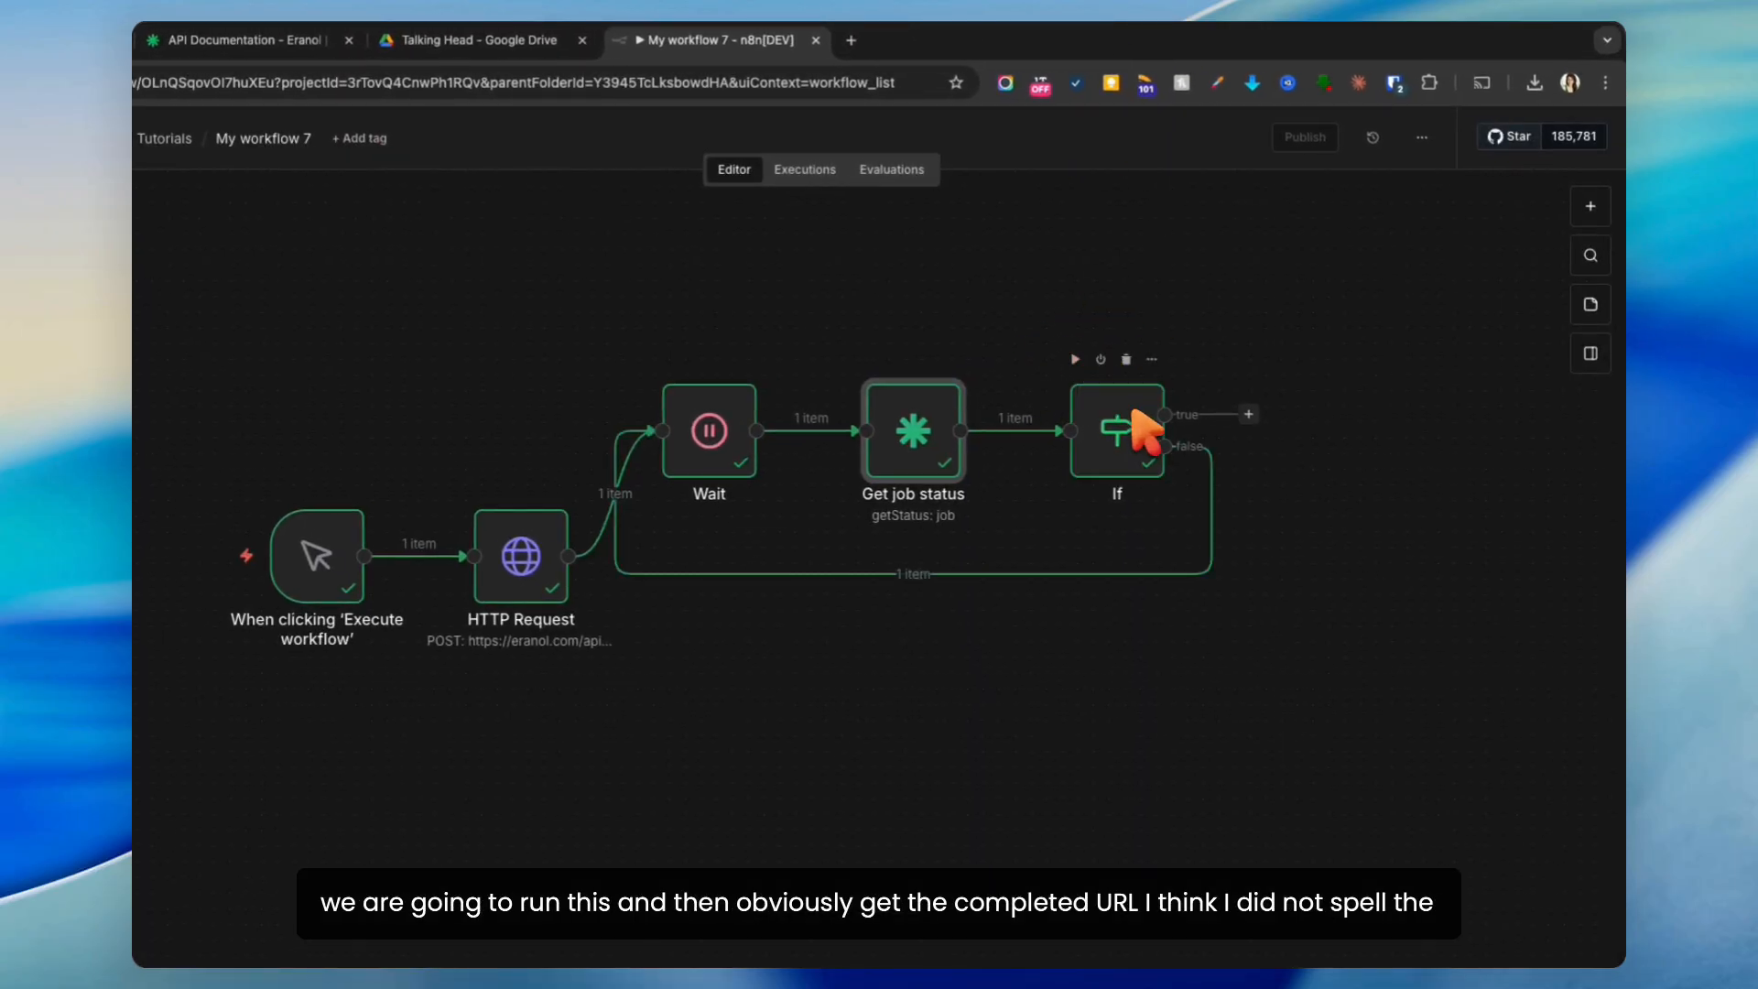
Step: Copy the result url from the Get job status output and open it in a new browser tab
{"action": "double_click", "coordinate": [946, 421]}
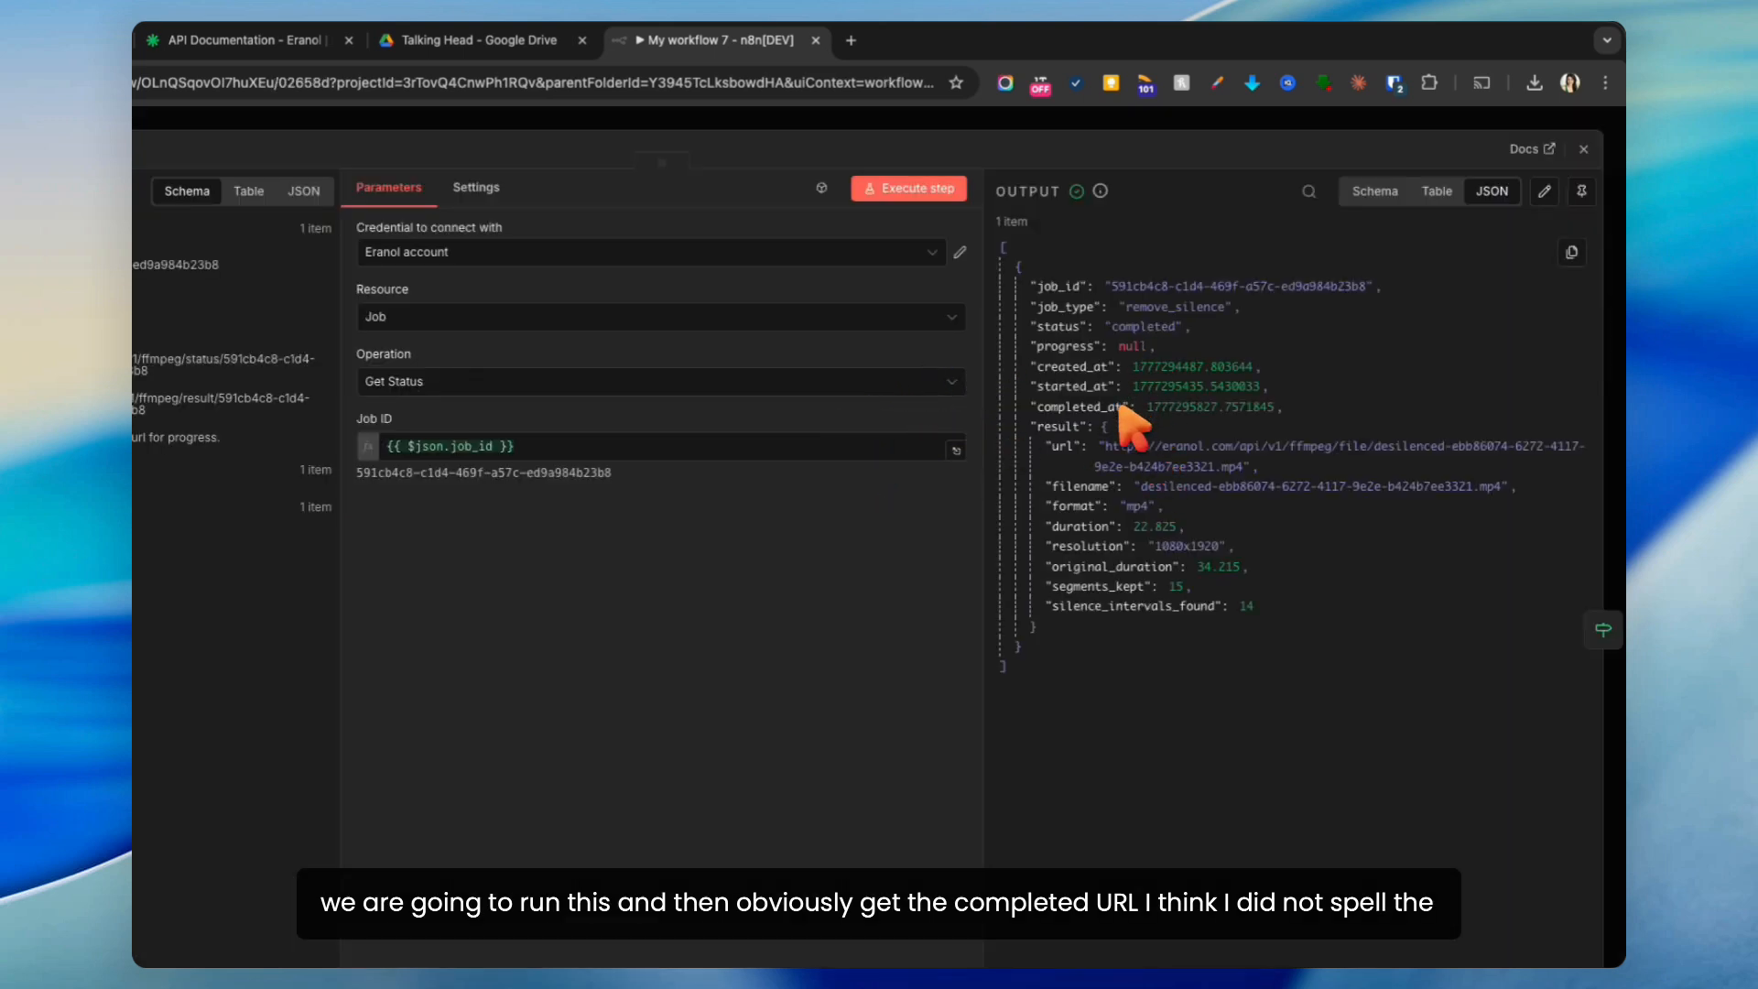
{"action": "left_click_drag", "start_coordinate": [1266, 467], "coordinate": [1235, 468]}
{"action": "key", "text": "super+c"}
{"action": "key", "text": "super+t"}
{"action": "key", "text": "super+v"}
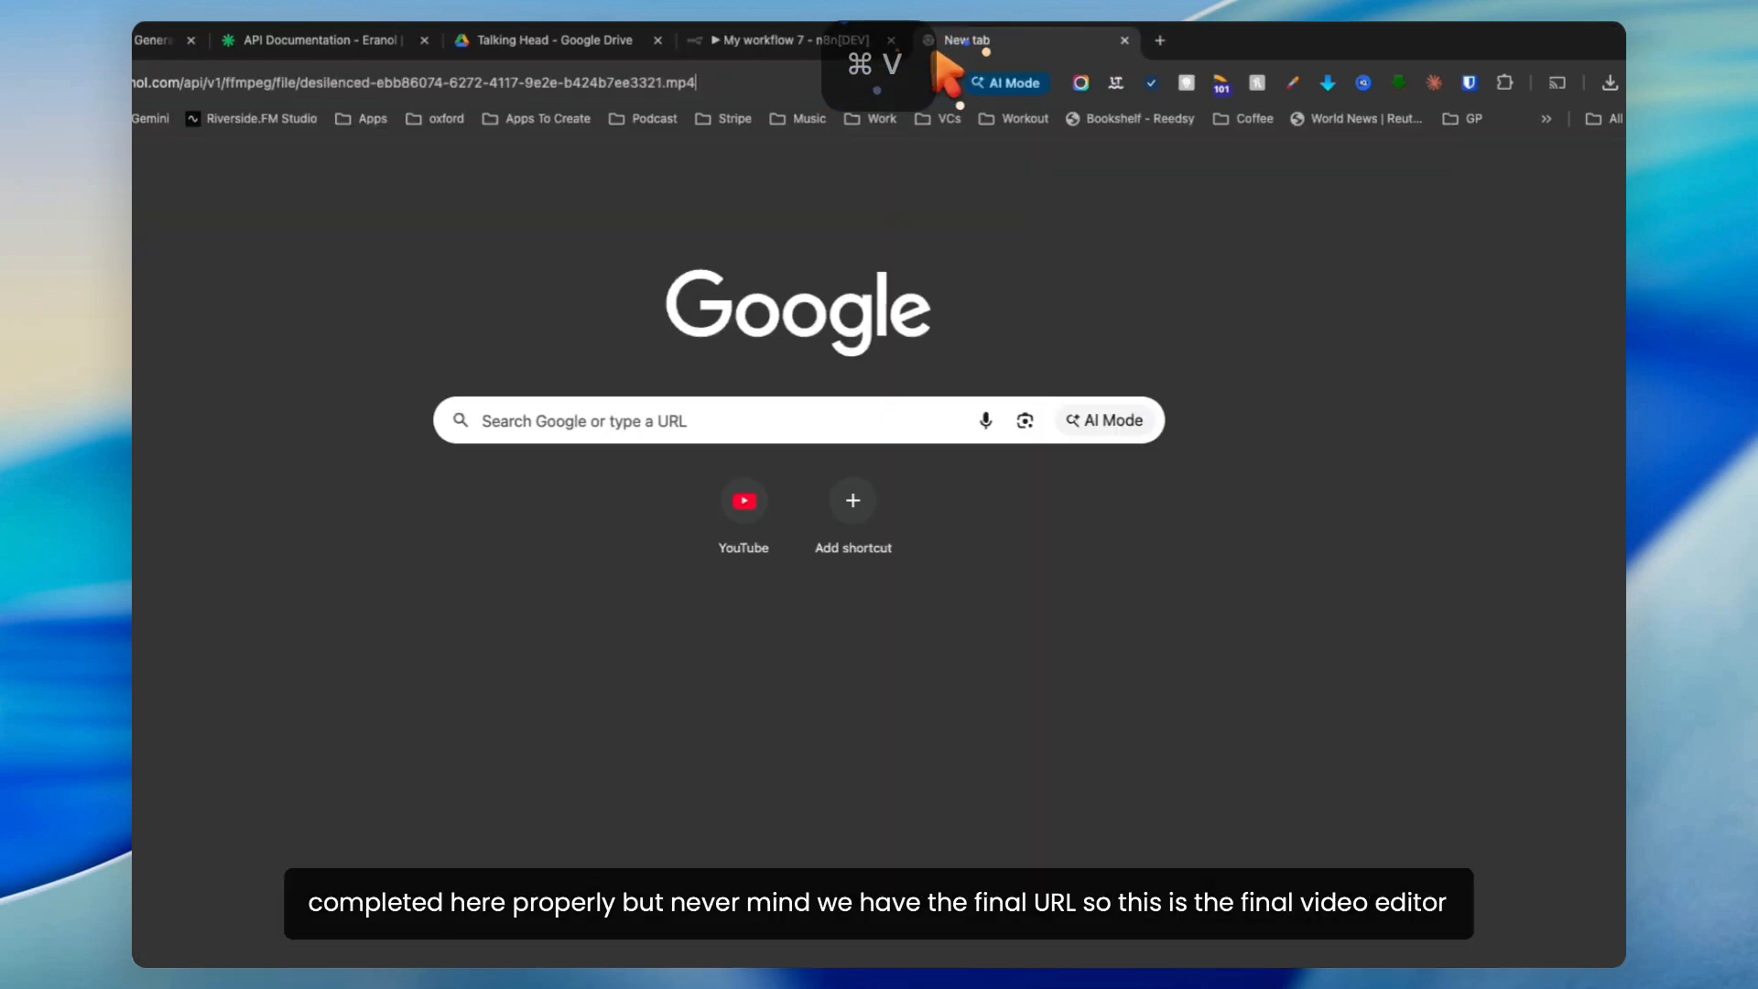
{"action": "key", "text": "Return"}
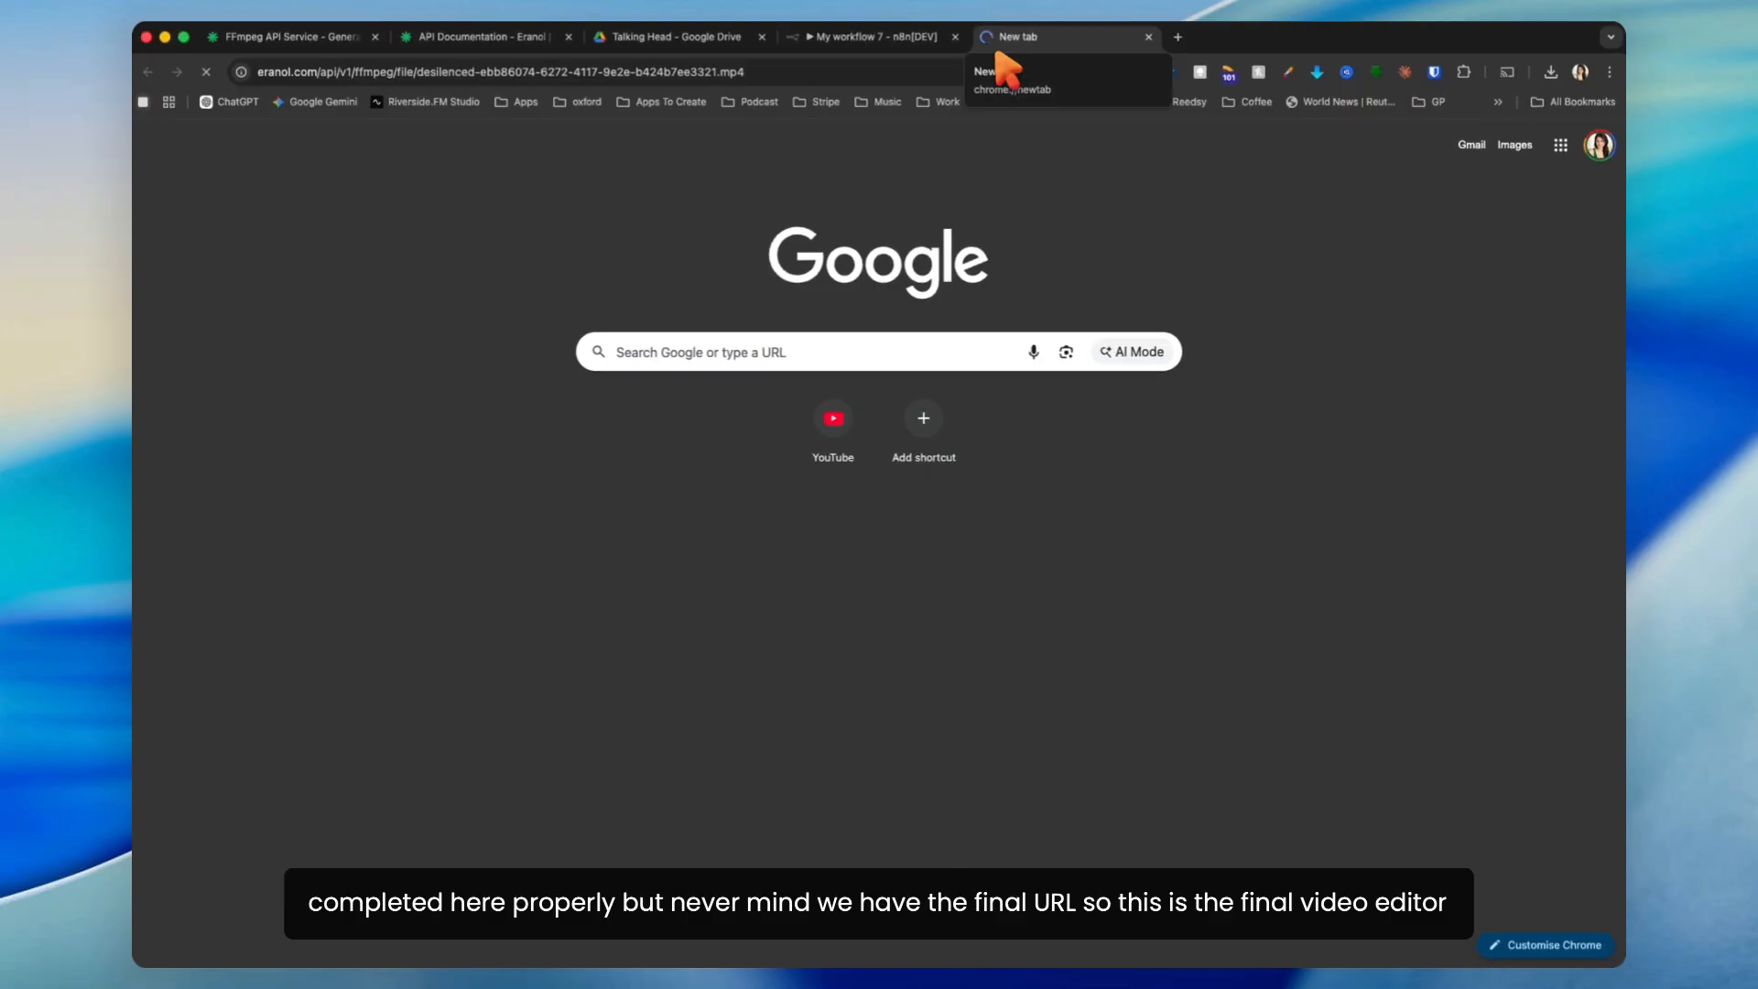